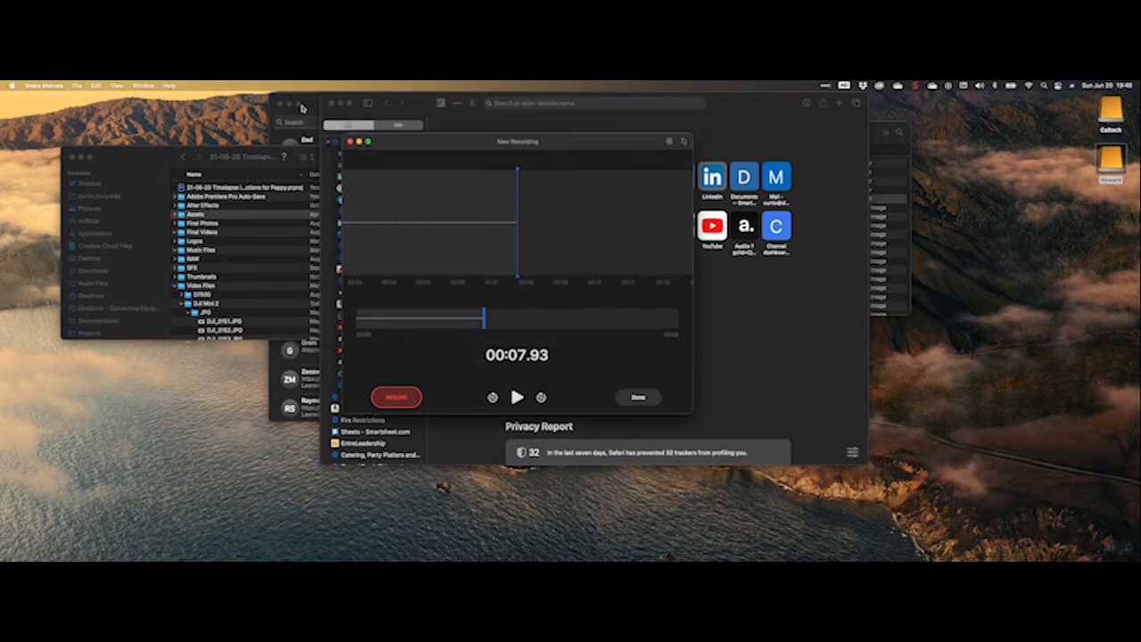
# Close the New Recording window and the browser window that cover the file windows.
pyautogui.click(350, 141)
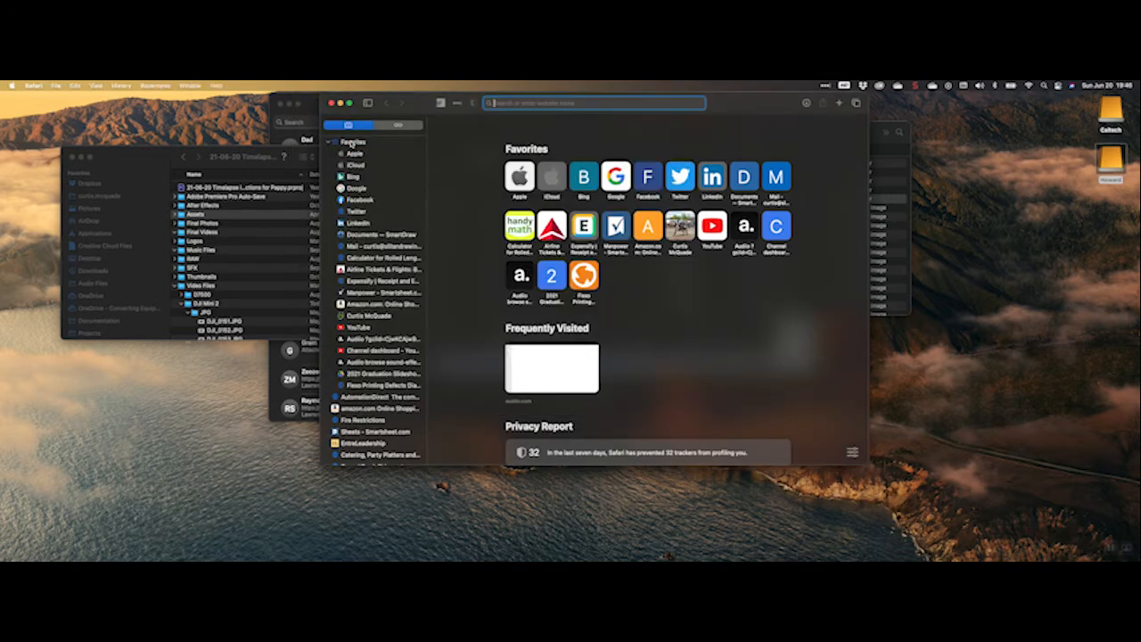
pyautogui.click(333, 104)
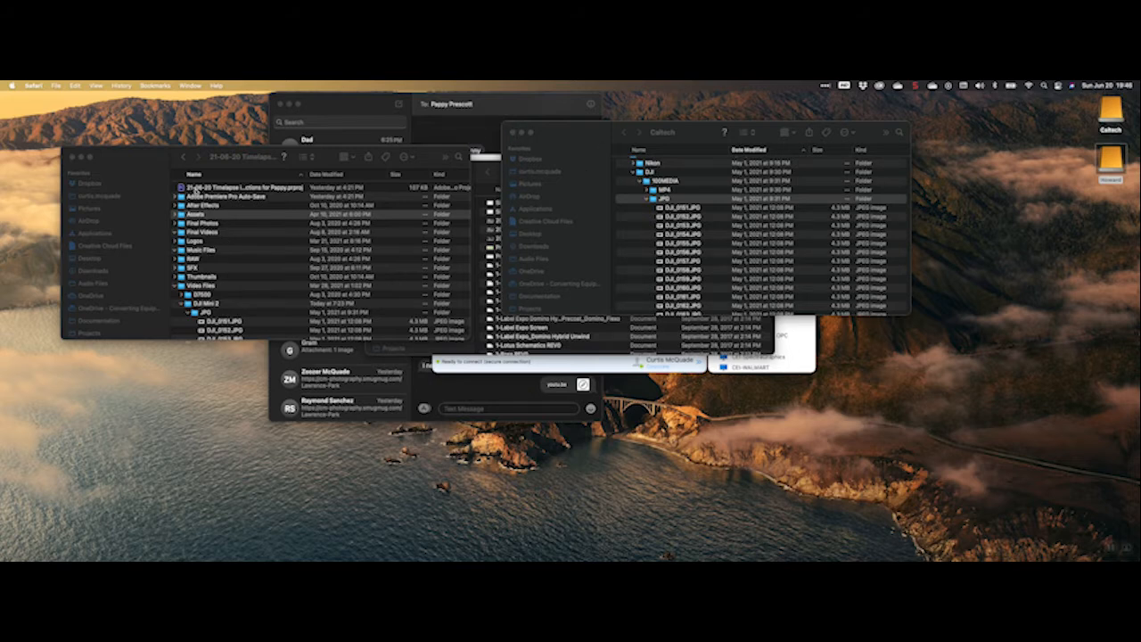
# Examine the subfolders of the 21-00-00 New Template folder on the Howard drive, then return to the drive's top level.
pyautogui.click(183, 158)
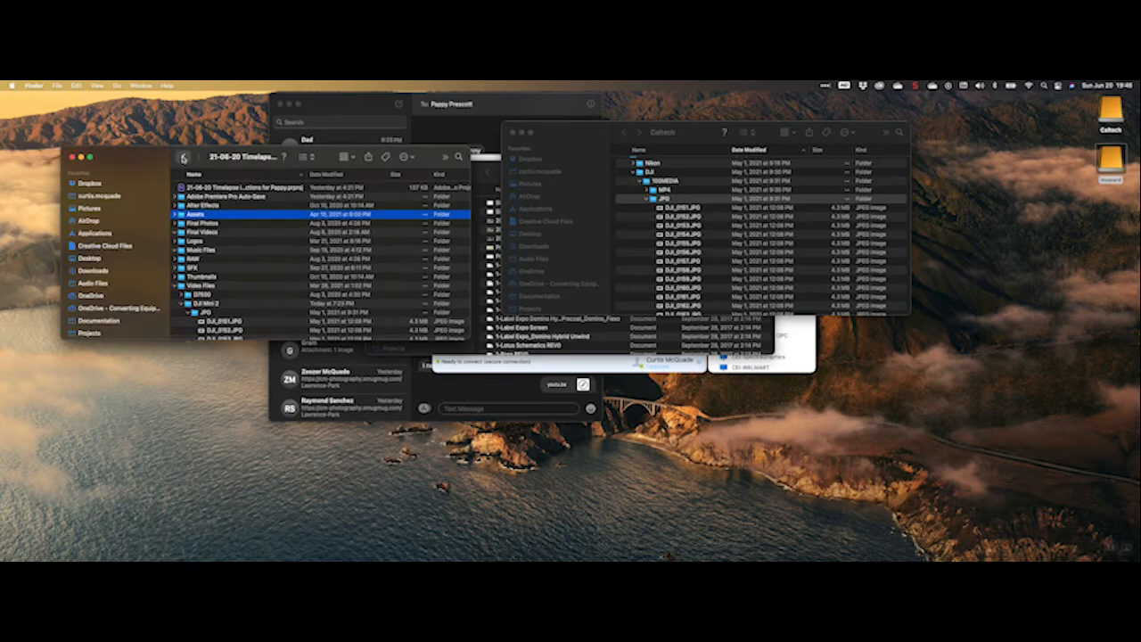
pyautogui.click(184, 158)
pyautogui.click(201, 189)
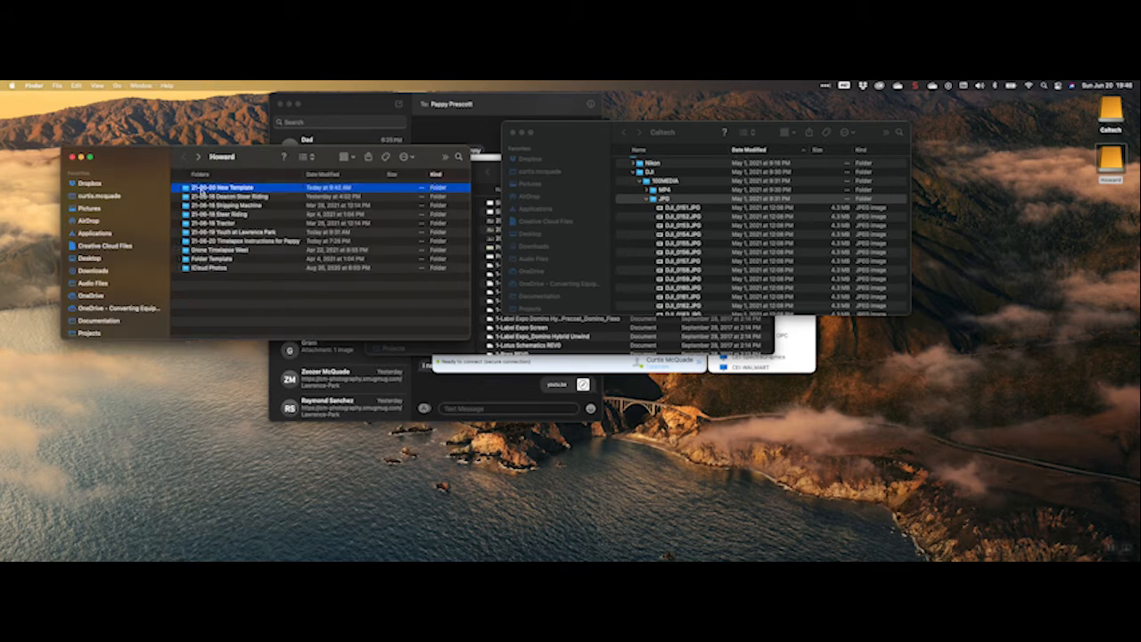
pyautogui.doubleClick(202, 189)
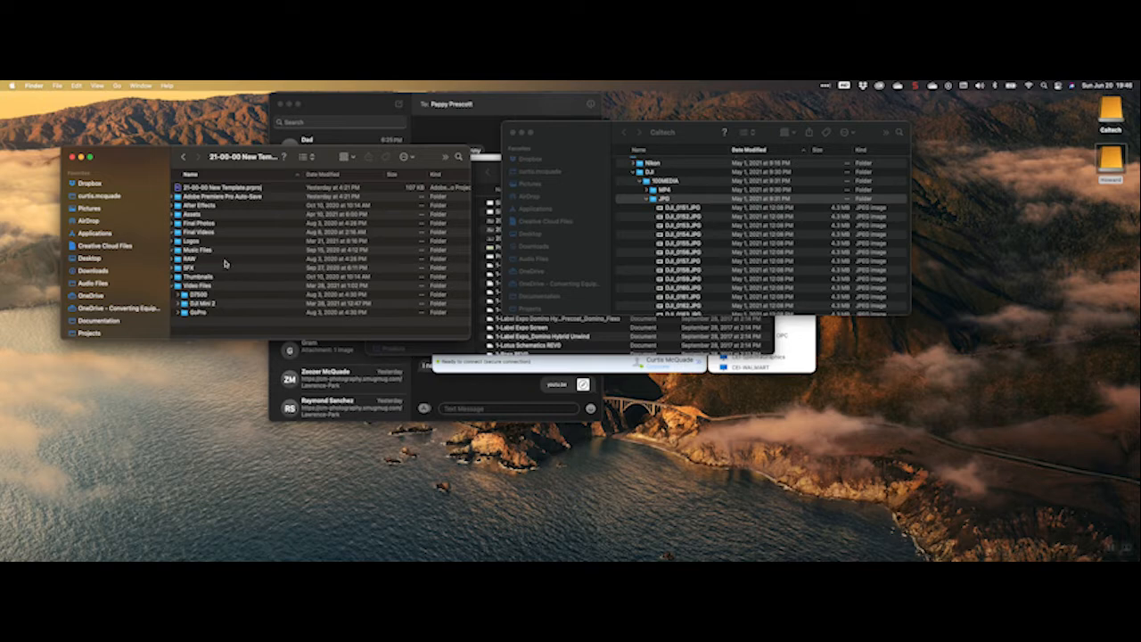
pyautogui.hscroll(-2, 179, 284)
pyautogui.click(180, 285)
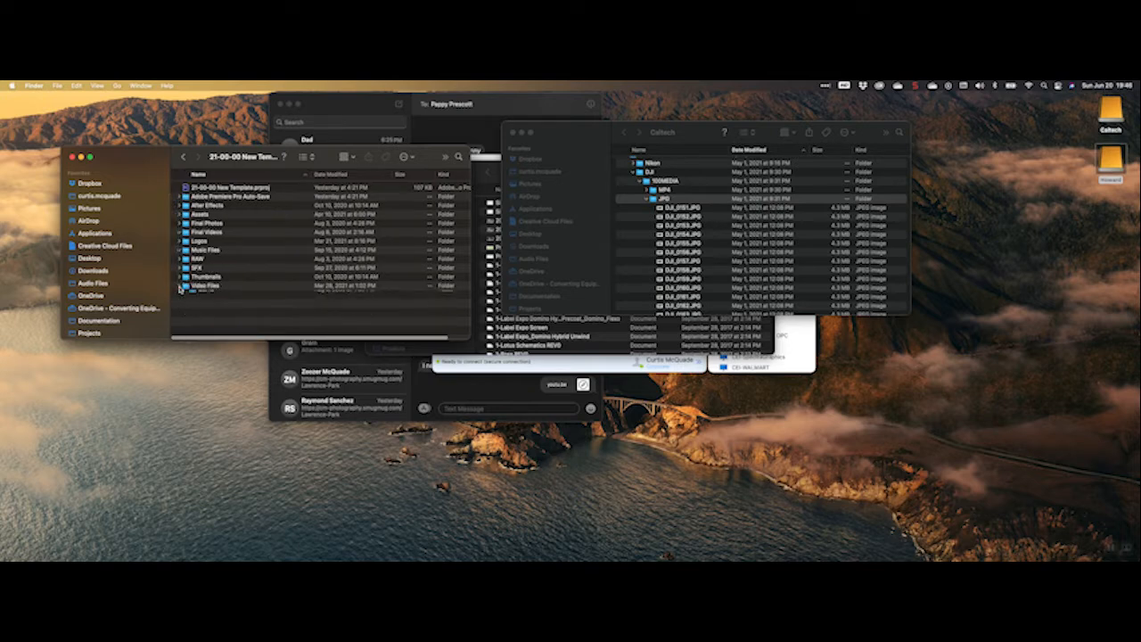
pyautogui.click(183, 162)
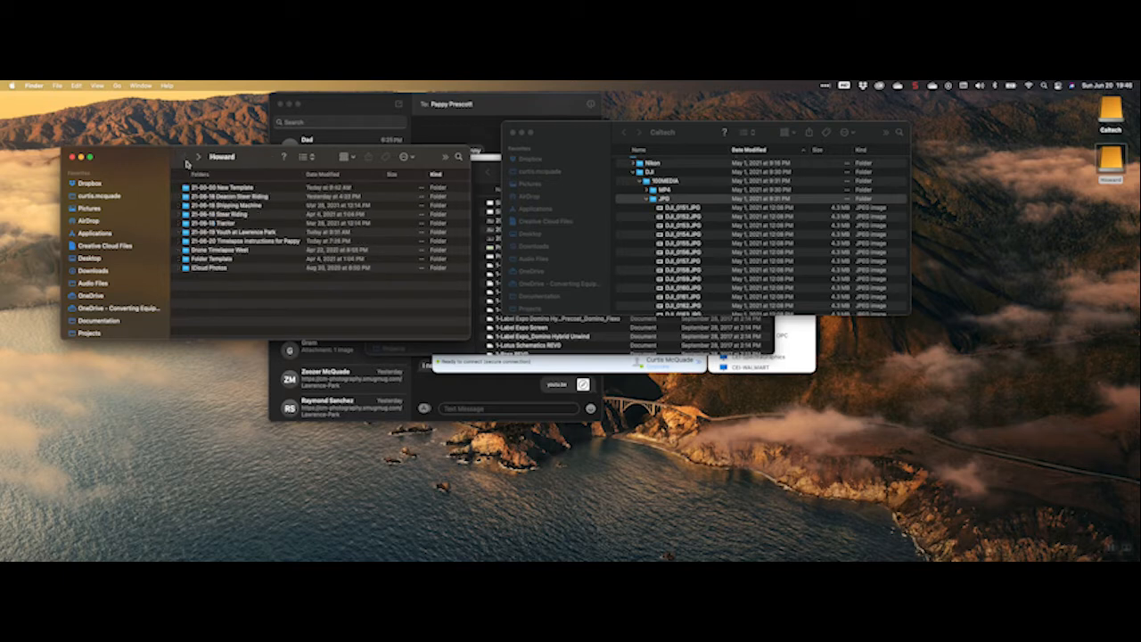
# Duplicate the 21-00-00 New Template folder and move the copy to the Trash.
pyautogui.click(223, 189)
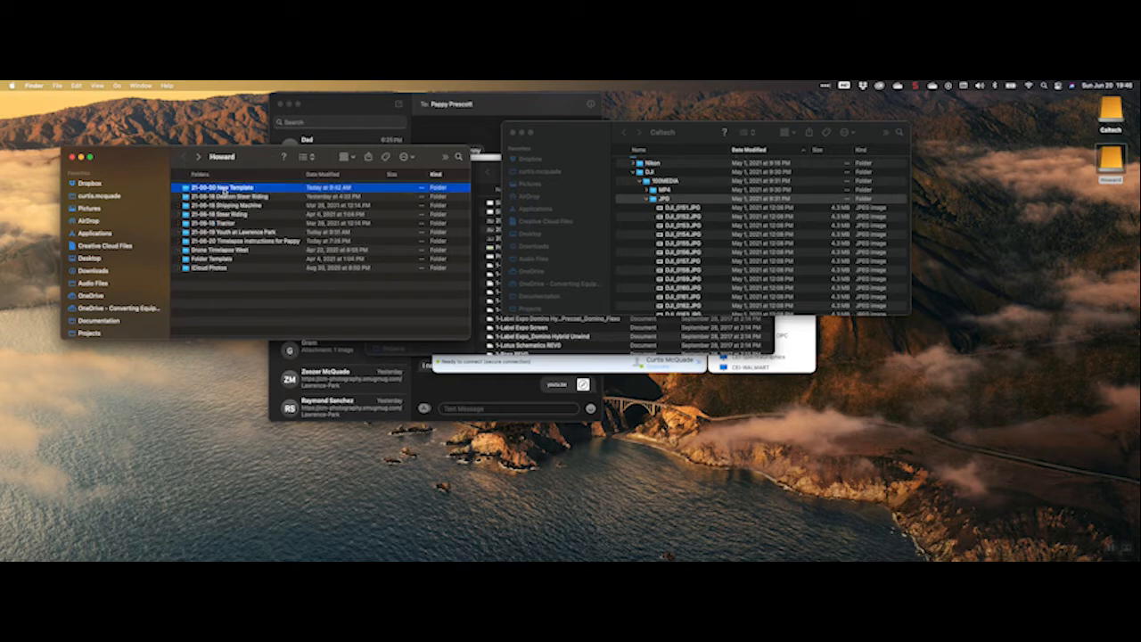
pyautogui.press('super+d')
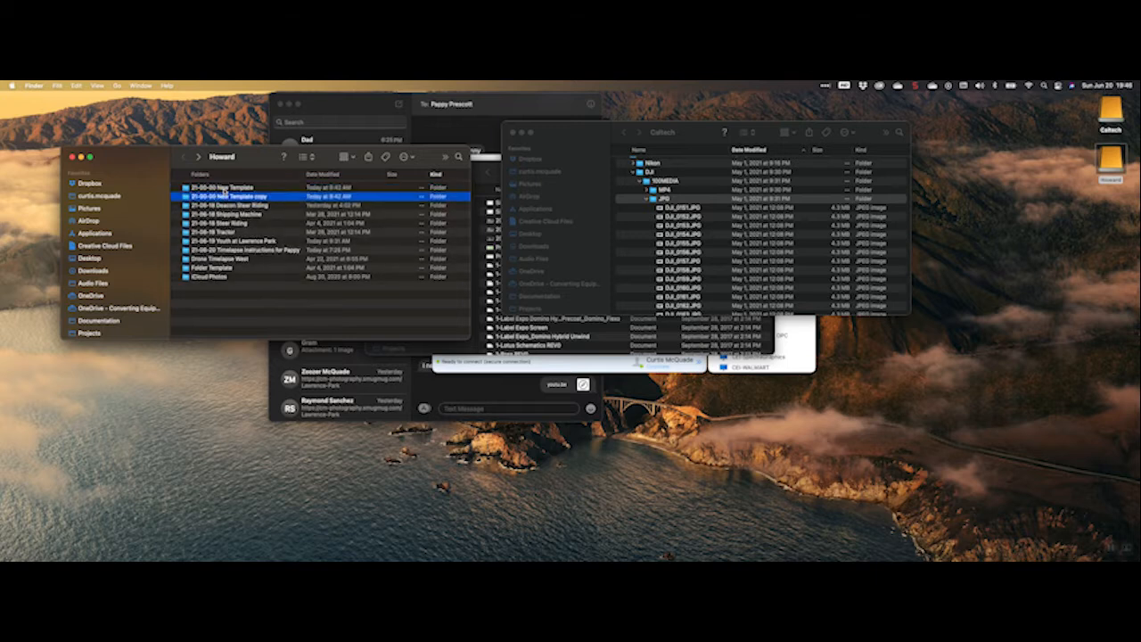
pyautogui.rightClick(233, 196)
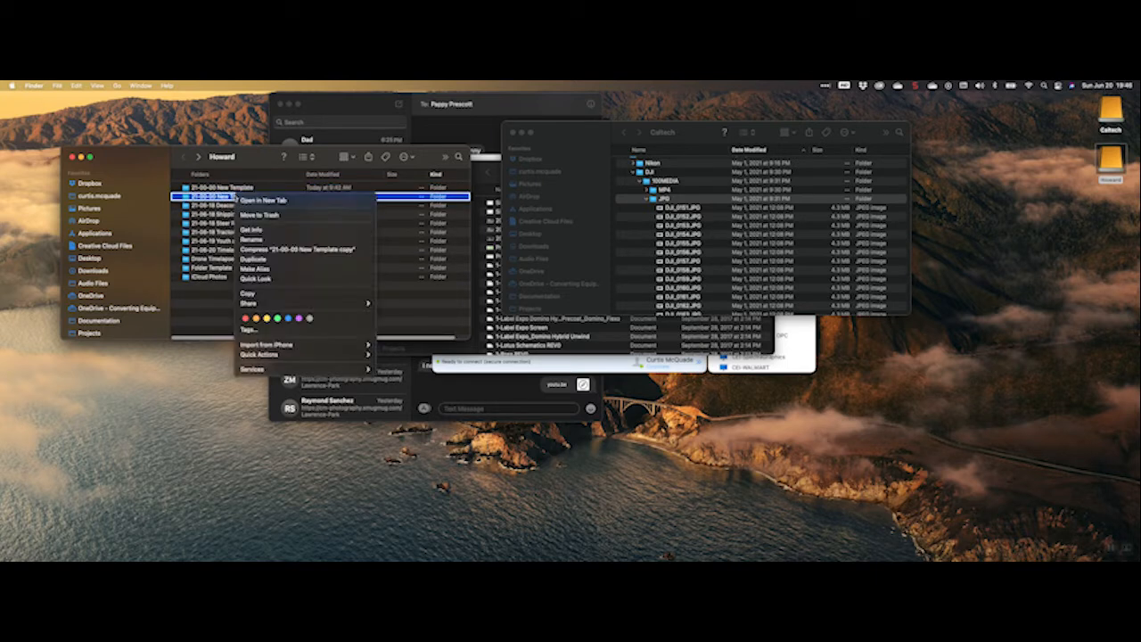
pyautogui.click(245, 215)
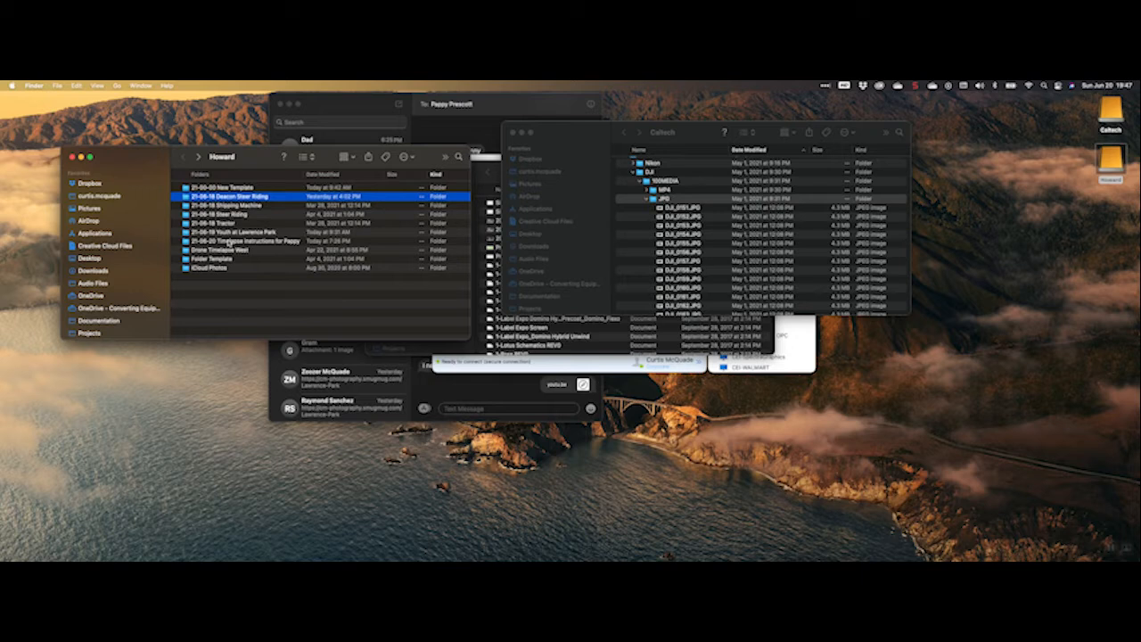
# Open the 21-06-20 Timelapse Instructions project folder on the Howard drive.
pyautogui.doubleClick(229, 242)
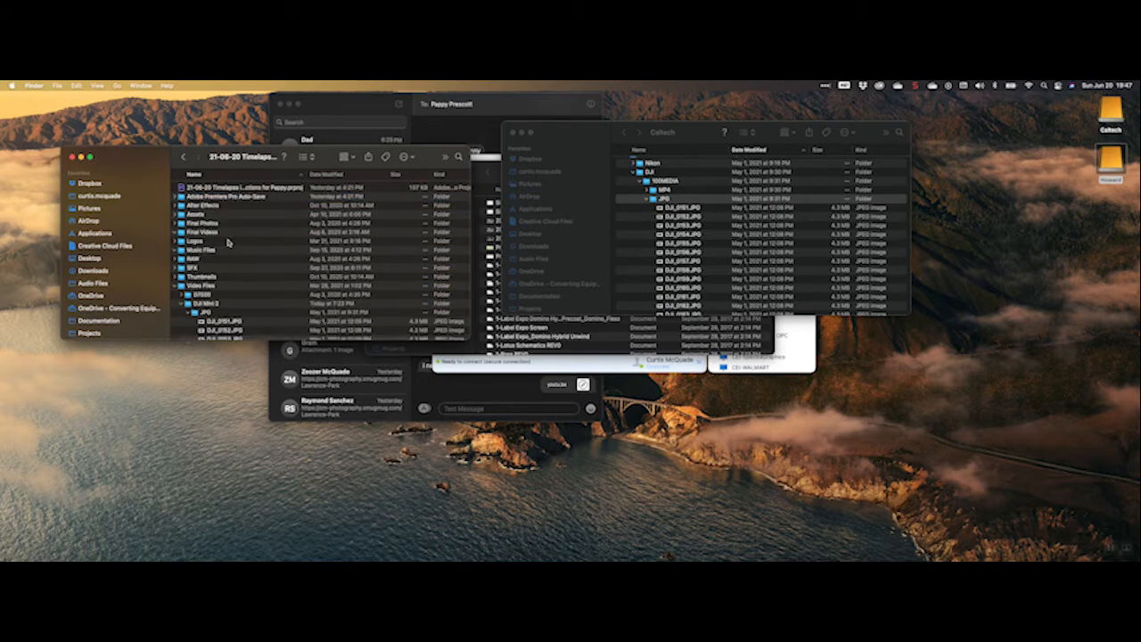
pyautogui.click(182, 157)
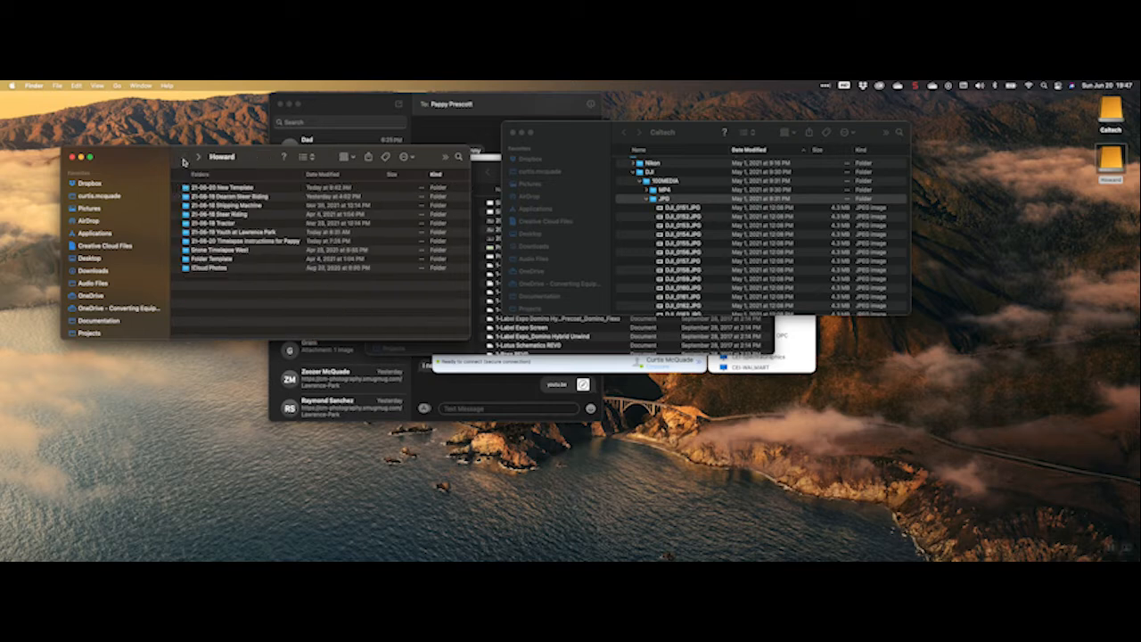
pyautogui.click(228, 242)
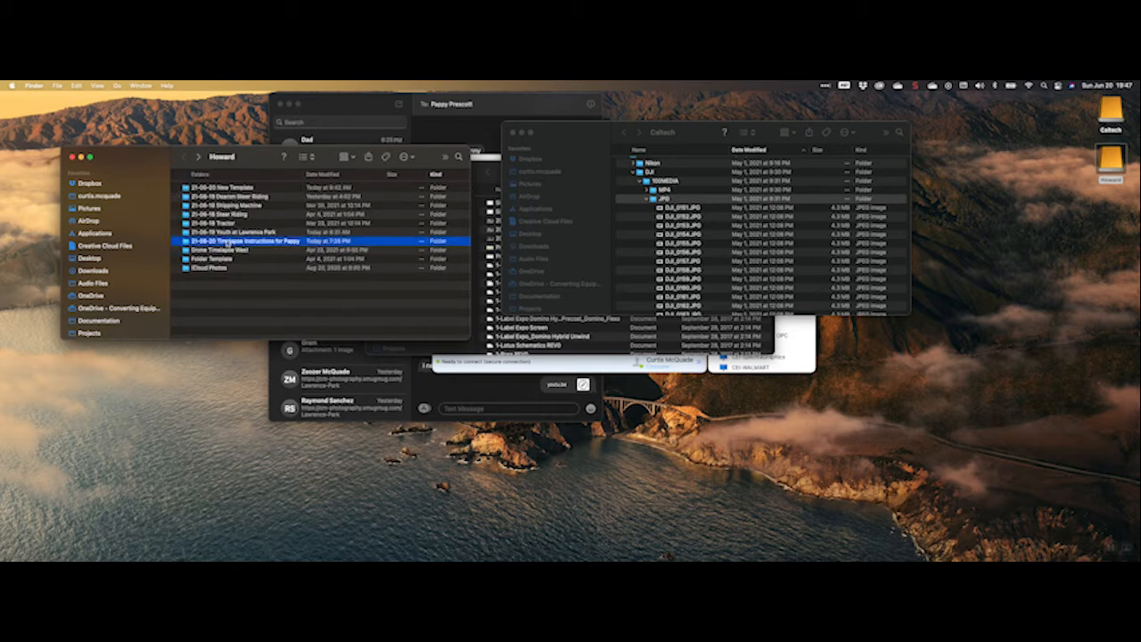
pyautogui.click(228, 242)
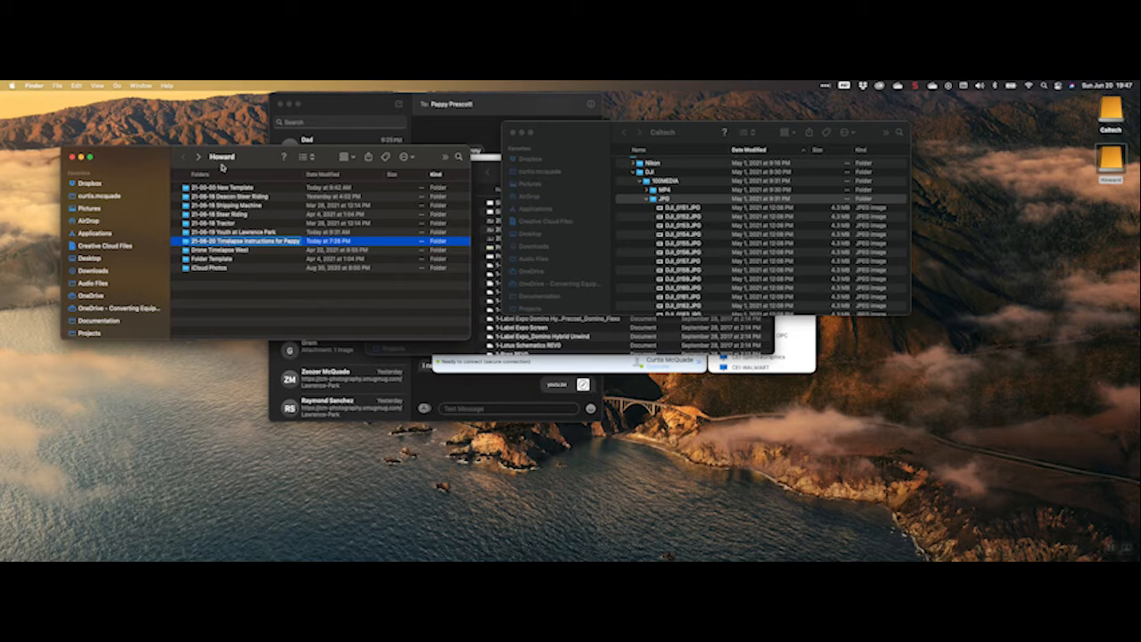
pyautogui.click(220, 252)
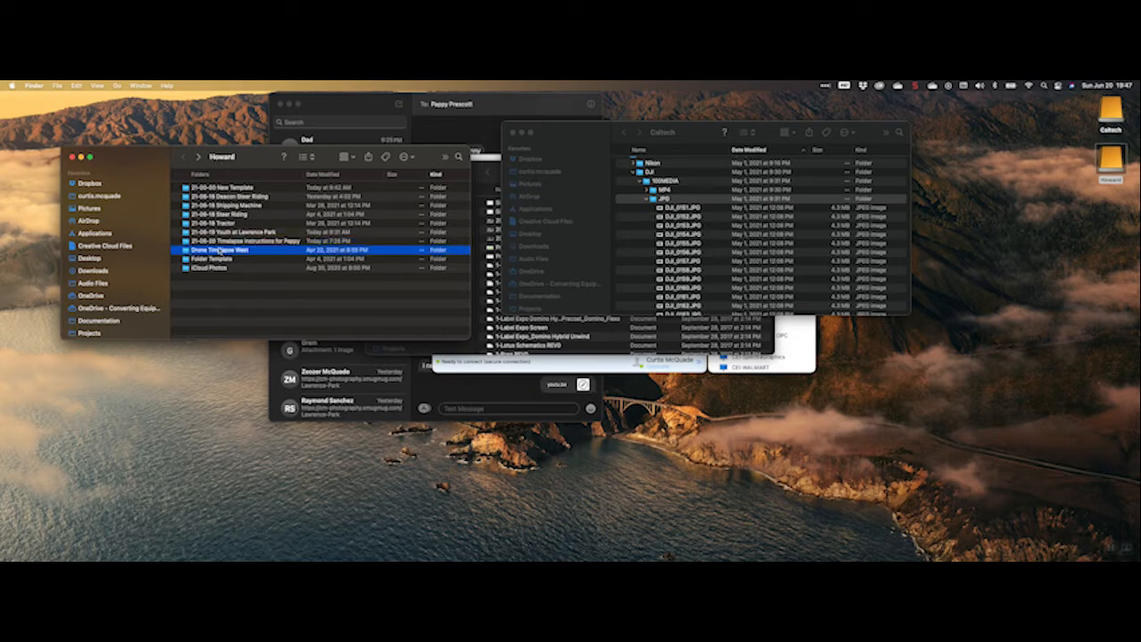
pyautogui.doubleClick(216, 242)
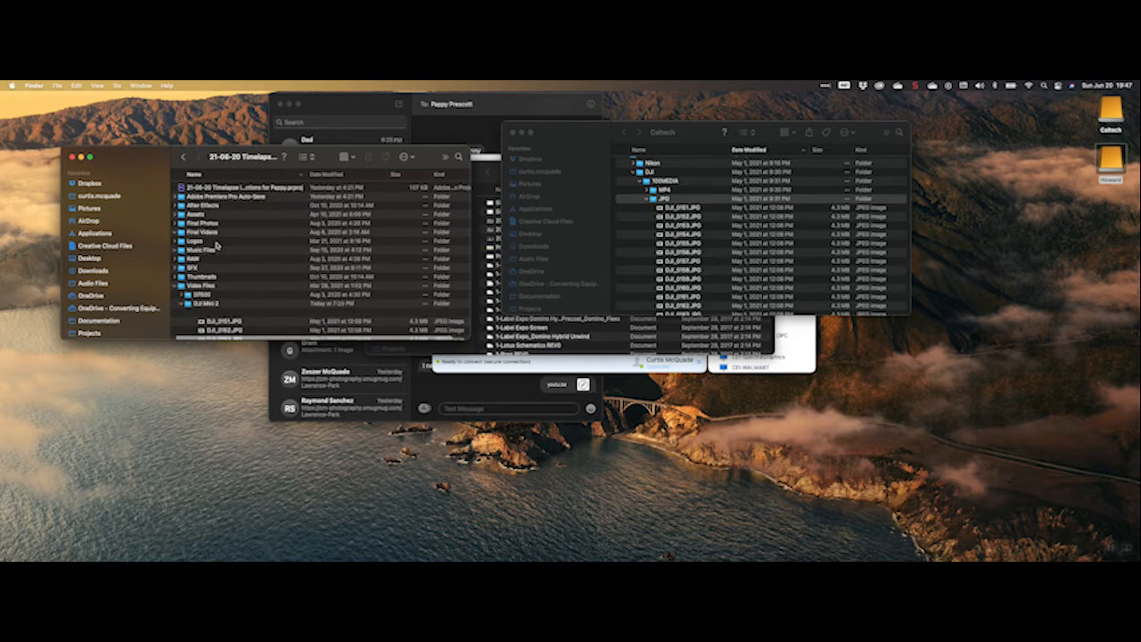
# Check the full name of the 21-06-20 Timelapse Premiere project file without changing it.
pyautogui.click(216, 189)
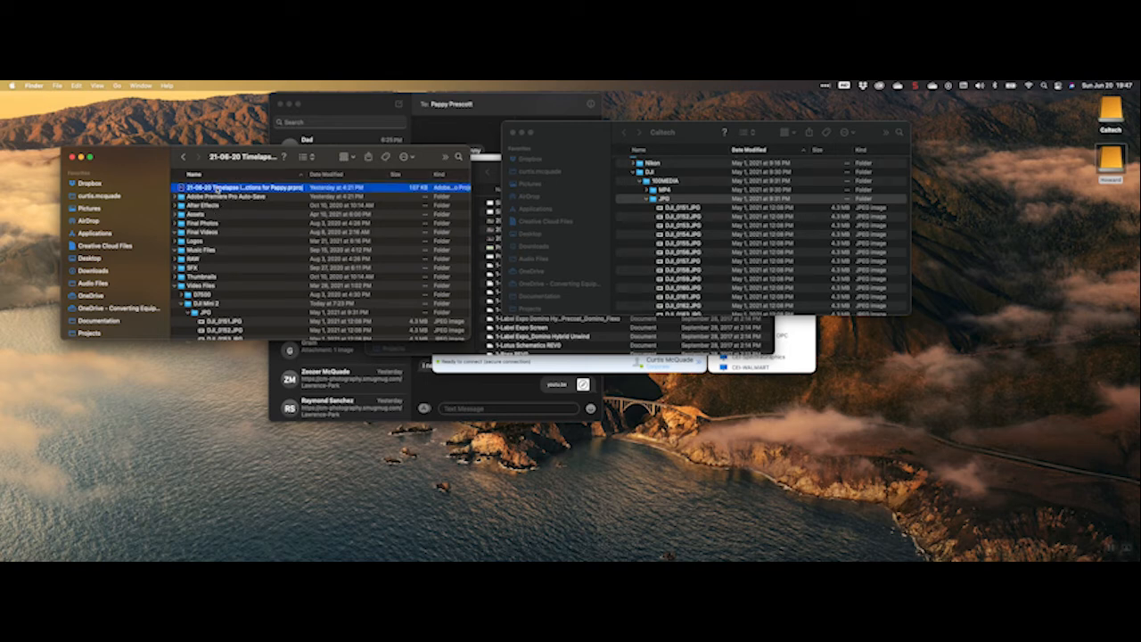
pyautogui.press('Return')
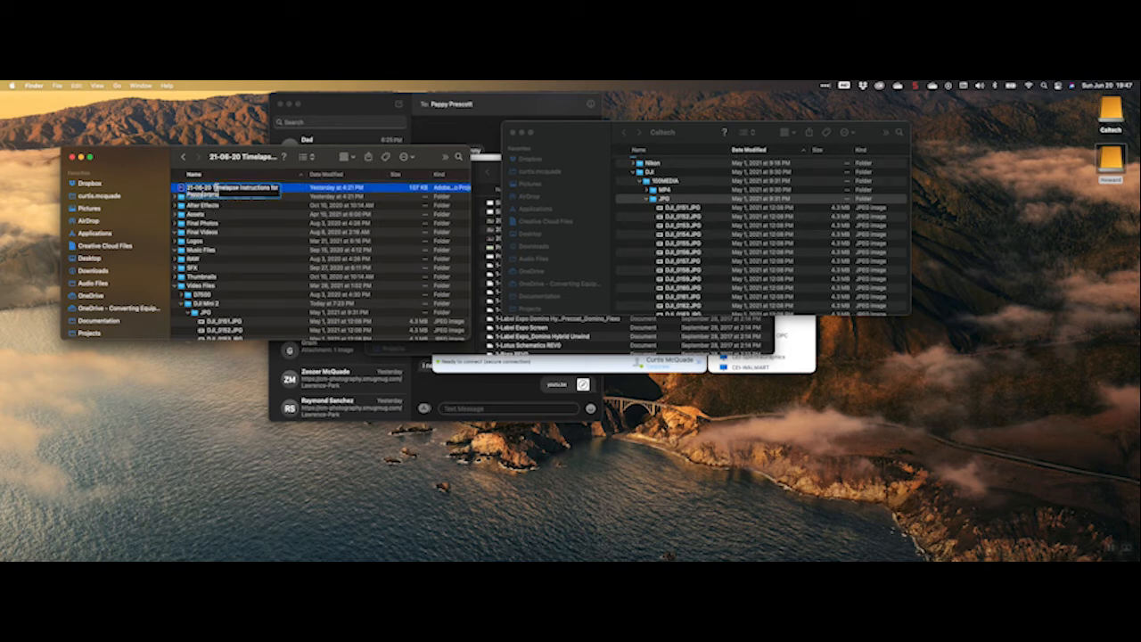
pyautogui.click(230, 215)
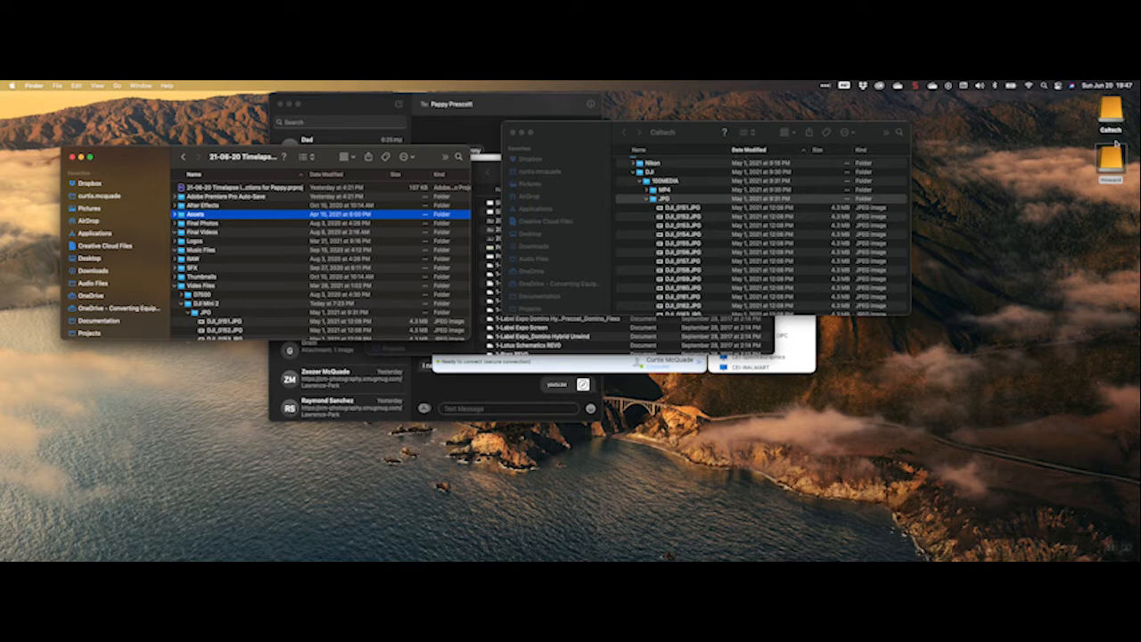
# Open the Caltech drive and select the JPG folder under 2021-05, 21-05-01, DJI, 100MEDIA.
pyautogui.doubleClick(1112, 121)
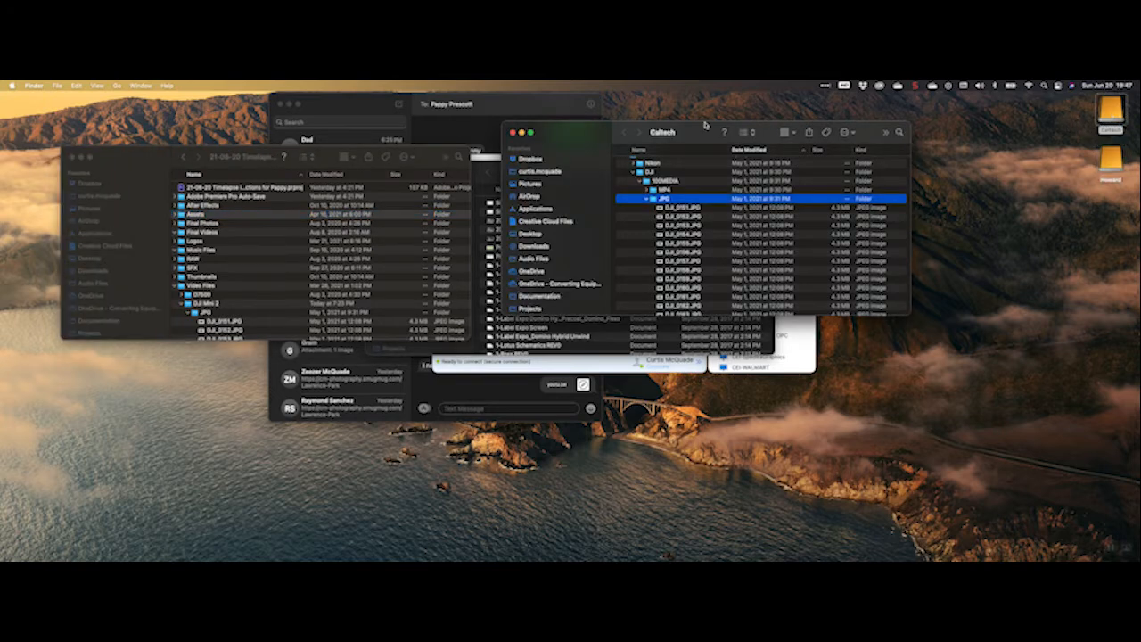
pyautogui.click(513, 133)
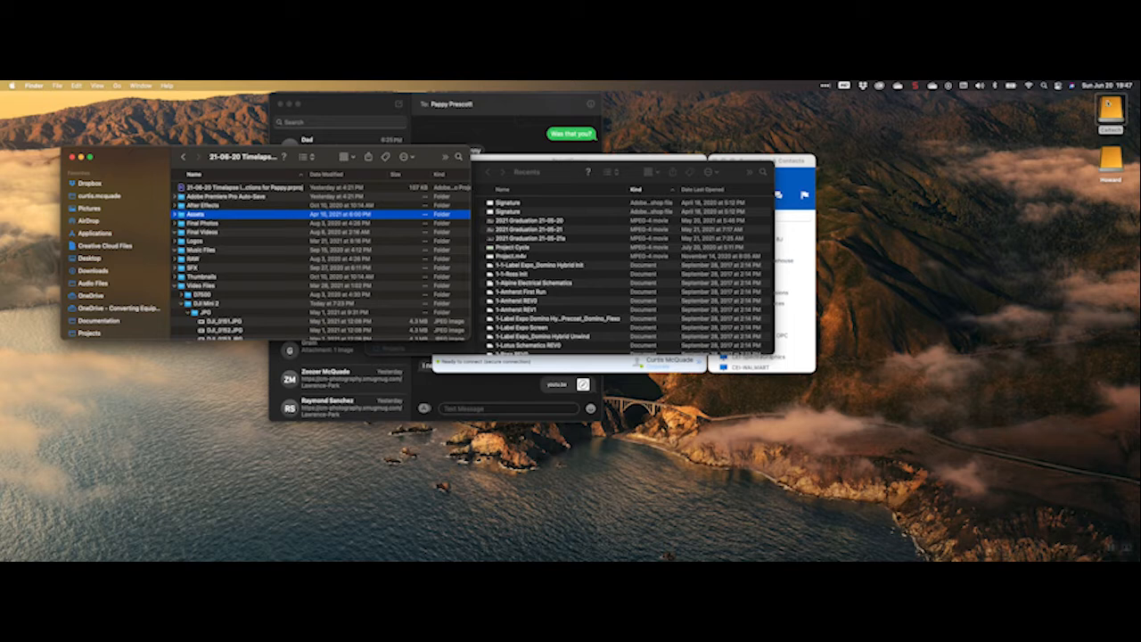
pyautogui.doubleClick(1109, 107)
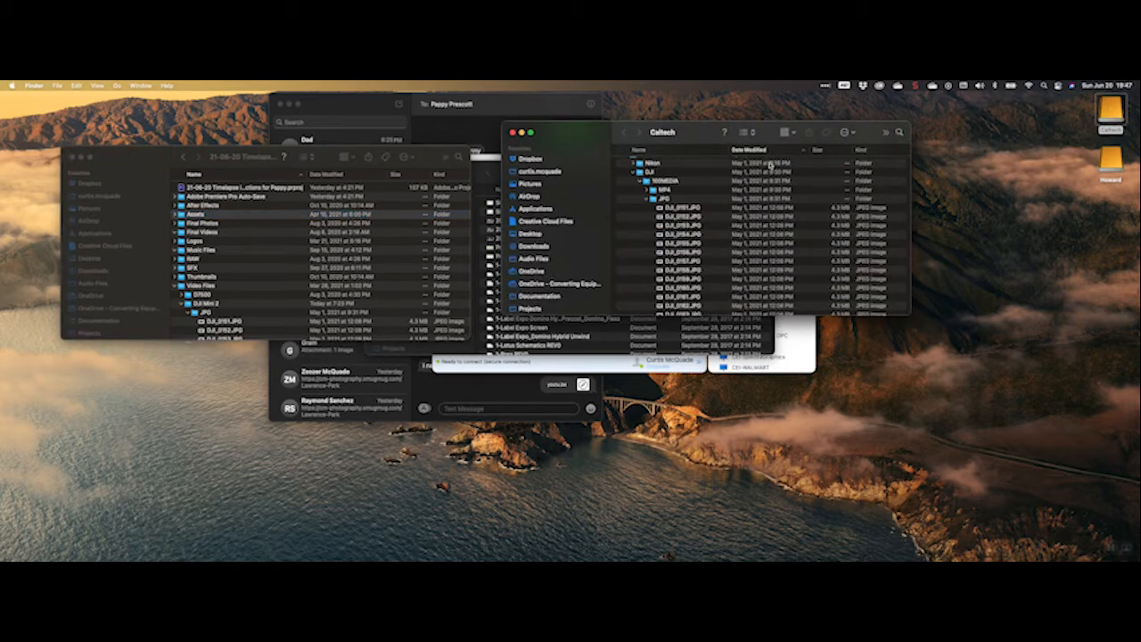
pyautogui.scroll(5, 646, 182)
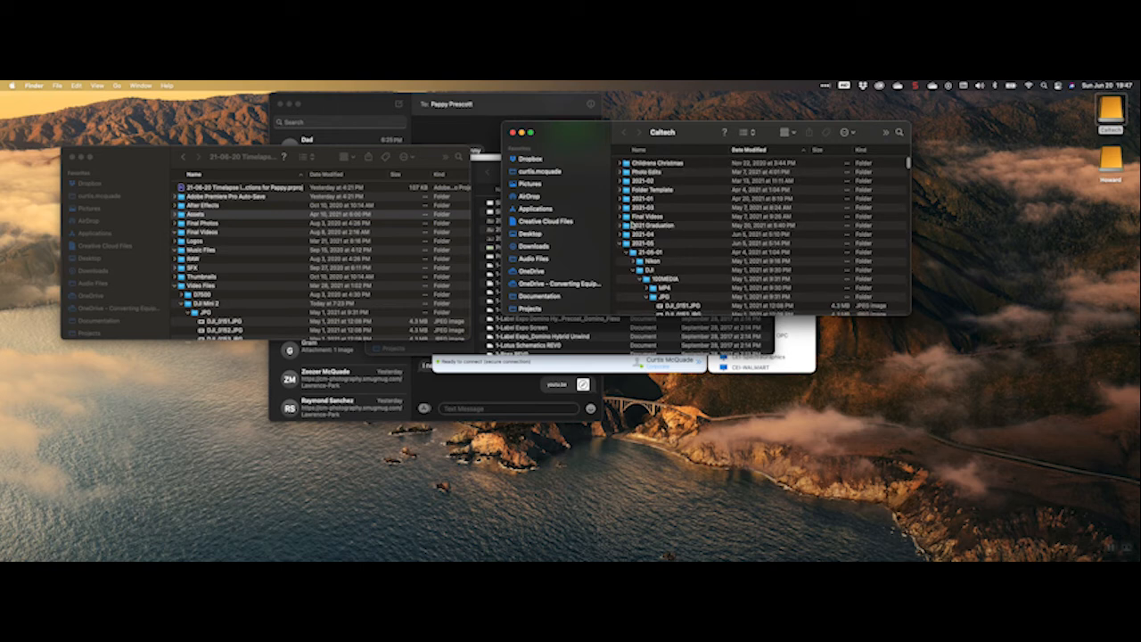
pyautogui.click(622, 244)
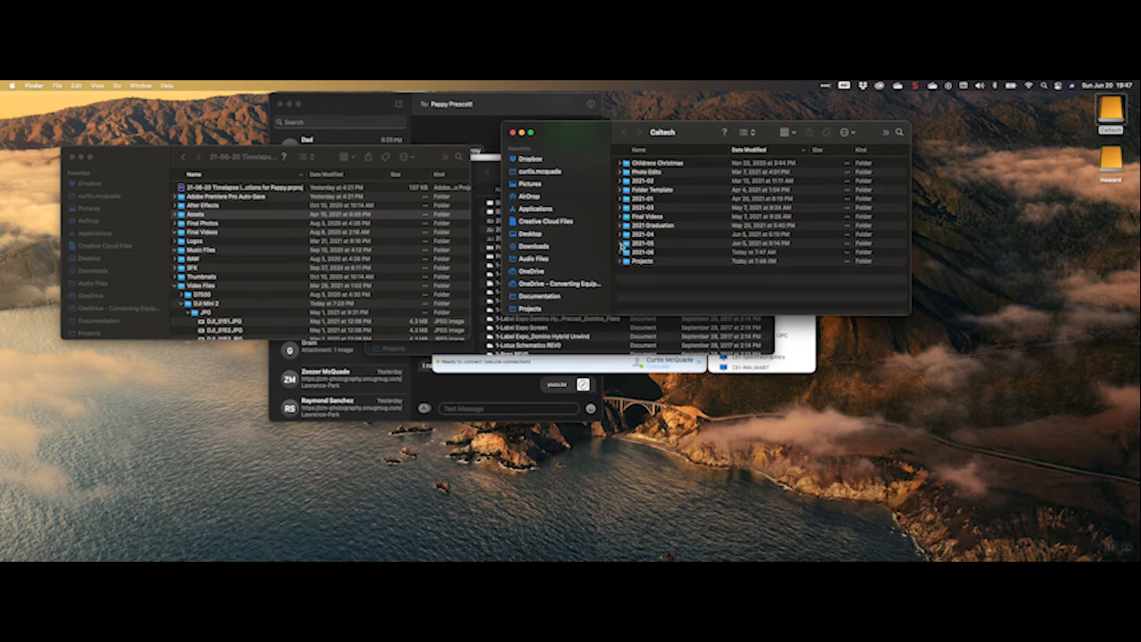
pyautogui.click(621, 243)
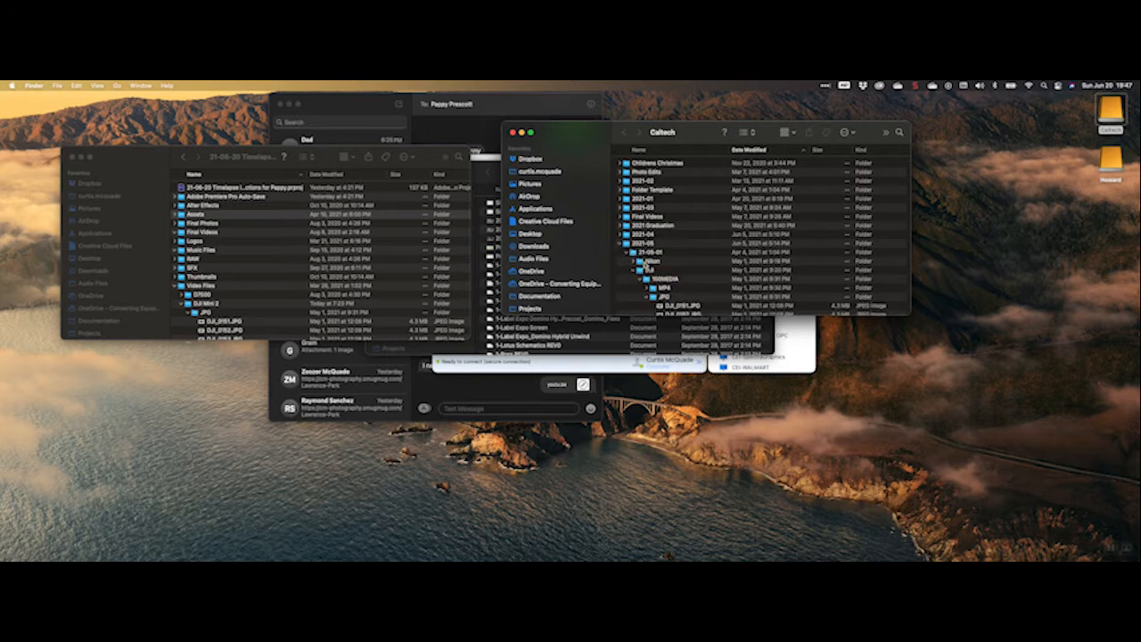
pyautogui.scroll(-3, 647, 289)
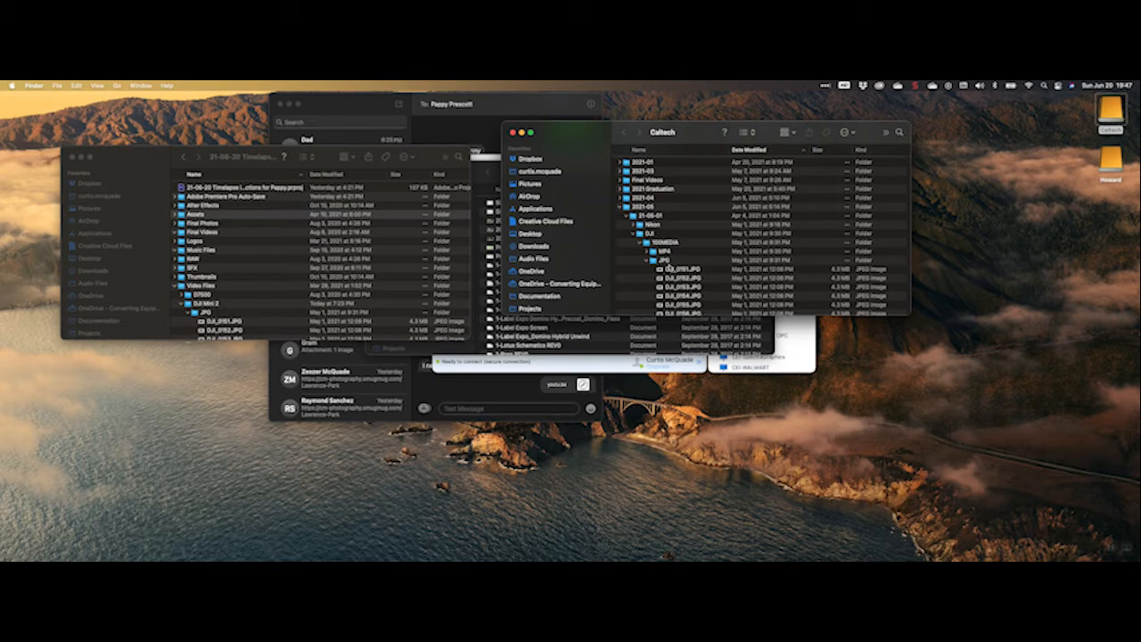
pyautogui.click(660, 261)
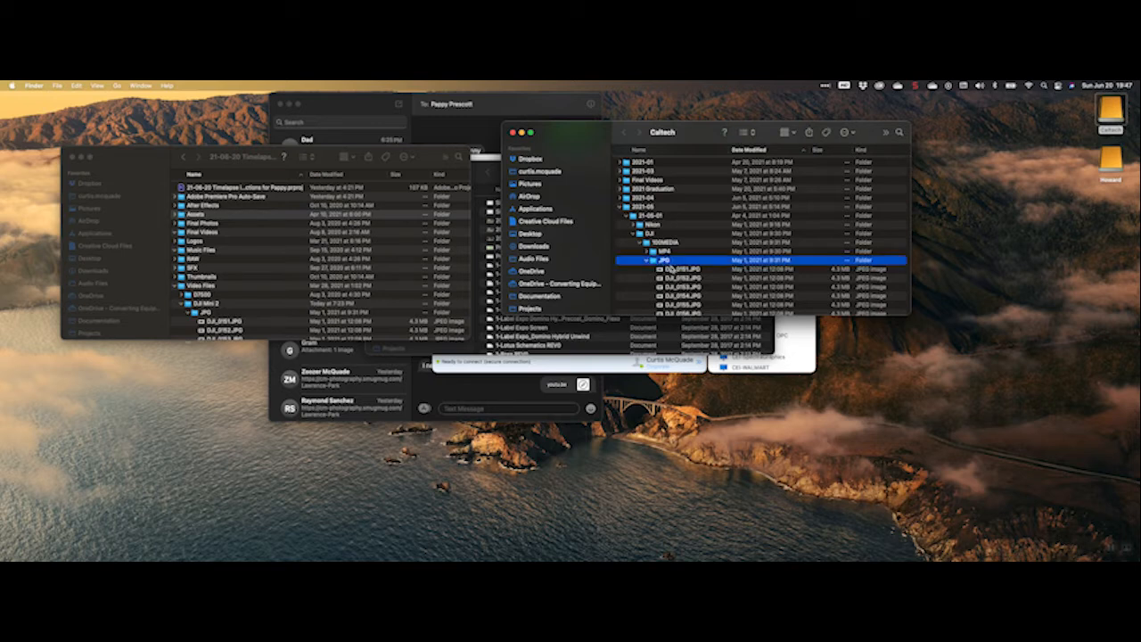
# View the drone photos DJI_0151.JPG and DJI_0176.JPG from the JPG folder, closing each one after viewing.
pyautogui.doubleClick(671, 268)
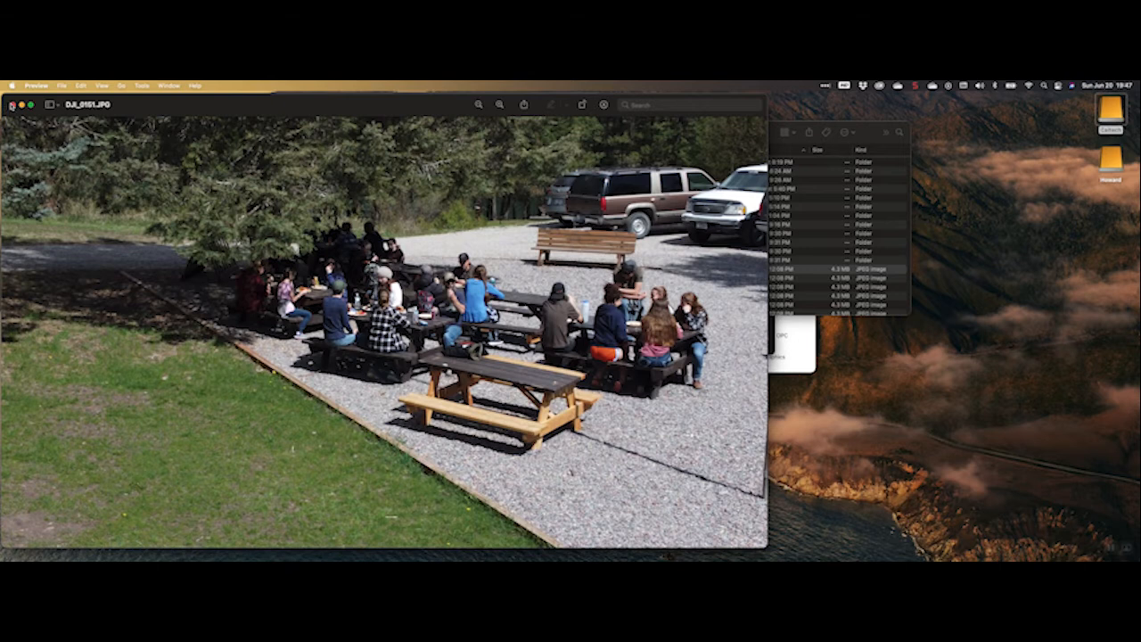
pyautogui.click(12, 104)
pyautogui.scroll(-10, 702, 303)
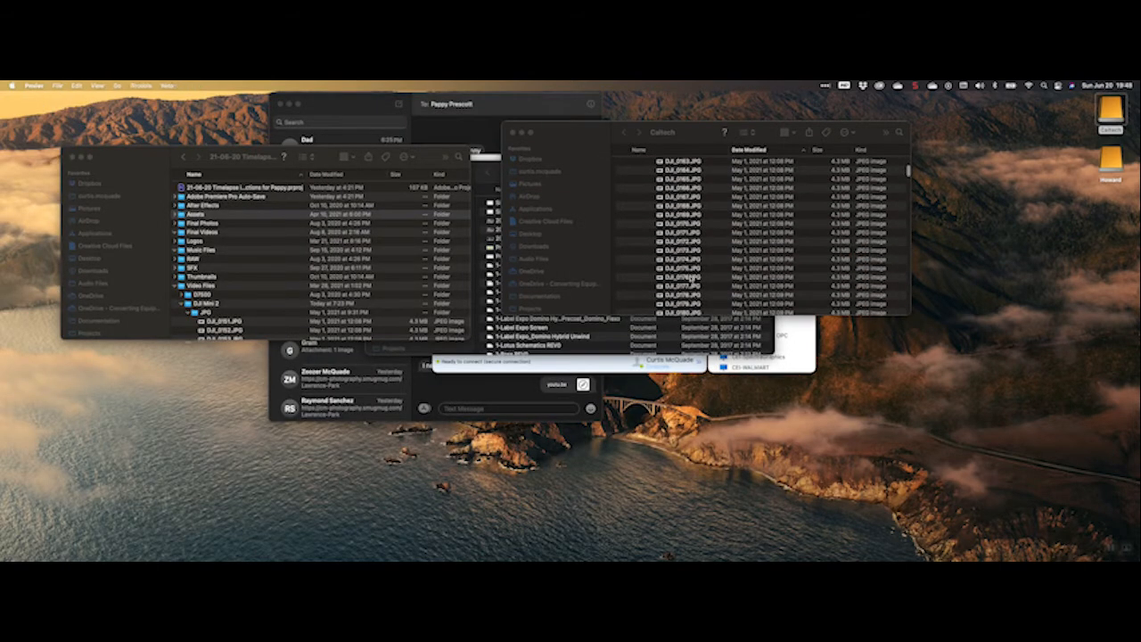
pyautogui.doubleClick(693, 276)
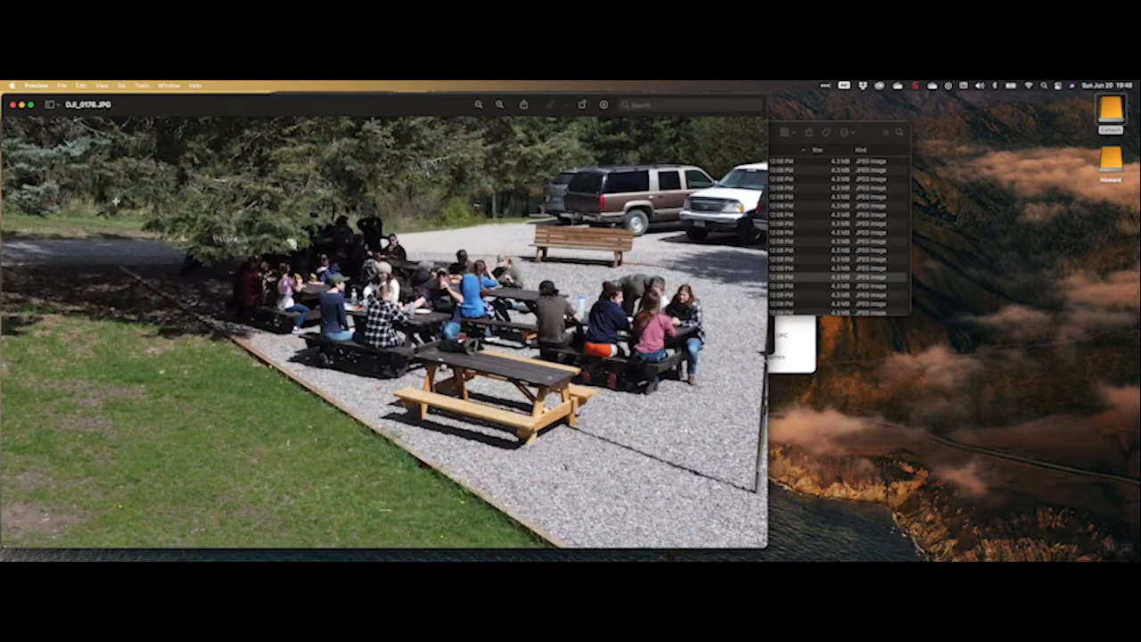
pyautogui.click(12, 104)
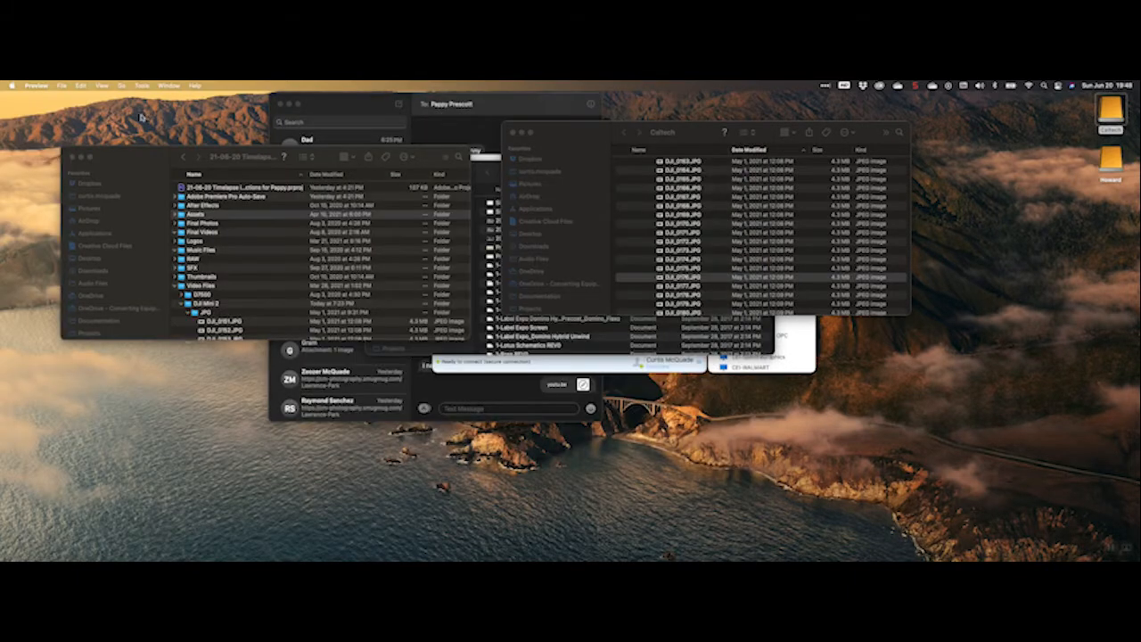
# Open DJI_0232.JPG from further down the JPG folder to view that photo.
pyautogui.scroll(-15, 702, 230)
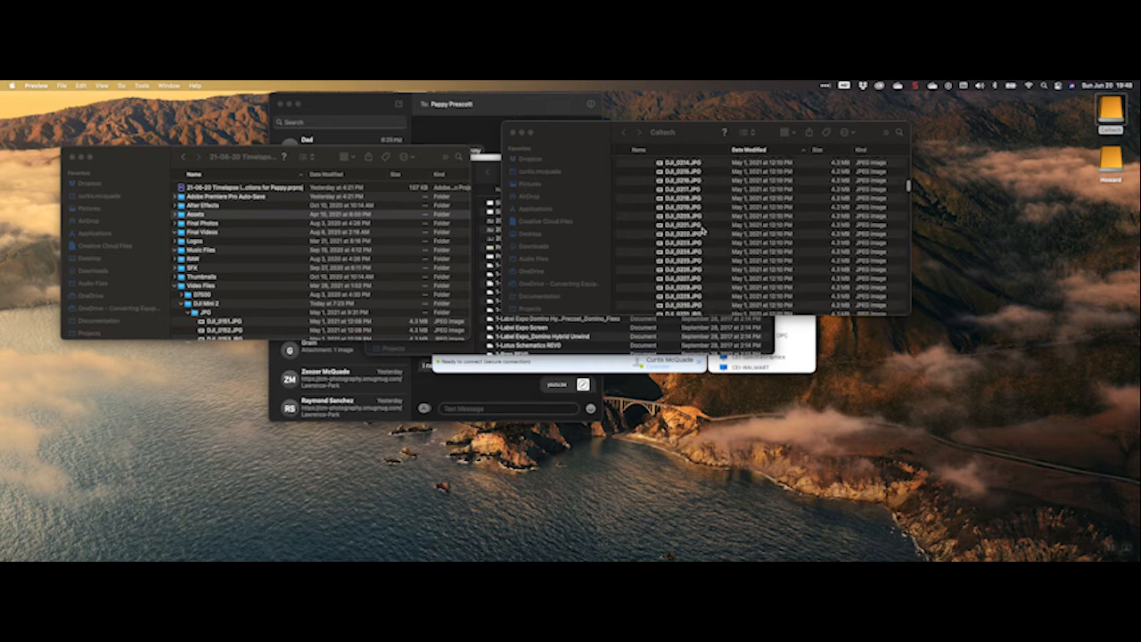
pyautogui.click(687, 257)
pyautogui.click(687, 257)
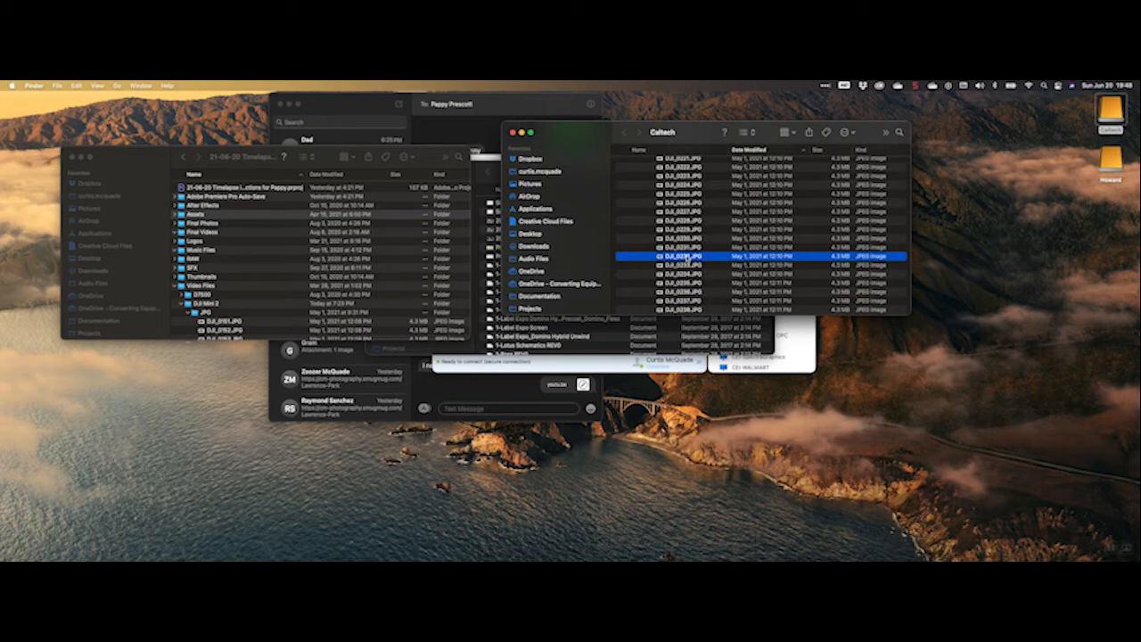
pyautogui.doubleClick(684, 256)
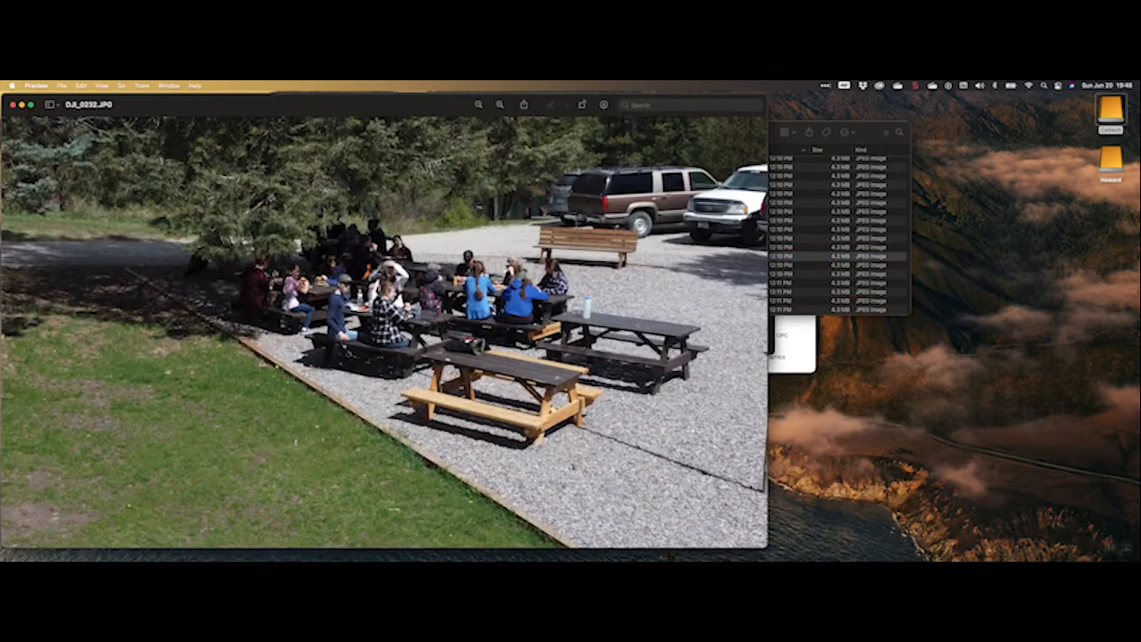
# Close DJI_0232.JPG and view DJI_0451.JPG from much further down the Caltech drive's JPG folder, closing it after viewing.
pyautogui.click(13, 106)
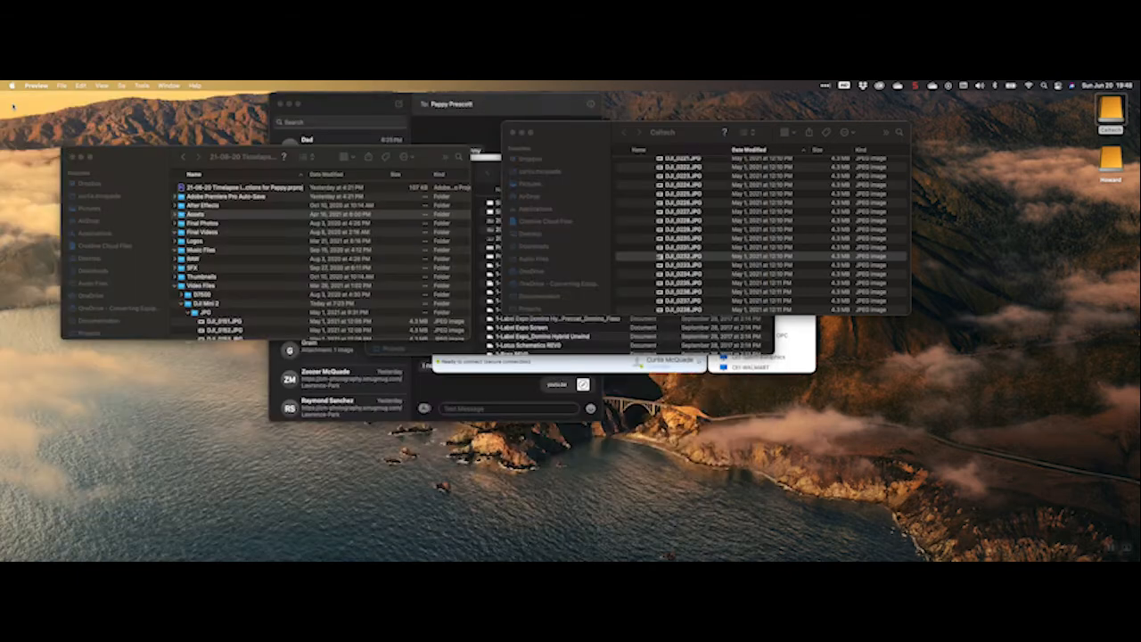
pyautogui.scroll(-3, 721, 235)
pyautogui.scroll(-20, 720, 234)
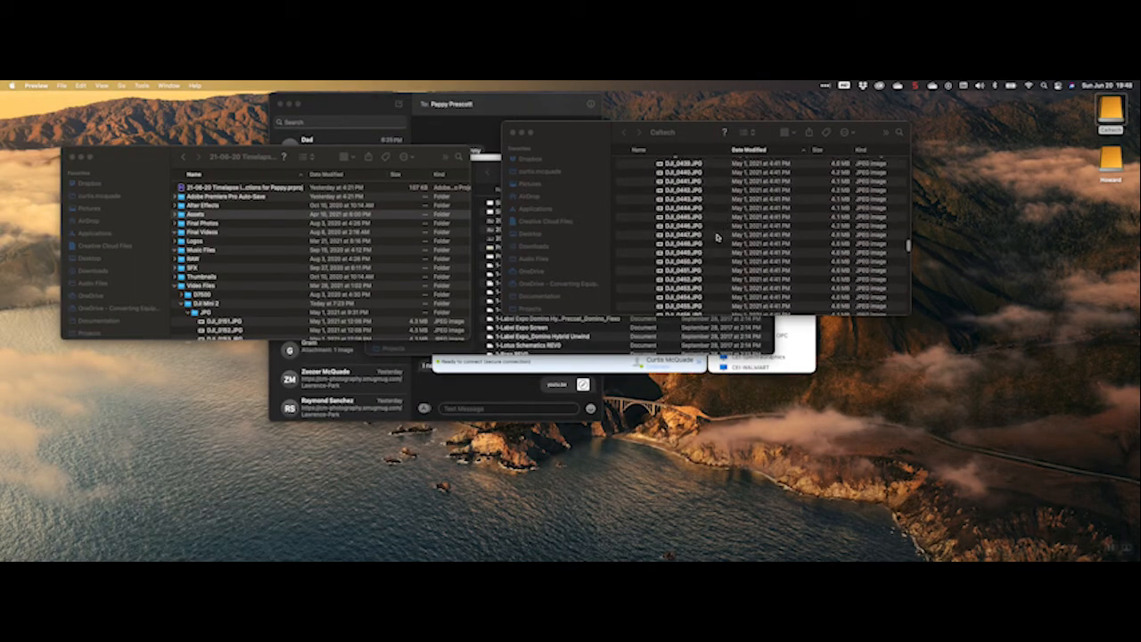
pyautogui.click(689, 272)
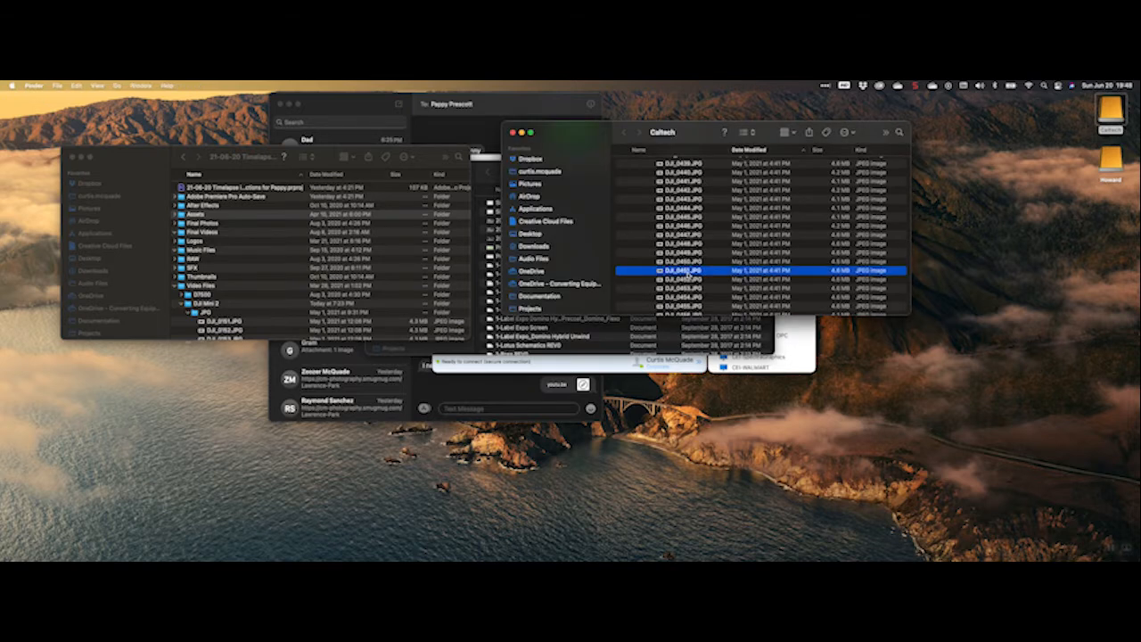
pyautogui.doubleClick(688, 271)
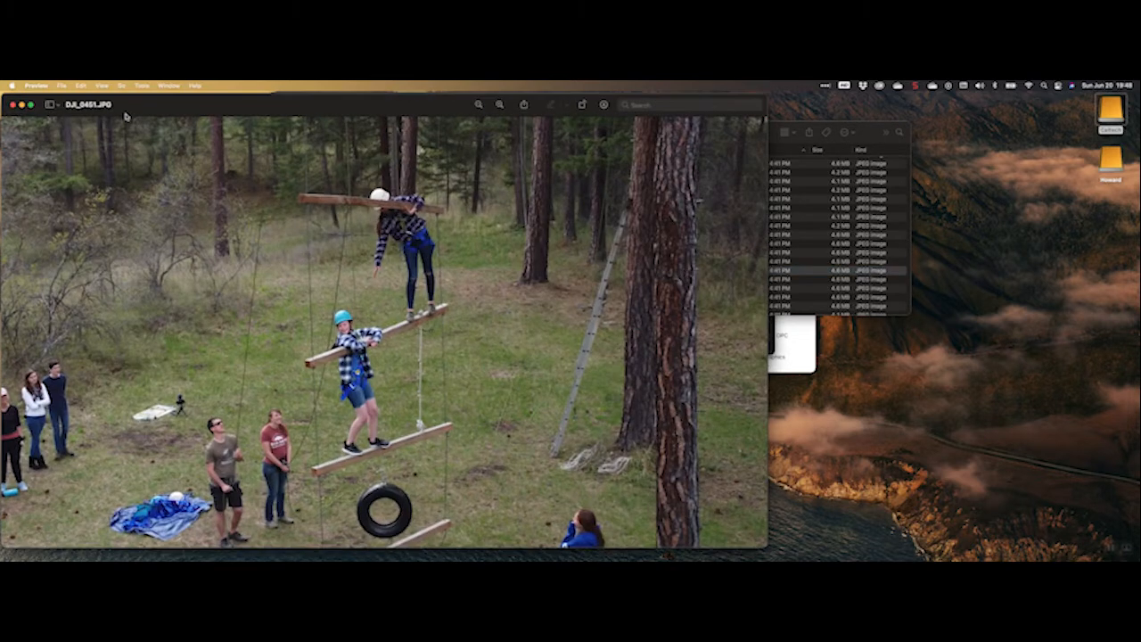
pyautogui.click(14, 105)
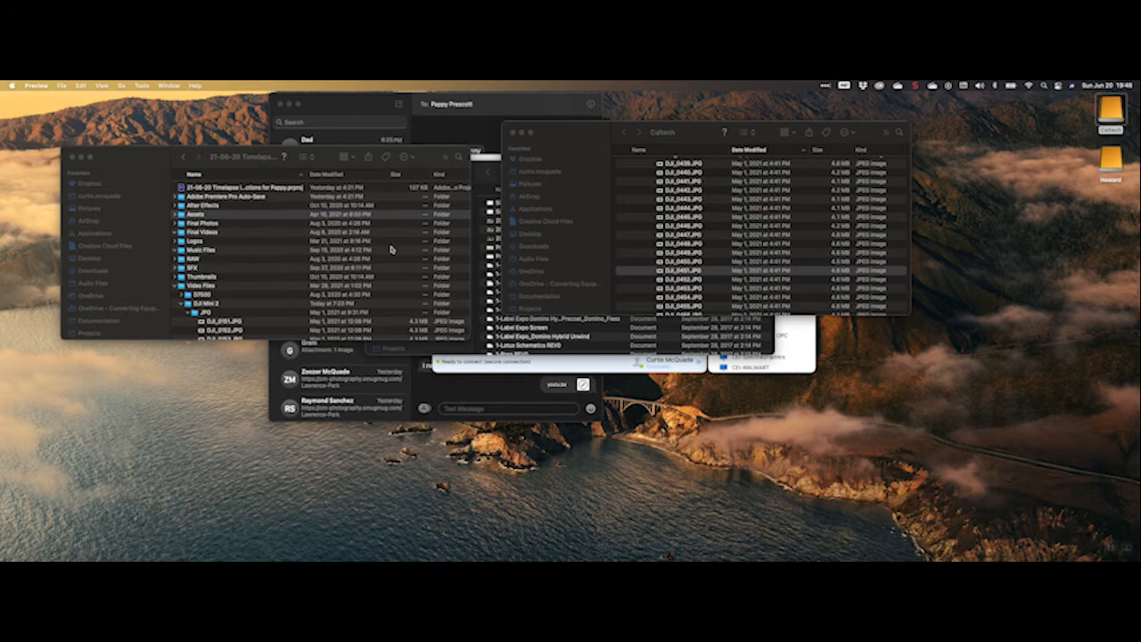
# Collapse the JPG, DJI Mini 2 and Video Files folders in the 21-06-20 Timelapse project folder.
pyautogui.scroll(-3, 236, 312)
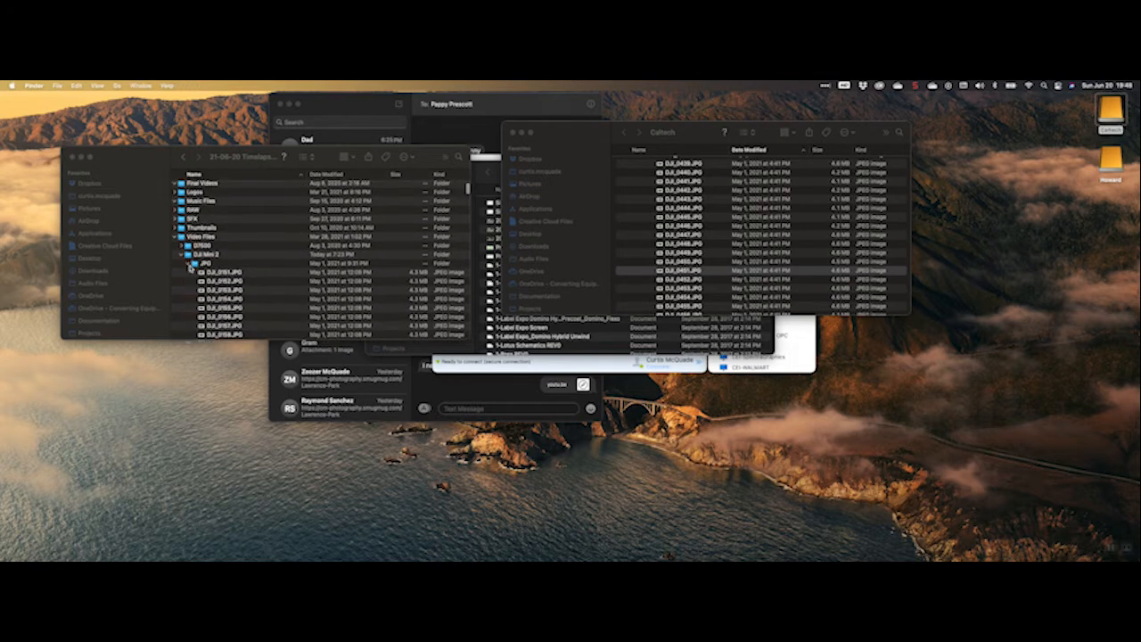
pyautogui.click(191, 267)
pyautogui.click(180, 304)
pyautogui.click(175, 286)
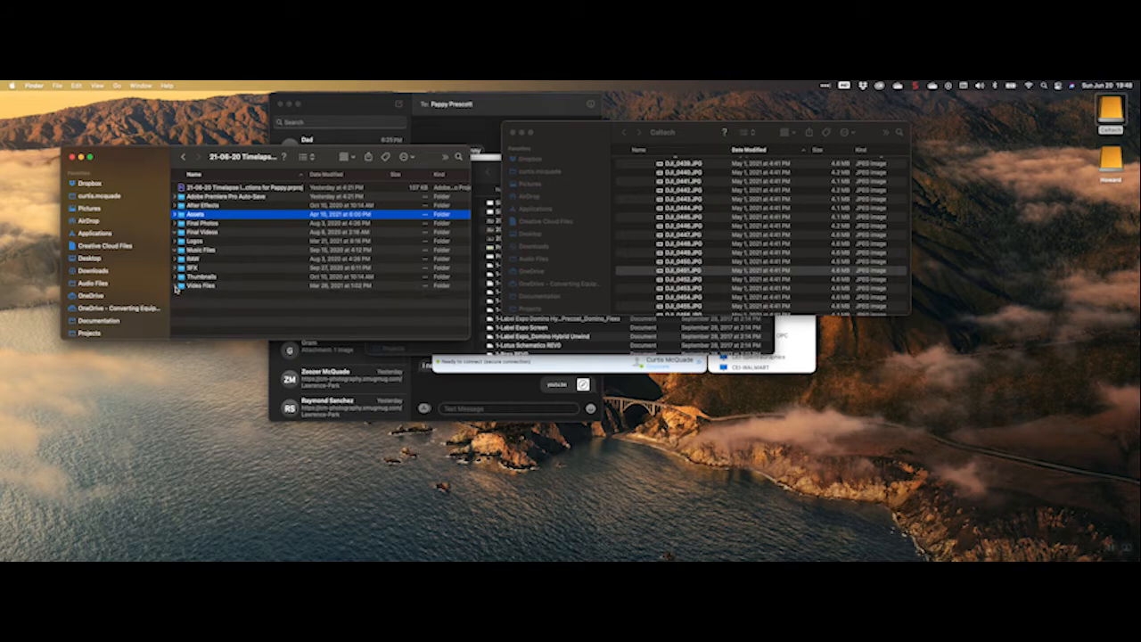
# Open the 21-06-20 Timelapse project file in Premiere Pro.
pyautogui.click(224, 188)
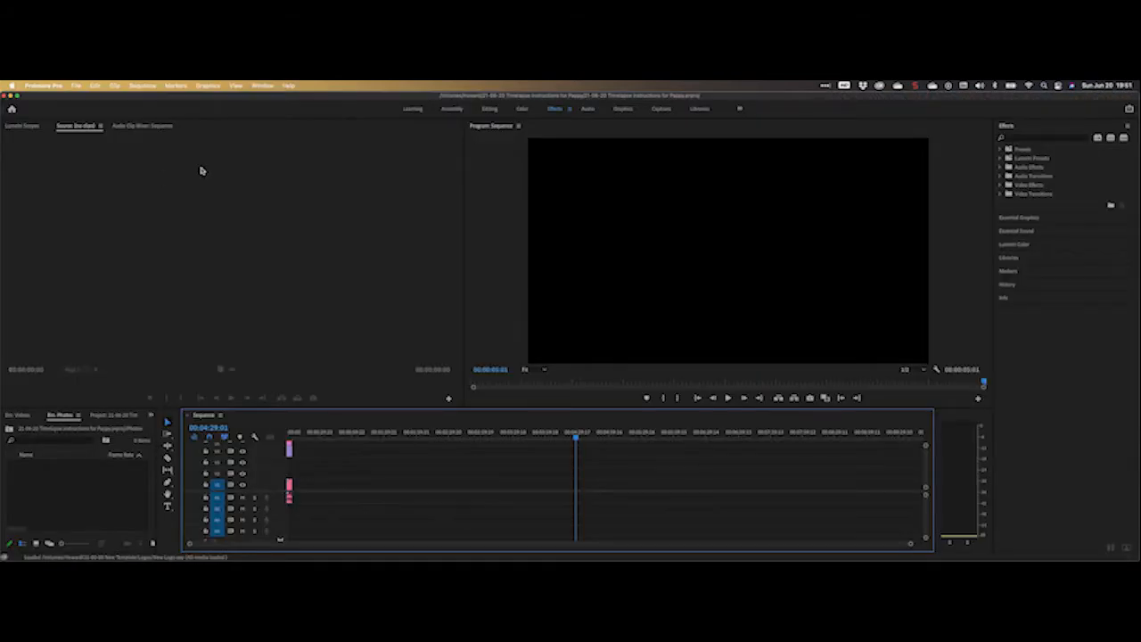
pyautogui.scroll(1, 363, 489)
pyautogui.scroll(-1, 363, 490)
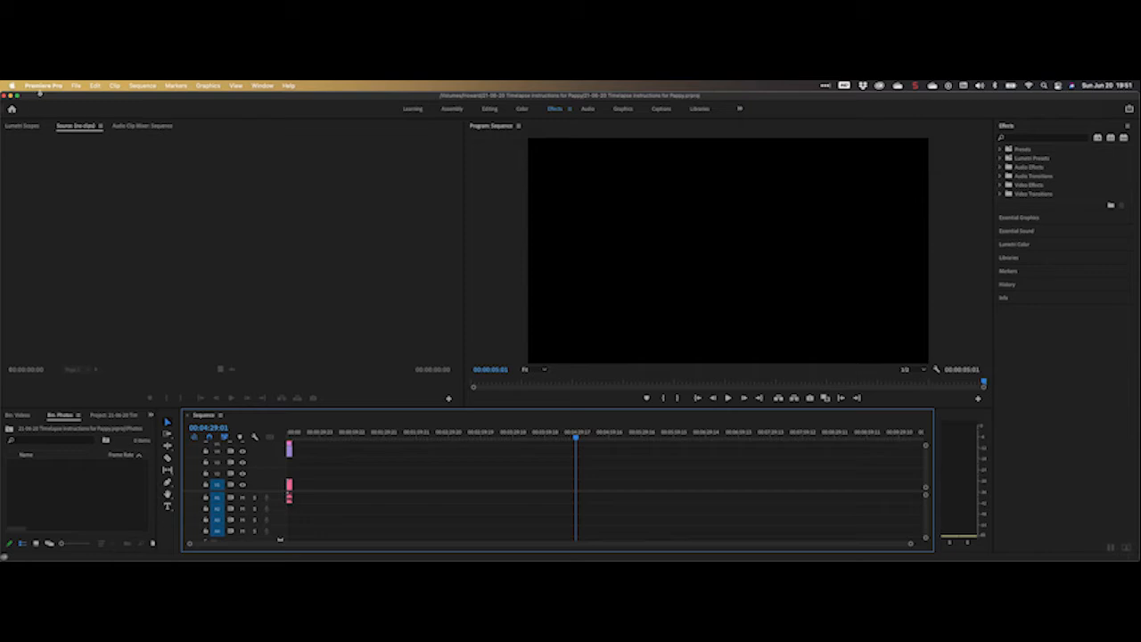
# Review the still image default duration in the Timeline preferences and accept the settings.
pyautogui.click(45, 86)
pyautogui.moveTo(54, 113)
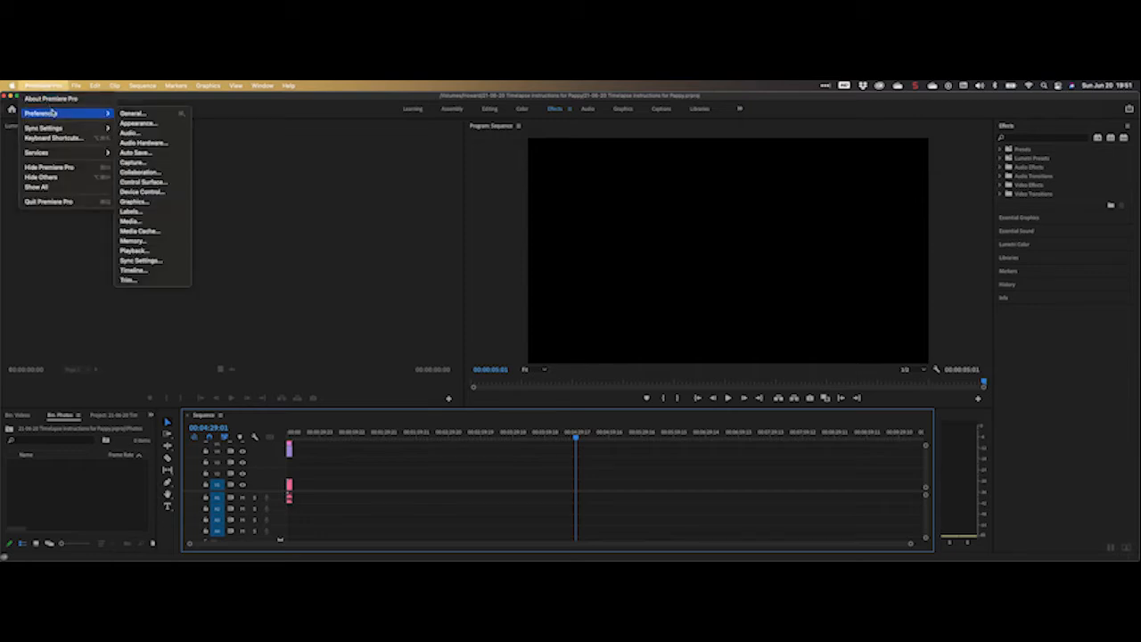
pyautogui.click(139, 271)
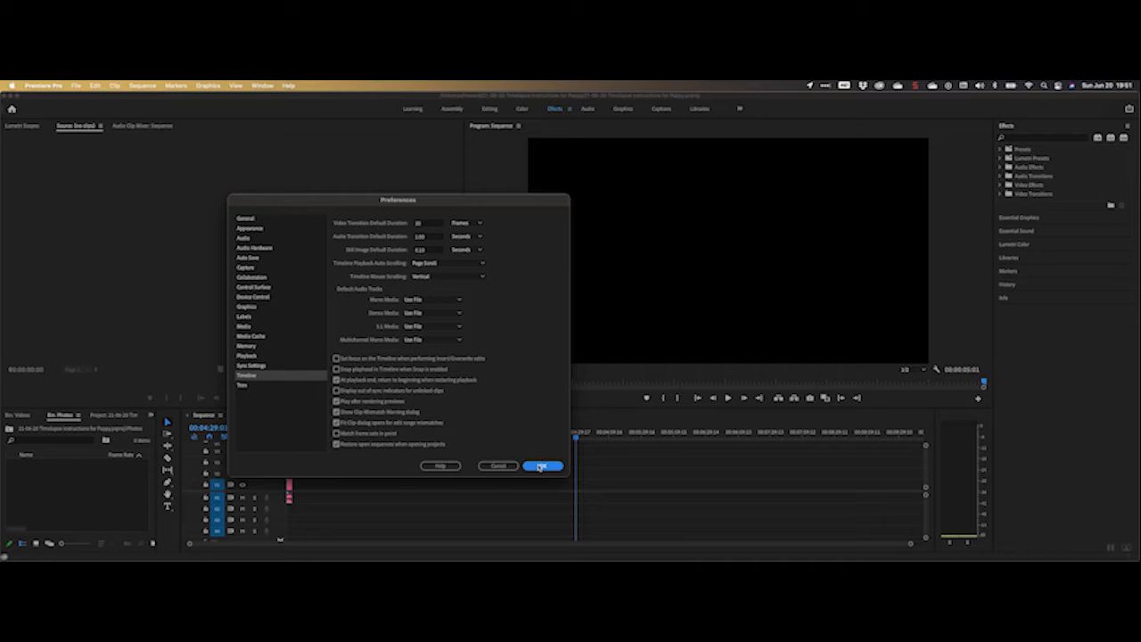
pyautogui.click(541, 467)
# Switch to Finder and import the JPG folder from Video Files, DJI Mini 2 into the Photos bin of the Premiere Pro project.
pyautogui.moveTo(258, 557)
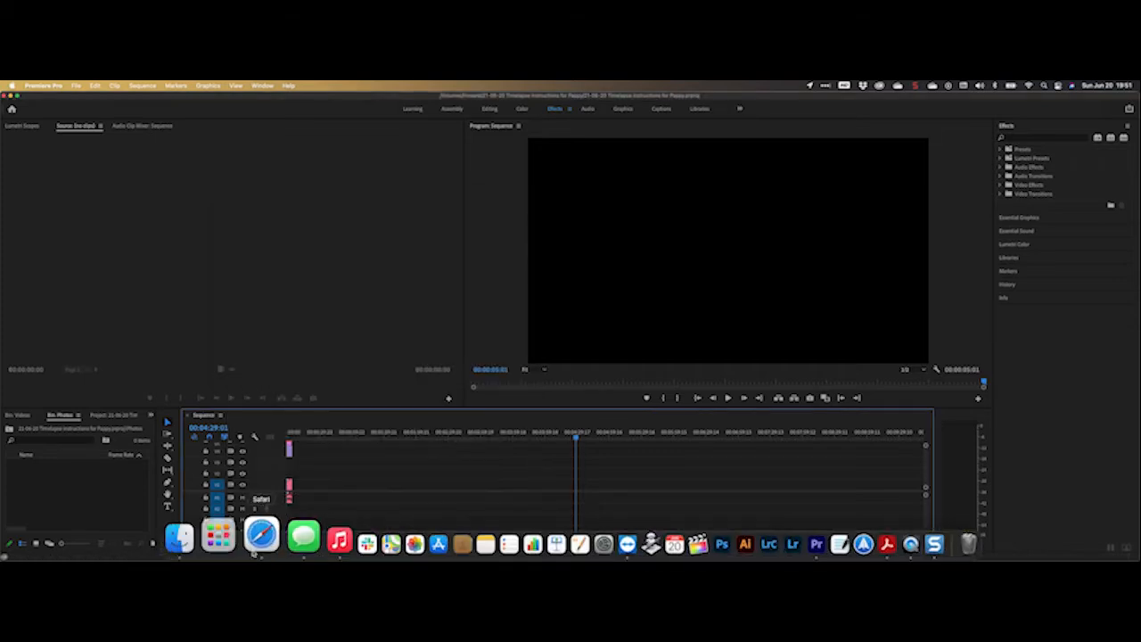
pyautogui.click(207, 537)
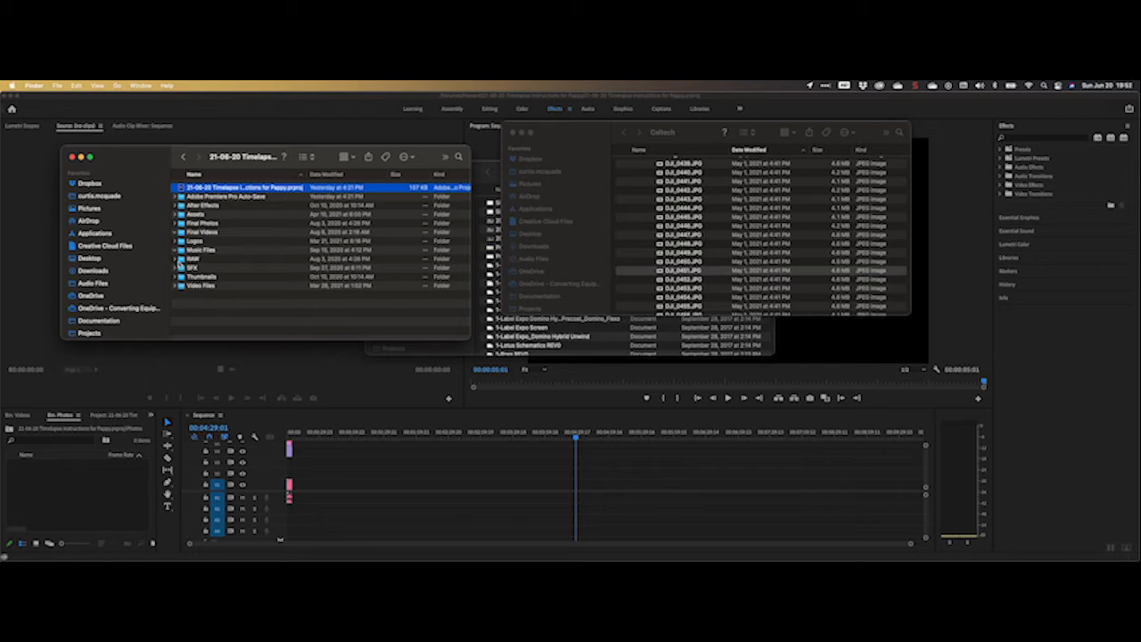
pyautogui.click(175, 287)
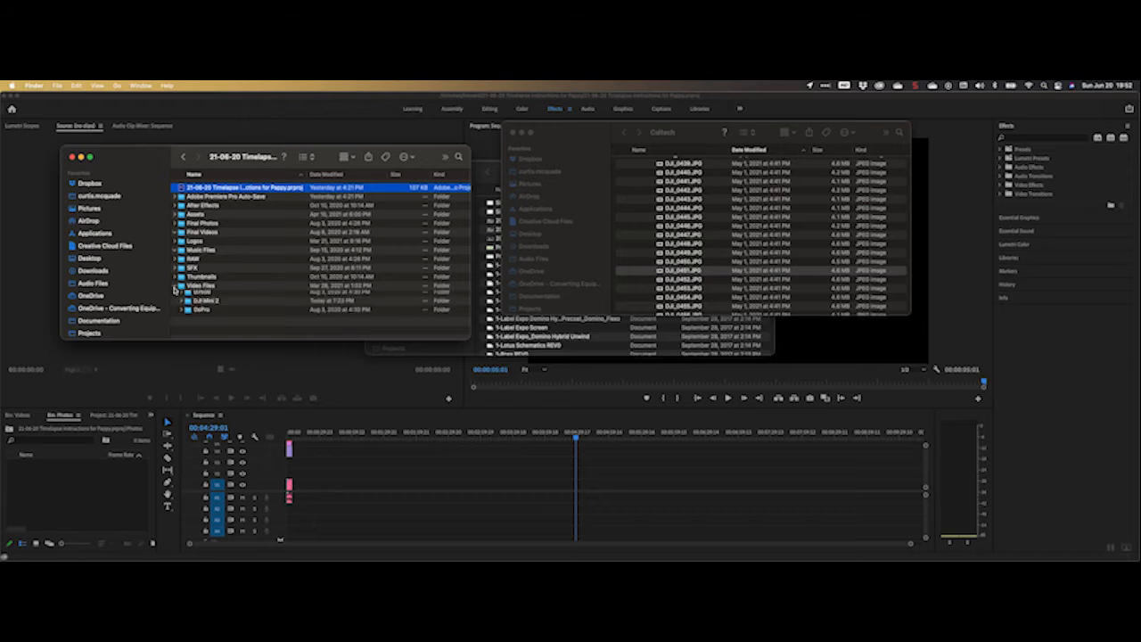
pyautogui.click(182, 303)
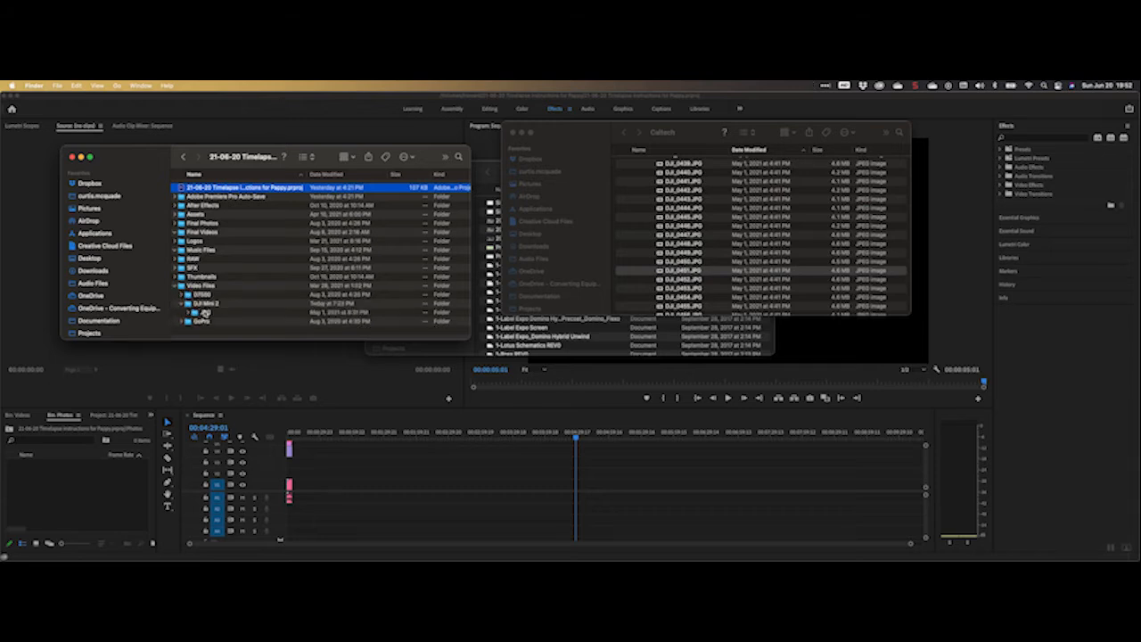
pyautogui.click(205, 313)
pyautogui.moveTo(206, 313); pyautogui.dragTo(78, 489)
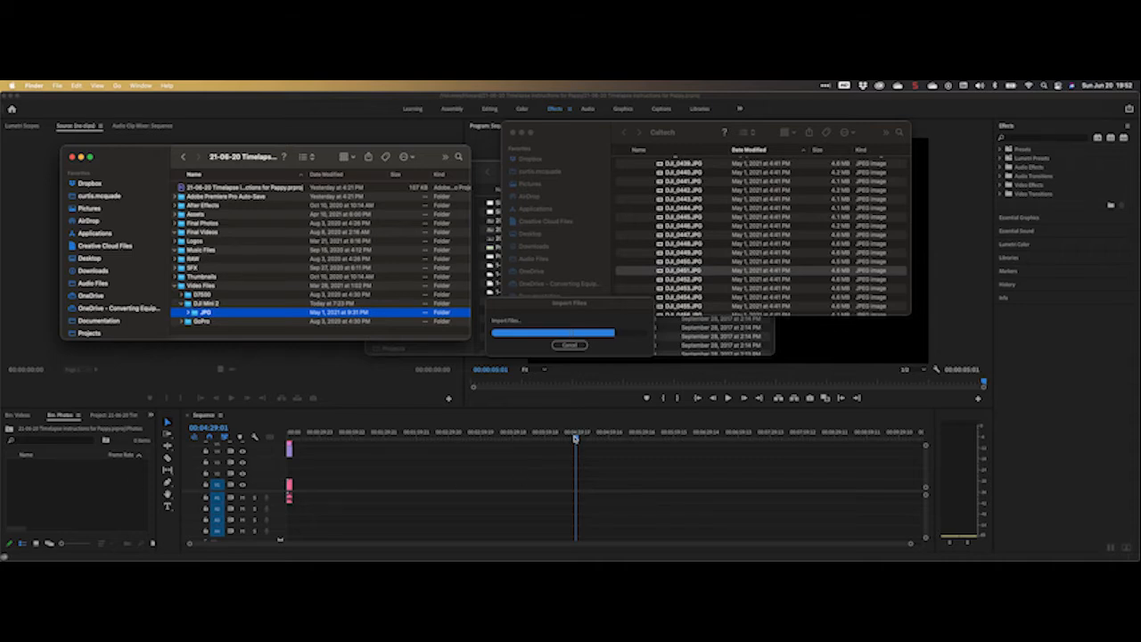
# Move the playhead to the start of the sequence and briefly play the opening.
pyautogui.click(575, 439)
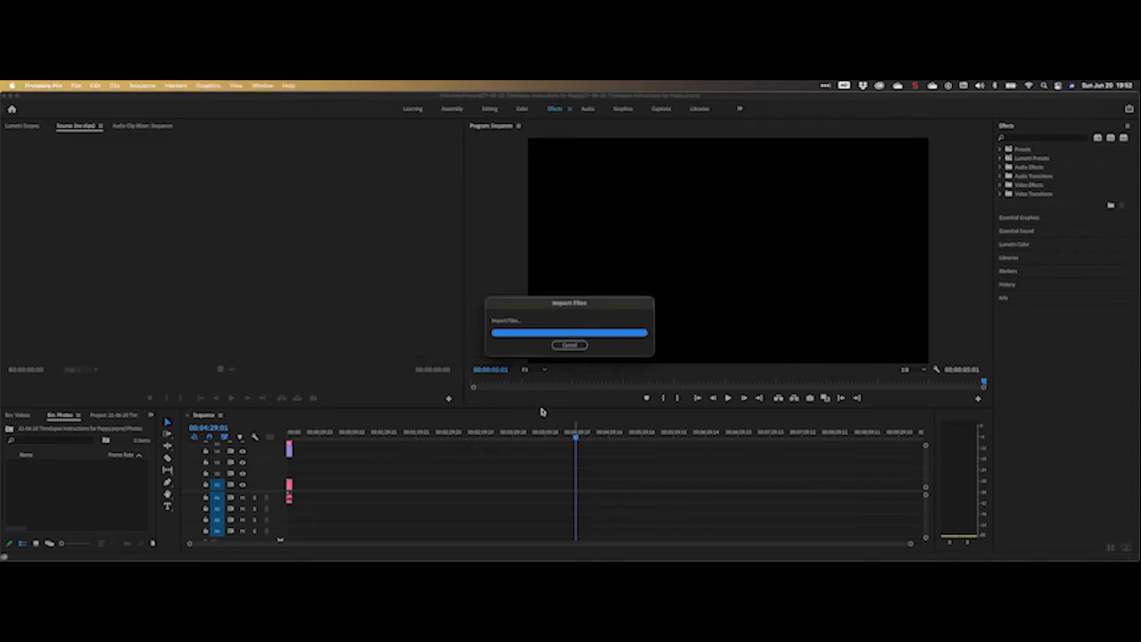
pyautogui.moveTo(576, 439); pyautogui.dragTo(250, 453)
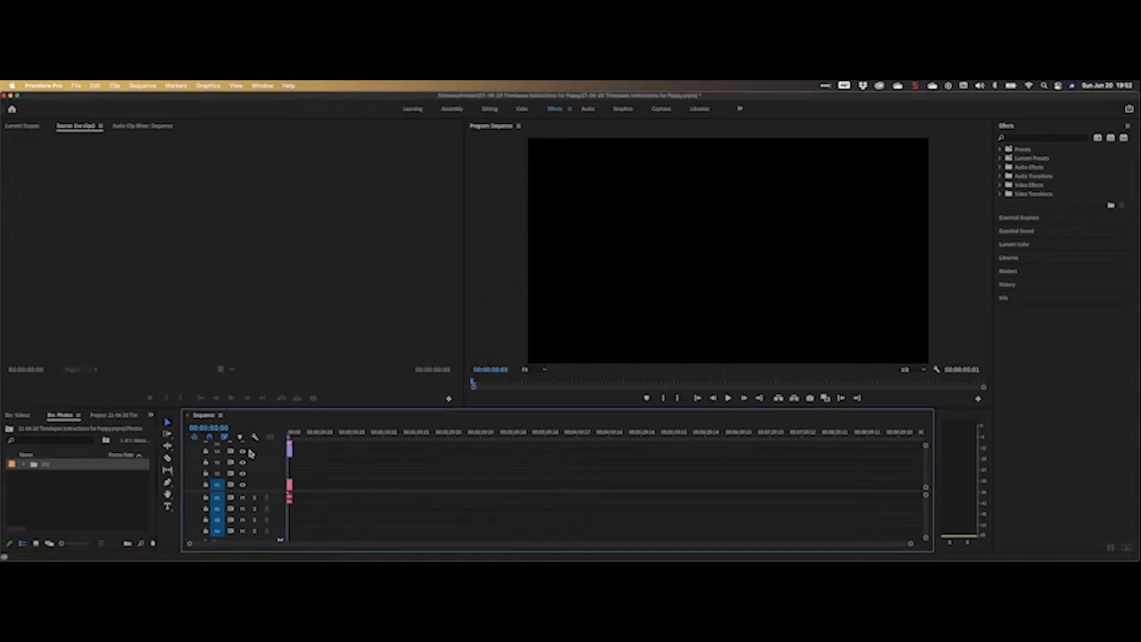
pyautogui.press('space')
pyautogui.press('space')
# Open the imported JPG bin from the Photos bin to list its photos.
pyautogui.click(23, 464)
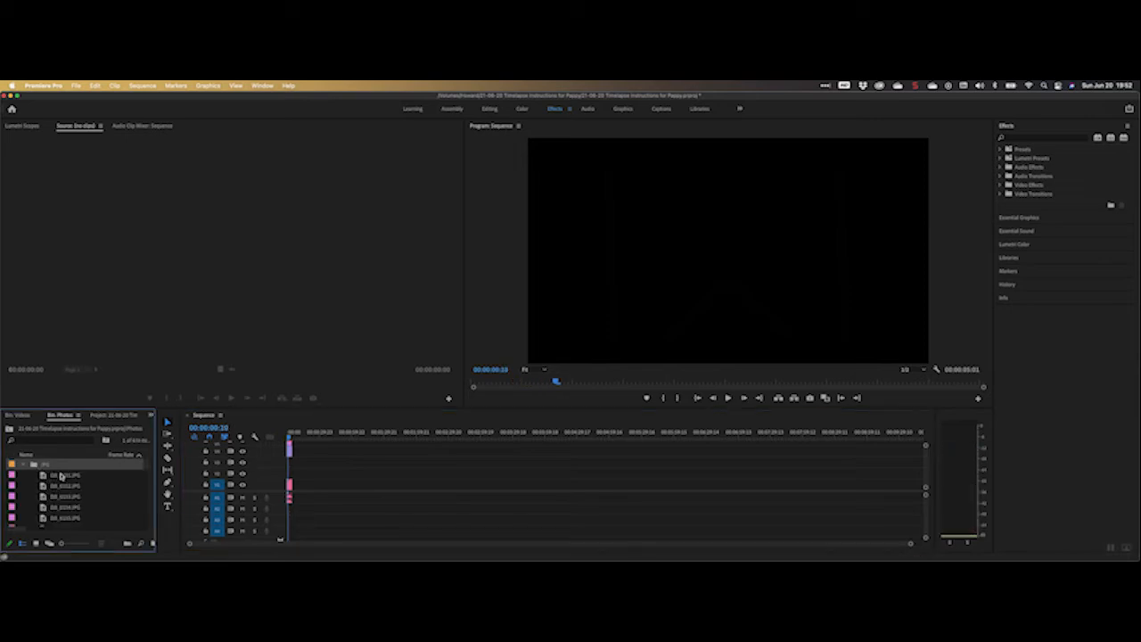
pyautogui.click(64, 477)
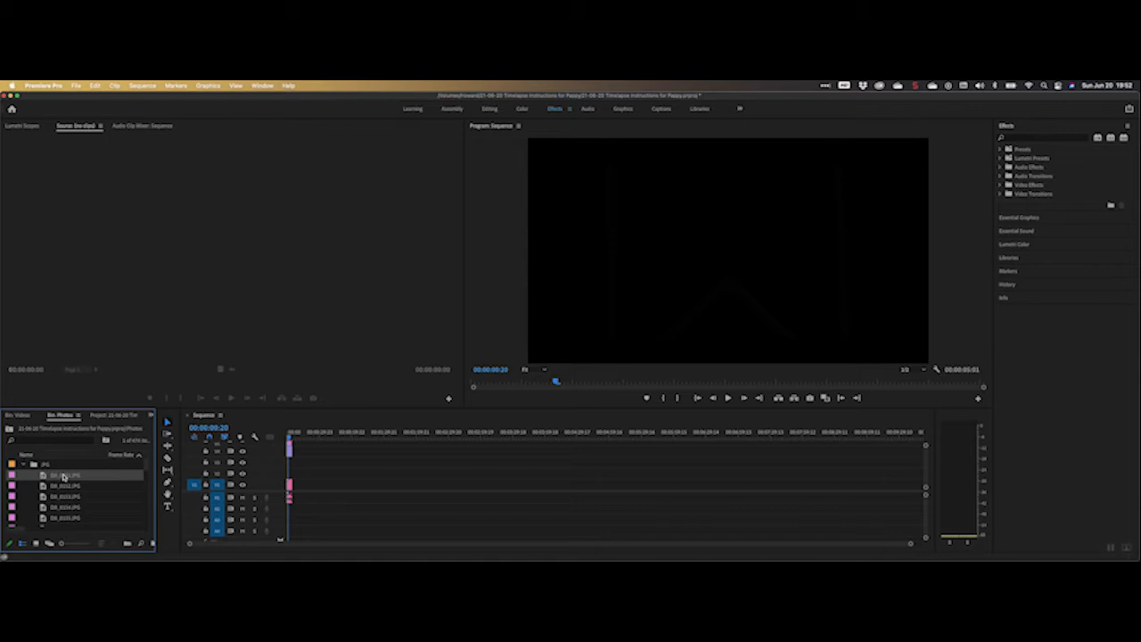
pyautogui.press('super+a')
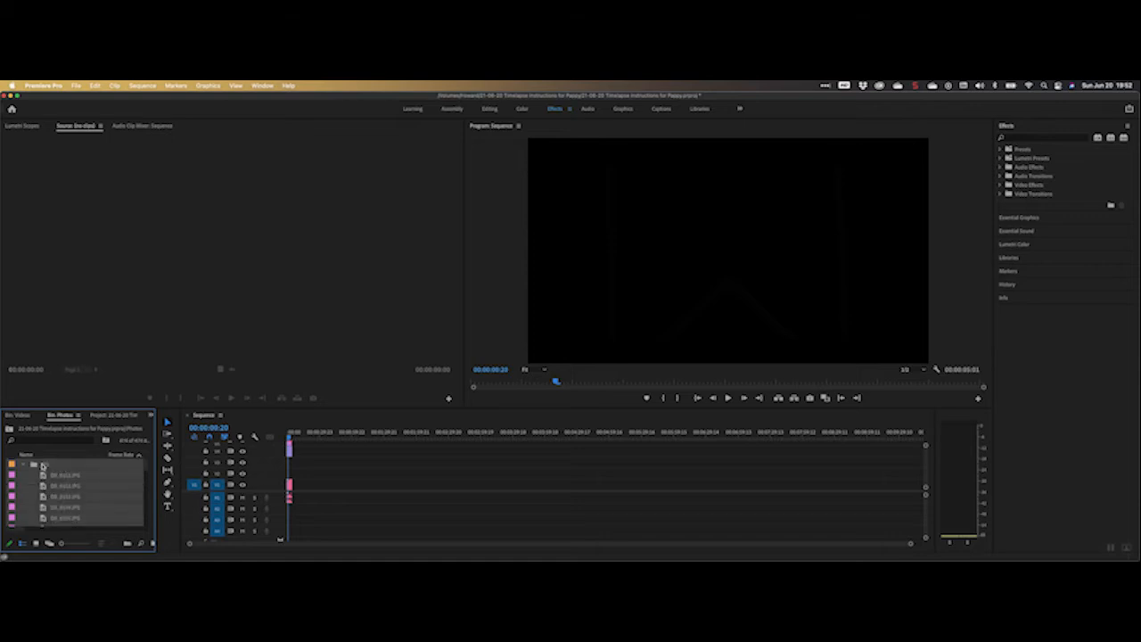
pyautogui.click(42, 465)
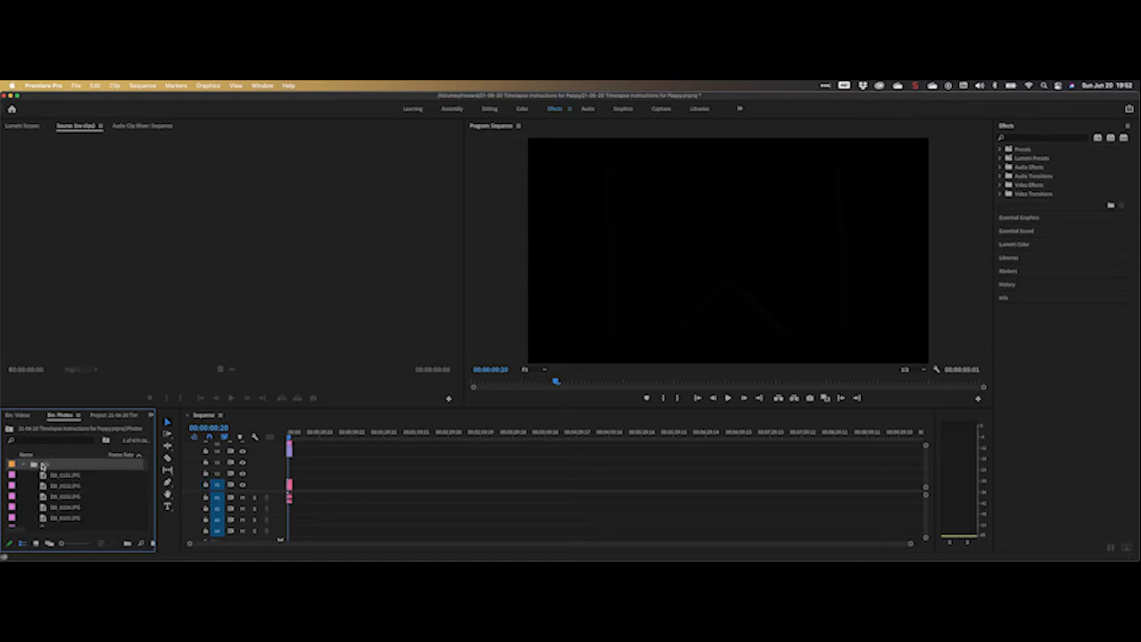
pyautogui.click(42, 465)
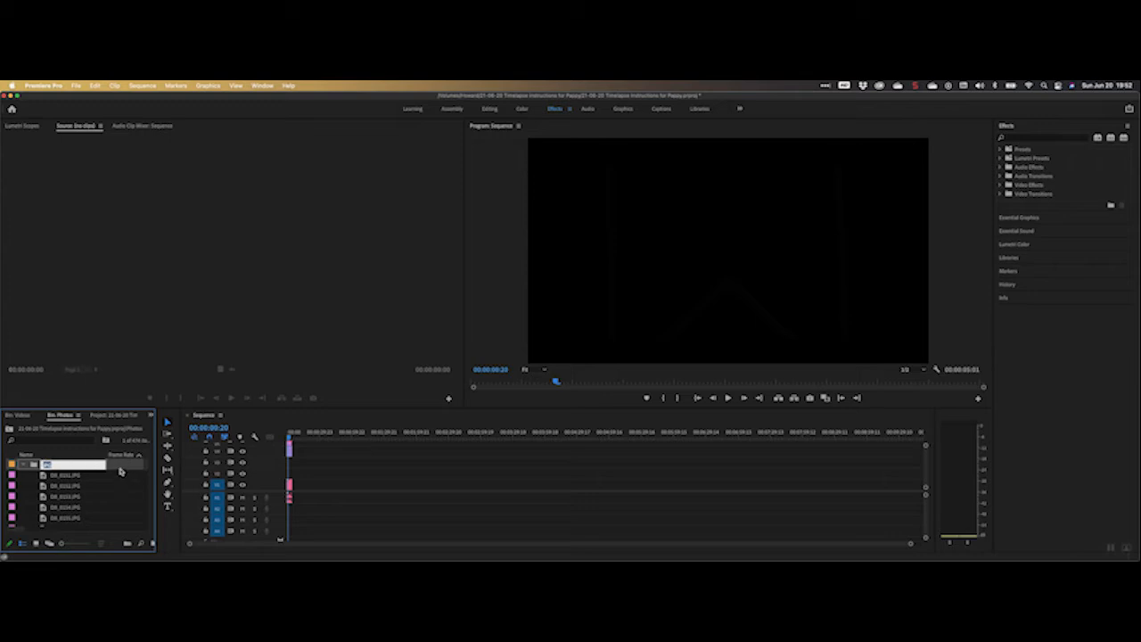
pyautogui.doubleClick(121, 471)
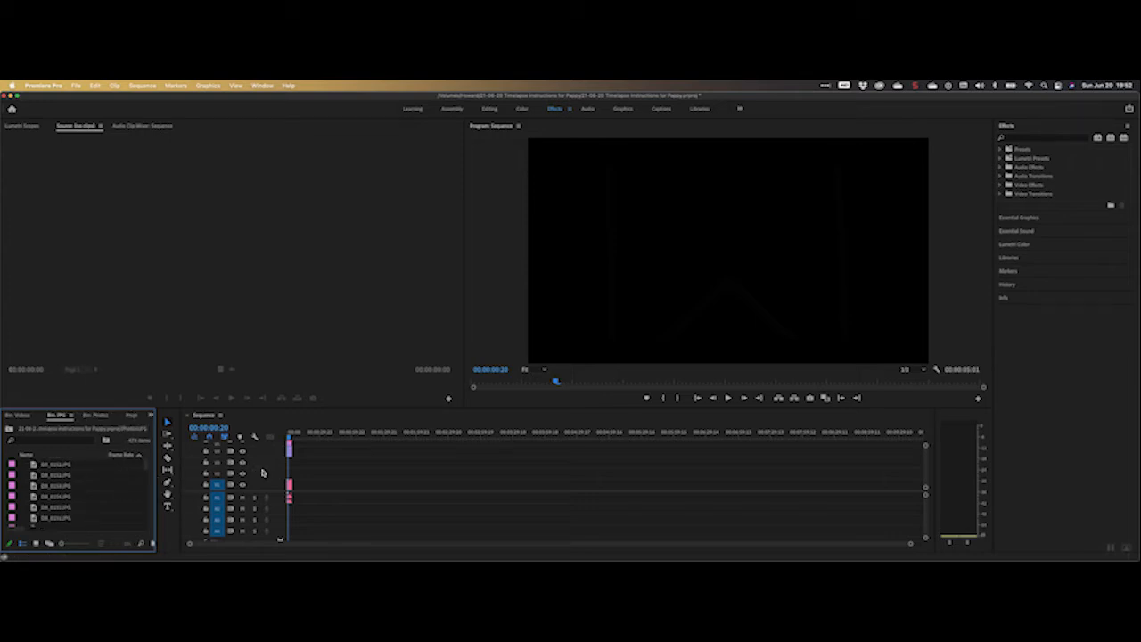
# Move the playhead to the end of the intro at 00:00:05:01 and place all the JPG bin's photos on the timeline after it.
pyautogui.click(859, 397)
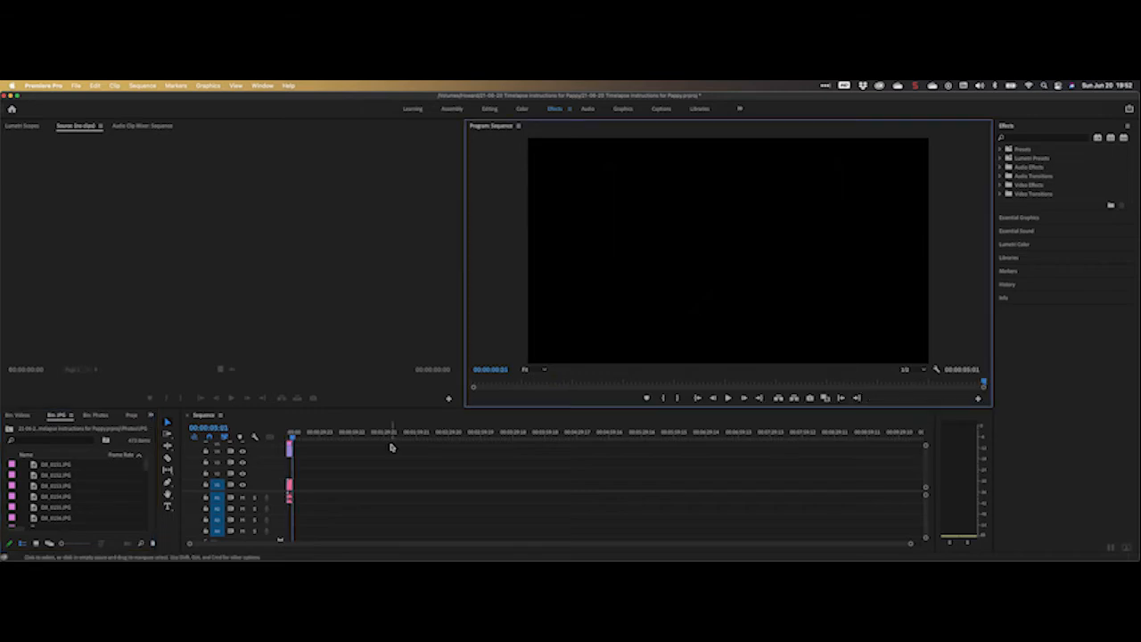
pyautogui.click(71, 467)
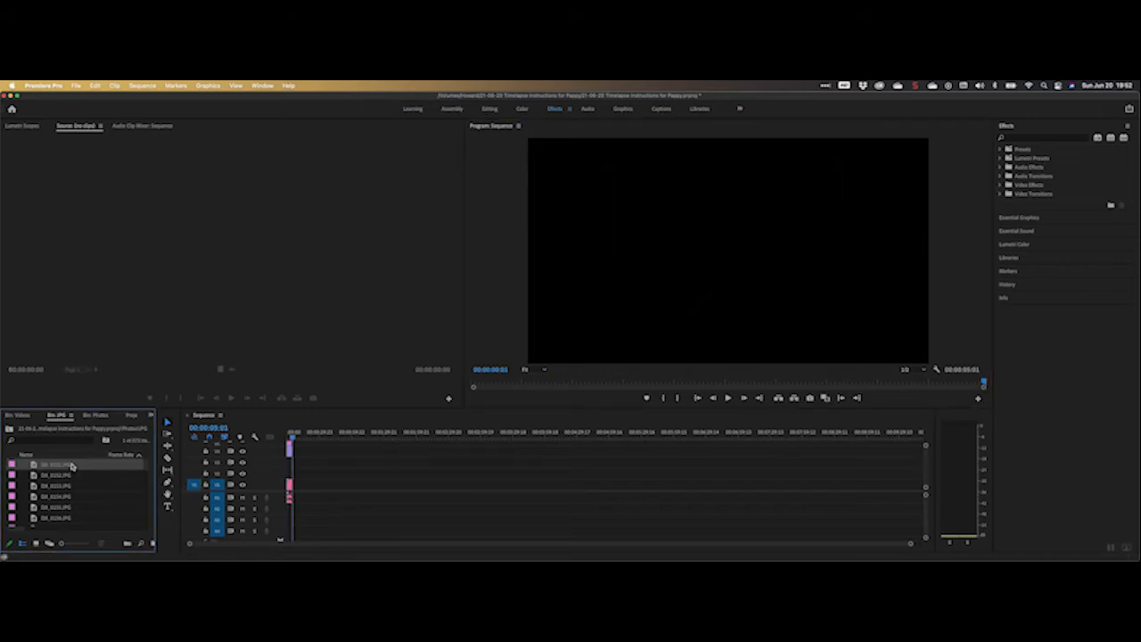
pyautogui.press('super+a')
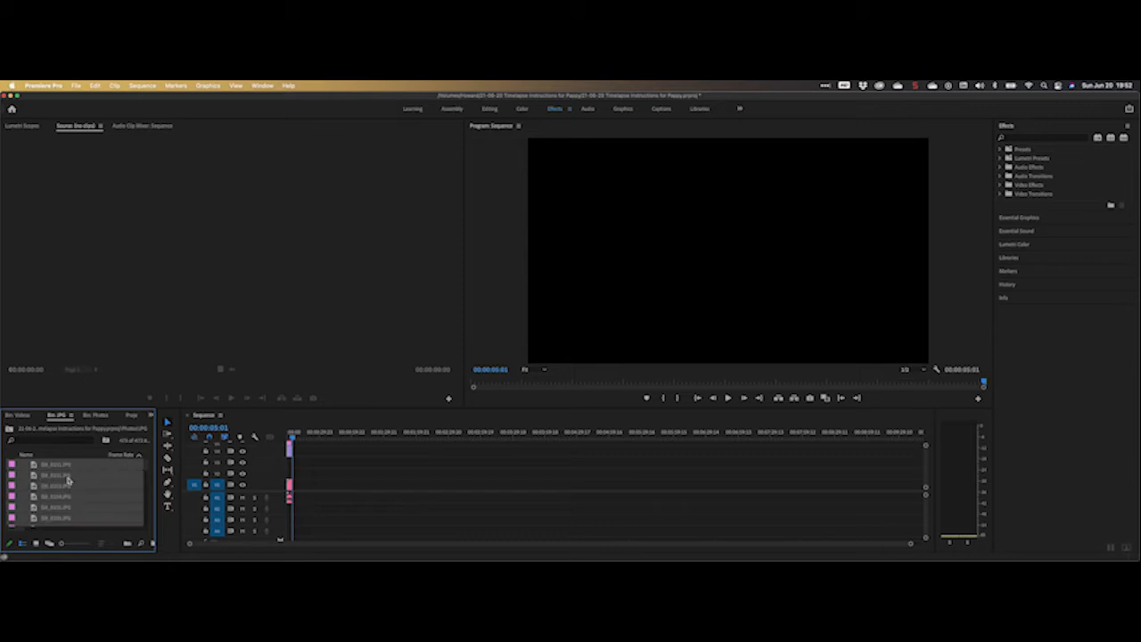
pyautogui.moveTo(81, 480); pyautogui.dragTo(315, 488)
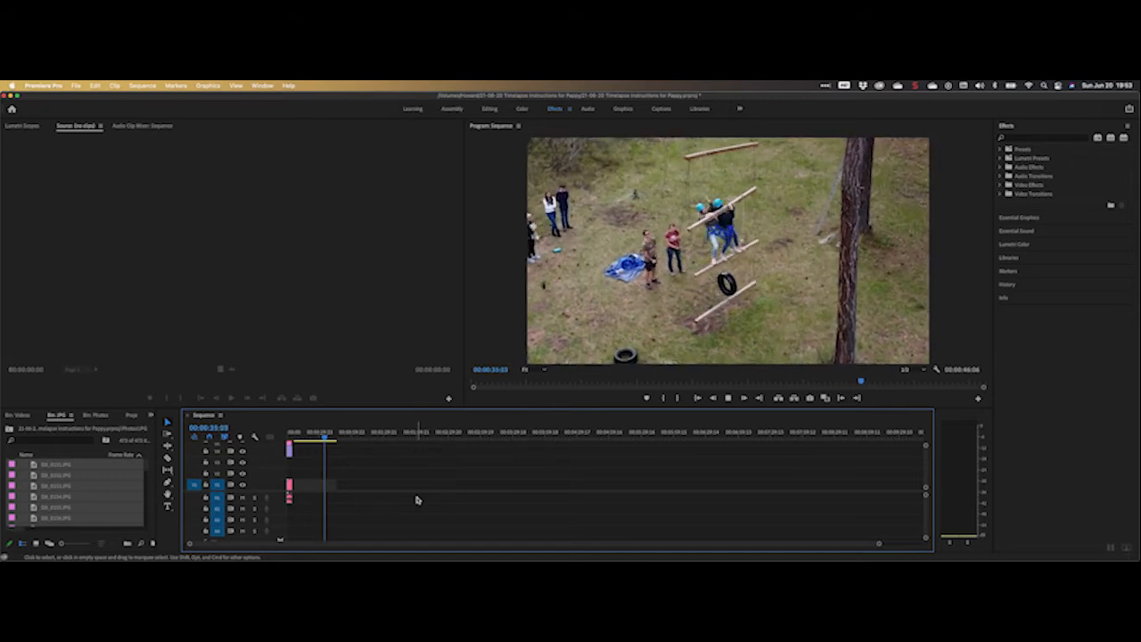
pyautogui.press('space')
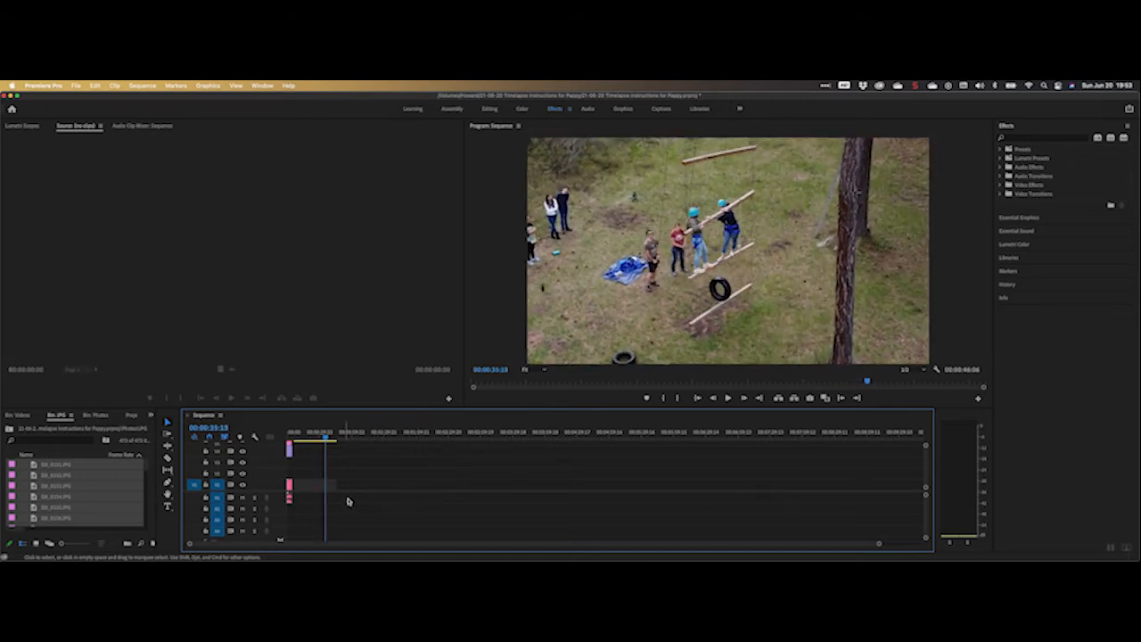
# Step frame by frame through the timelapse photos to the camera-angle change at 00:00:34:03 and inspect the individual clips there.
pyautogui.moveTo(854, 551)
pyautogui.moveTo(879, 546); pyautogui.dragTo(639, 546)
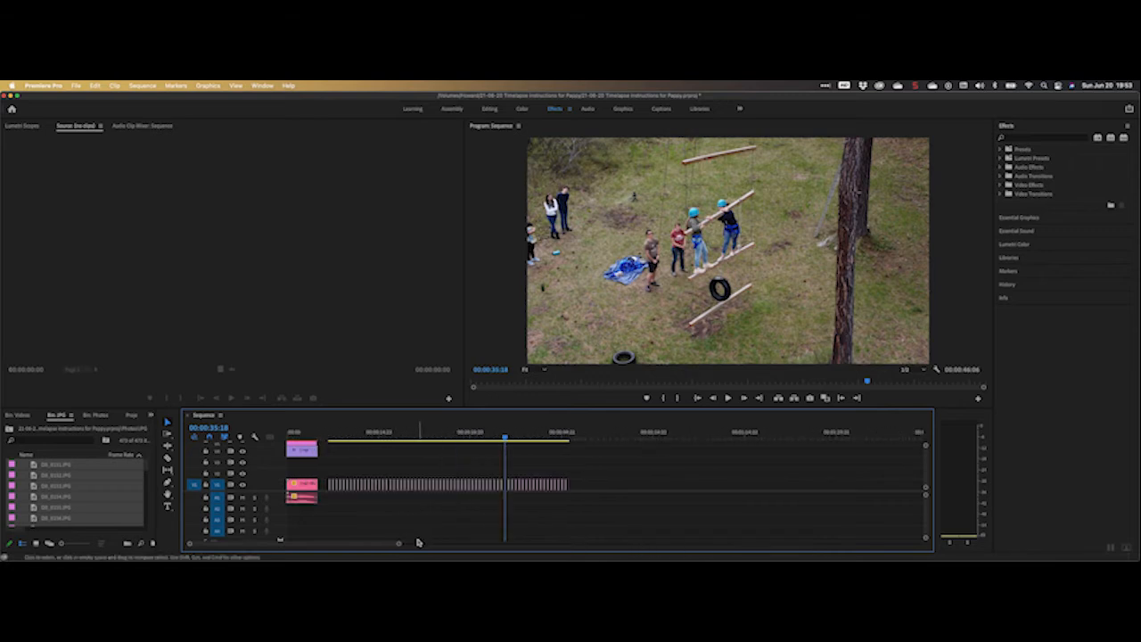
pyautogui.moveTo(399, 545); pyautogui.dragTo(348, 542)
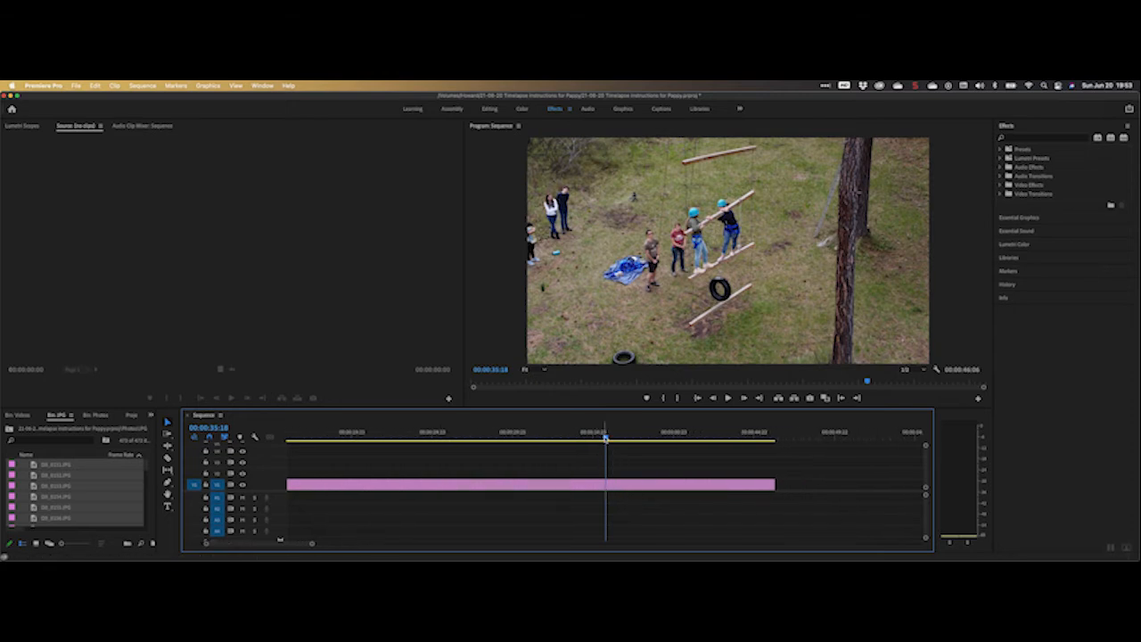
pyautogui.moveTo(606, 437); pyautogui.dragTo(546, 439)
pyautogui.press('Right')
pyautogui.press('Right')
pyautogui.press('Right')
pyautogui.press('Right')
pyautogui.press('Right')
pyautogui.press('Right')
pyautogui.press('Right')
pyautogui.press('Right')
pyautogui.press('Right')
pyautogui.press('Right')
pyautogui.press('Right')
pyautogui.press('Right')
pyautogui.press('Right')
pyautogui.press('Right')
pyautogui.press('Right')
pyautogui.press('Right')
pyautogui.press('Right')
pyautogui.press('Right')
pyautogui.press('Right')
pyautogui.press('Right')
pyautogui.press('Right')
pyautogui.press('Right')
pyautogui.press('Right')
pyautogui.press('Right')
pyautogui.press('Right')
pyautogui.press('Right')
pyautogui.press('Right')
pyautogui.press('Right')
pyautogui.press('Right')
pyautogui.press('Right')
pyautogui.press('Right')
pyautogui.press('Right')
pyautogui.press('Right')
pyautogui.press('Right')
pyautogui.press('Right')
pyautogui.press('Right')
pyautogui.press('Right')
pyautogui.press('Right')
pyautogui.press('Right')
pyautogui.press('Right')
pyautogui.press('Right')
pyautogui.press('Right')
pyautogui.press('Right')
pyautogui.press('Right')
pyautogui.press('Right')
pyautogui.press('Right')
pyautogui.press('Right')
pyautogui.press('Right')
pyautogui.press('Right')
pyautogui.press('Right')
pyautogui.press('Right')
pyautogui.press('Right')
pyautogui.press('Right')
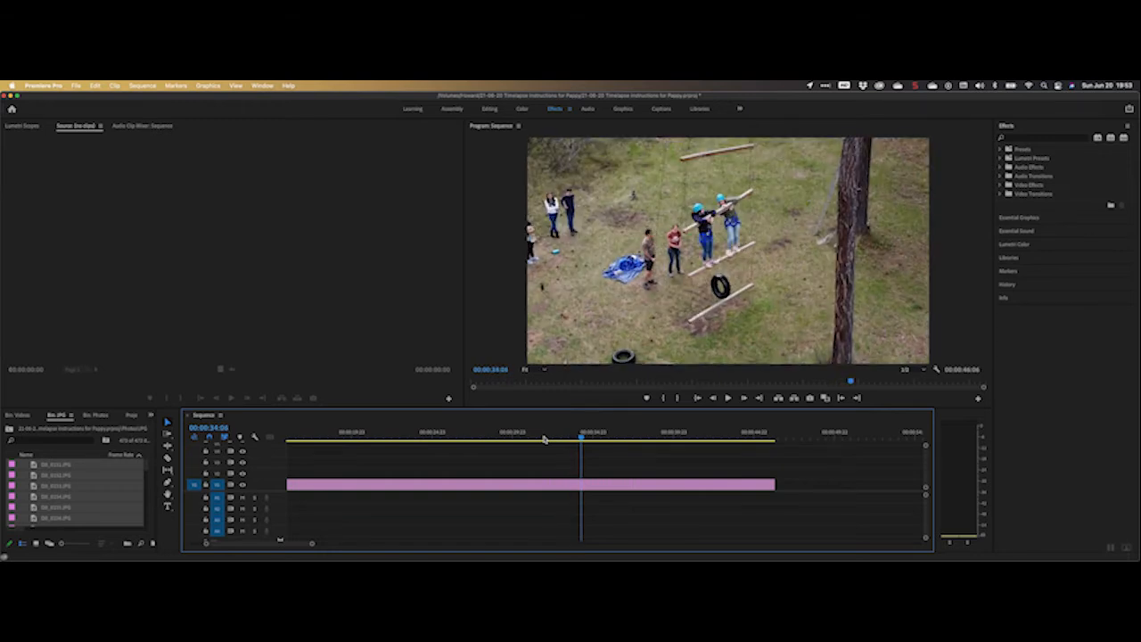
pyautogui.press('Left')
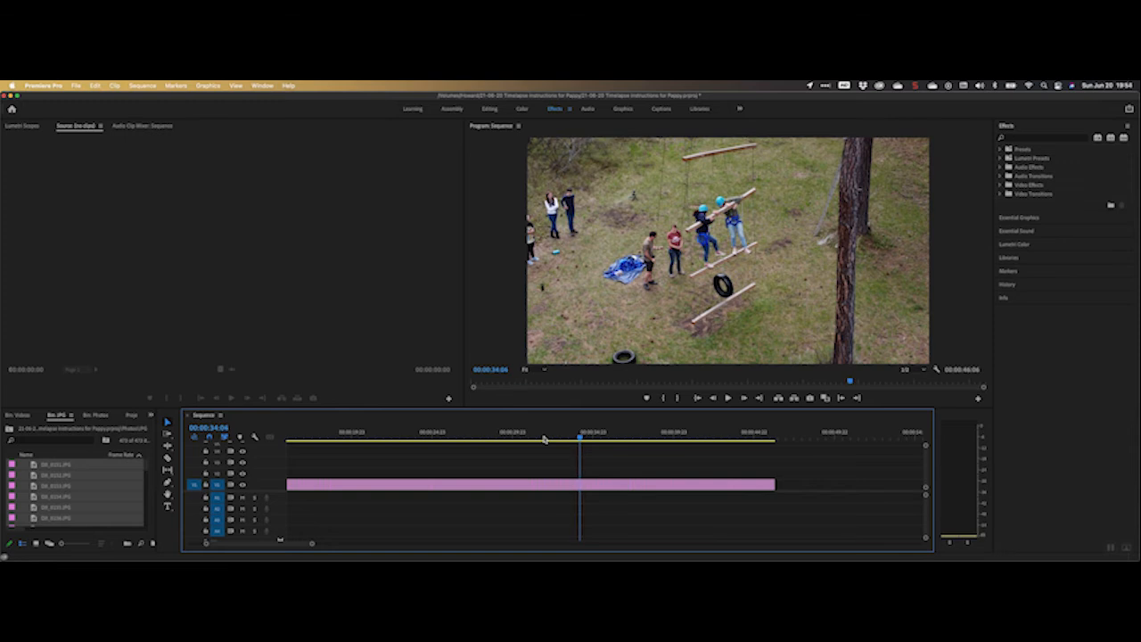
pyautogui.press('Left')
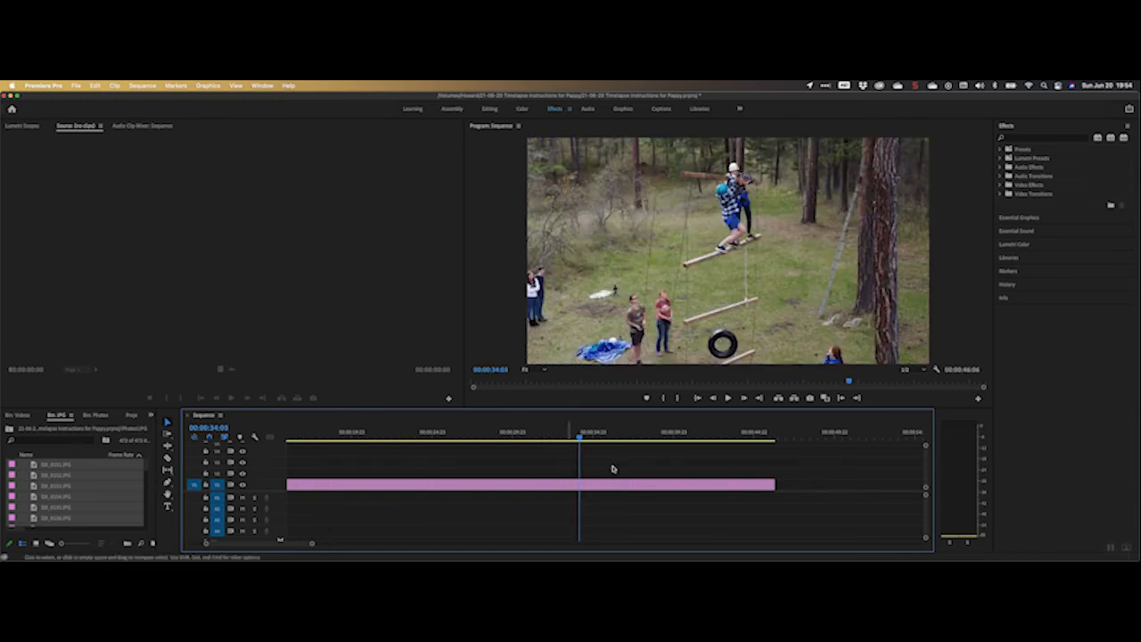
pyautogui.moveTo(311, 545); pyautogui.dragTo(270, 544)
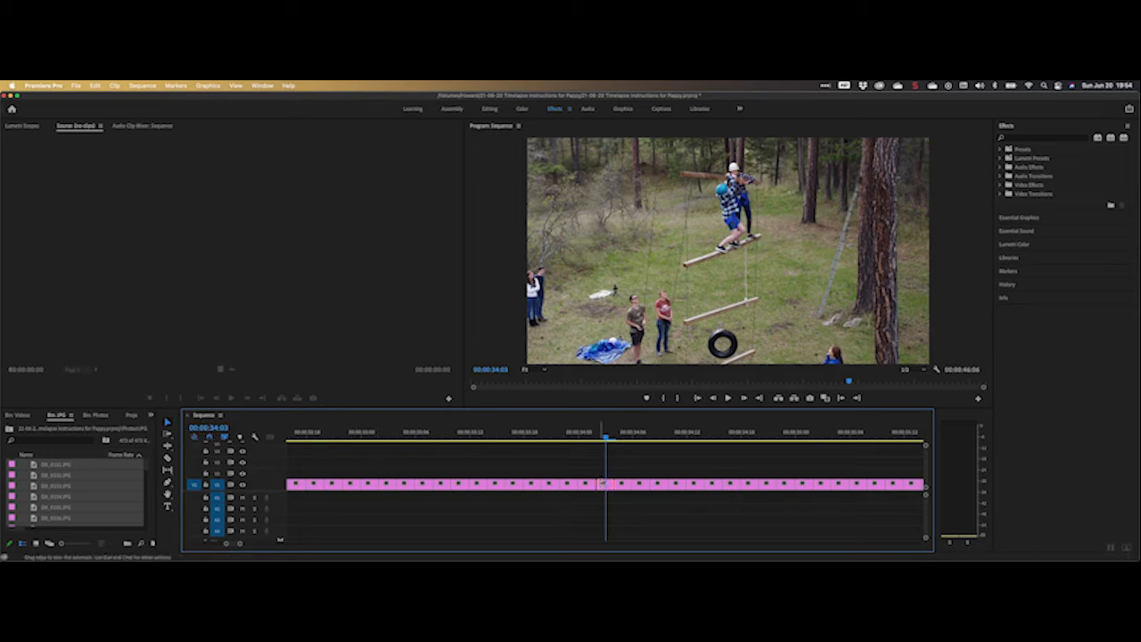
# Compare the photos around the camera-angle change and select the first clip of the new angle at 00:00:34:05.
pyautogui.moveTo(606, 439); pyautogui.dragTo(769, 439)
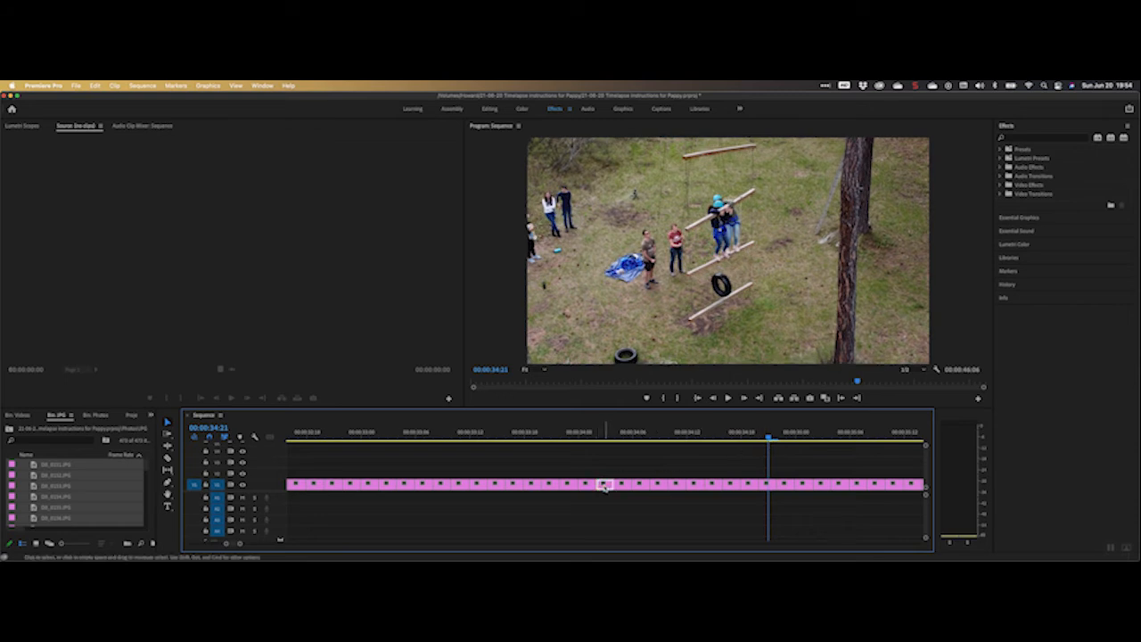
pyautogui.click(622, 439)
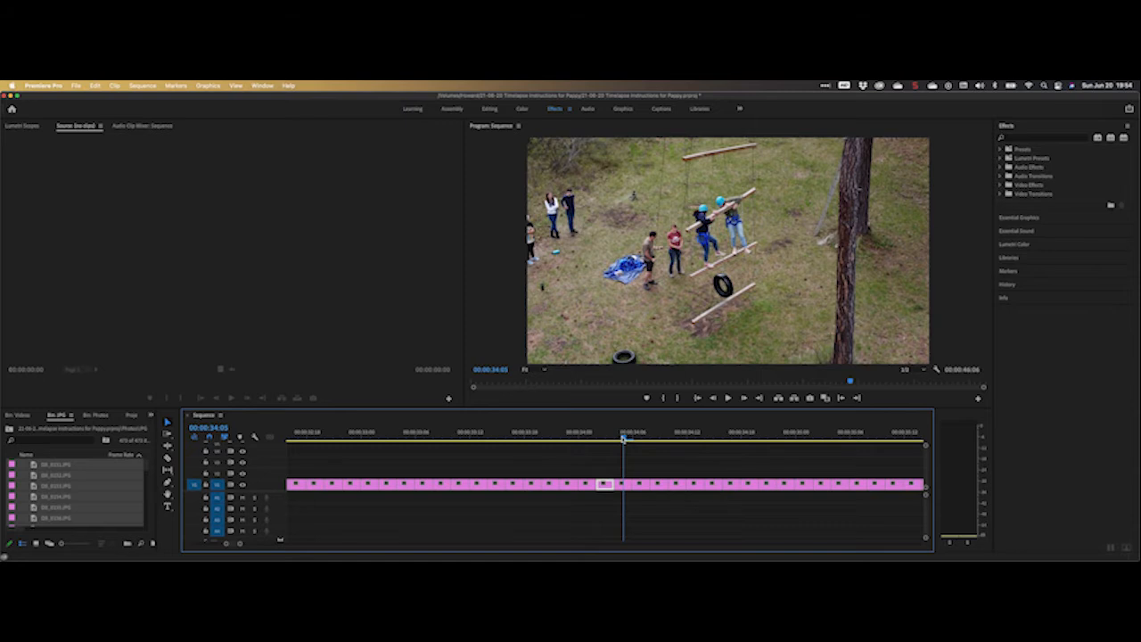
pyautogui.click(606, 437)
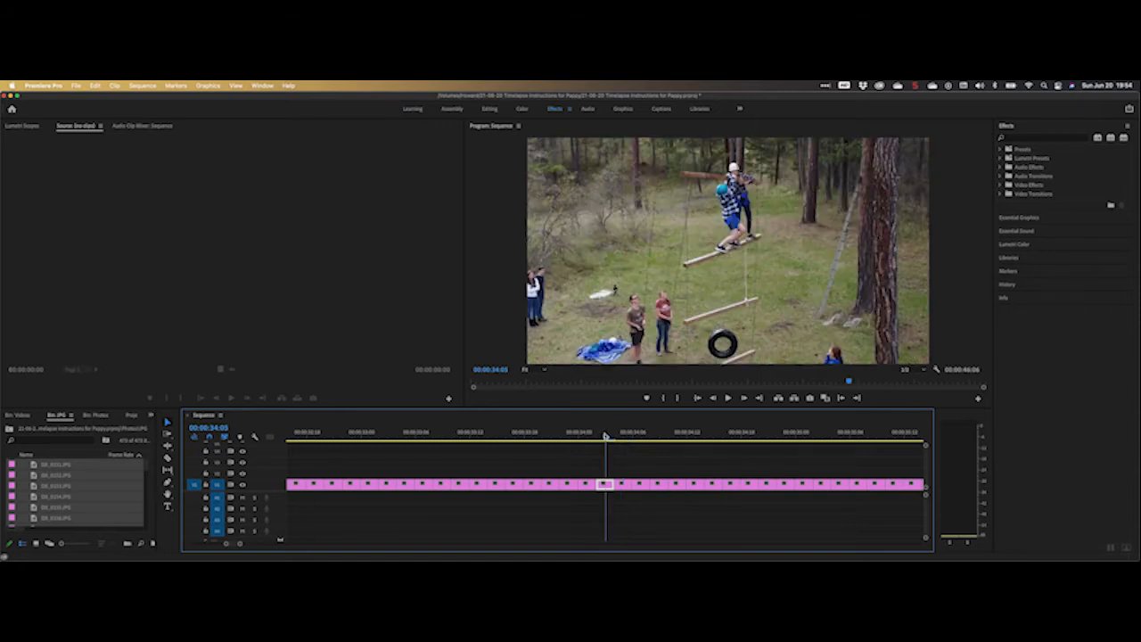
pyautogui.click(625, 437)
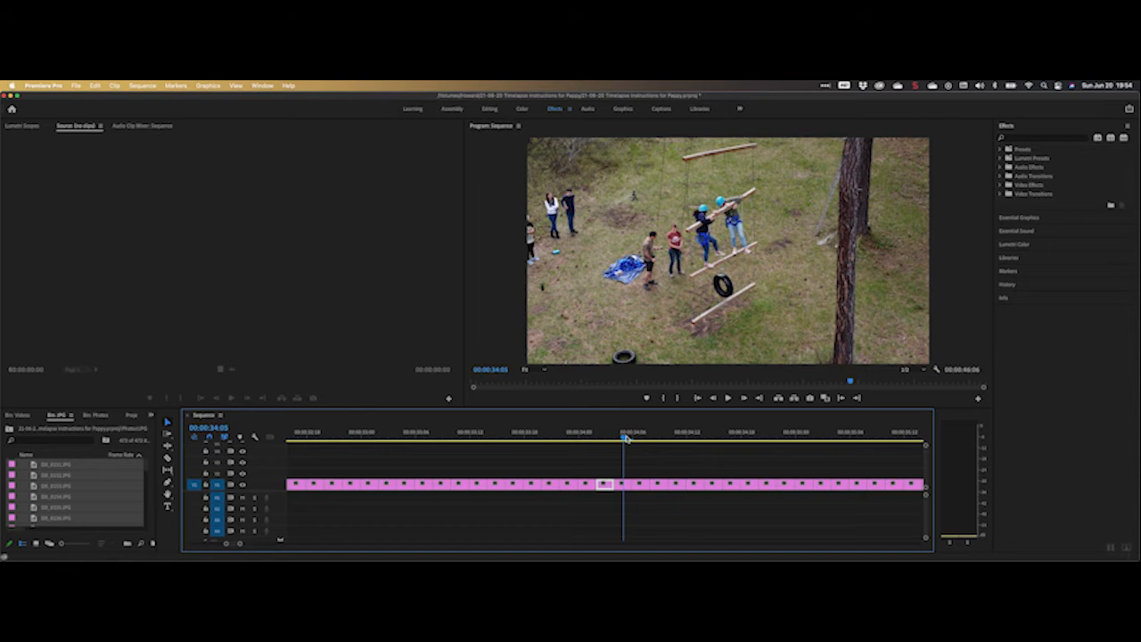
pyautogui.click(629, 486)
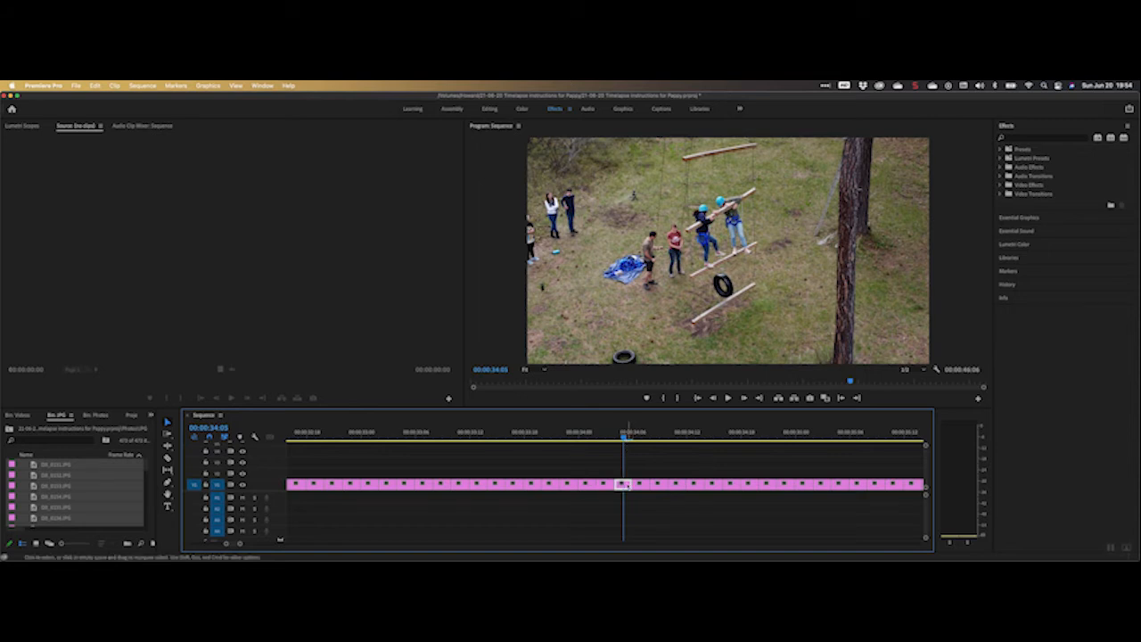
# Shift all clips from 00:00:34:05 onward about 6 frames later with Track Select Forward to open a gap at the angle change.
pyautogui.click(168, 435)
pyautogui.moveTo(622, 484); pyautogui.dragTo(683, 485)
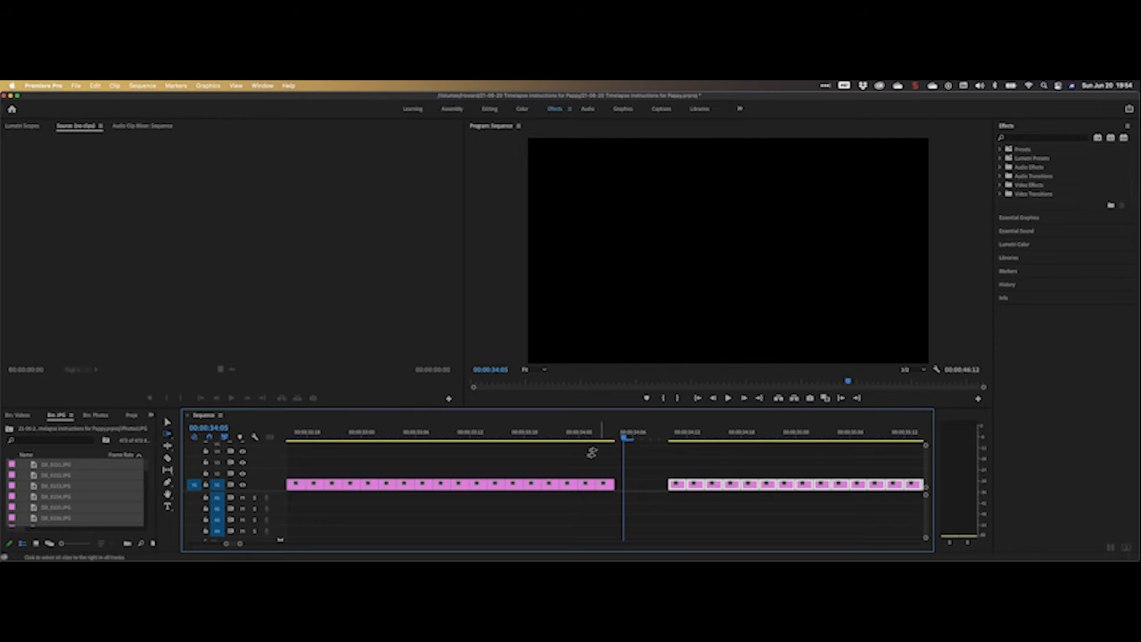
pyautogui.scroll(-10, 590, 453)
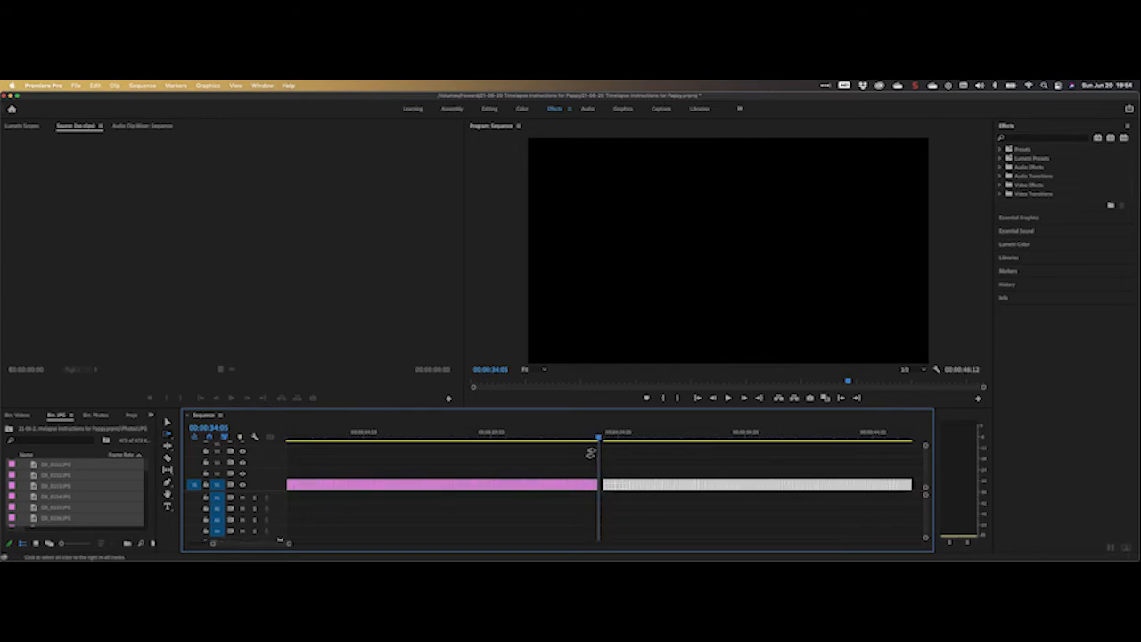
pyautogui.scroll(5, 590, 453)
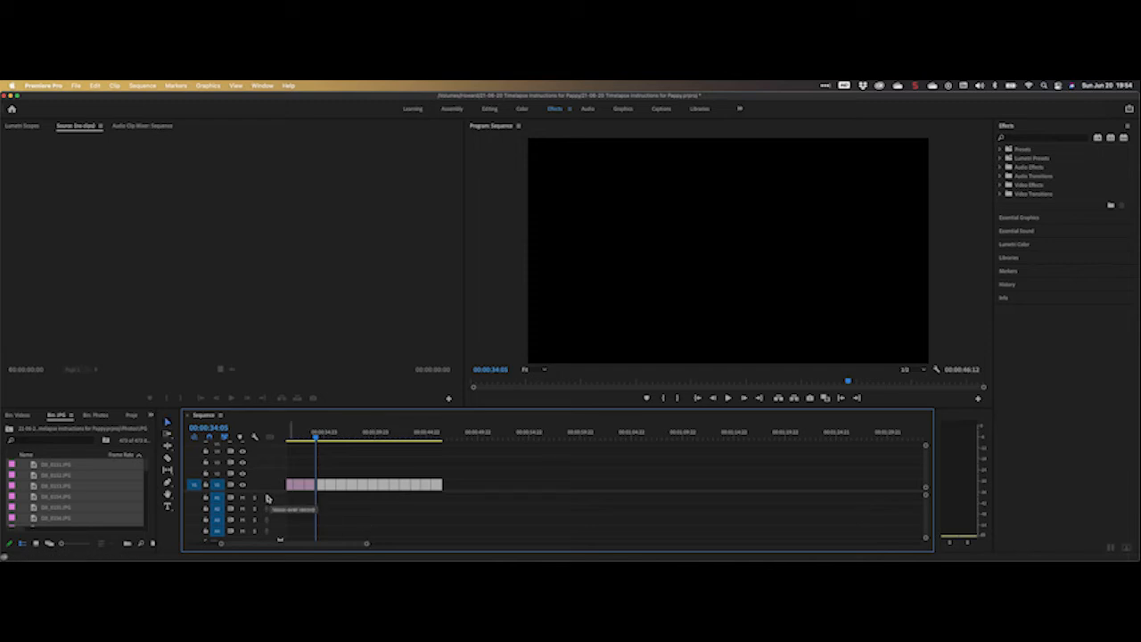
# Step through the photos before the gap to find where the picnic-table scene changes to the ropes course, around 00:00:26:16.
pyautogui.scroll(5, 387, 522)
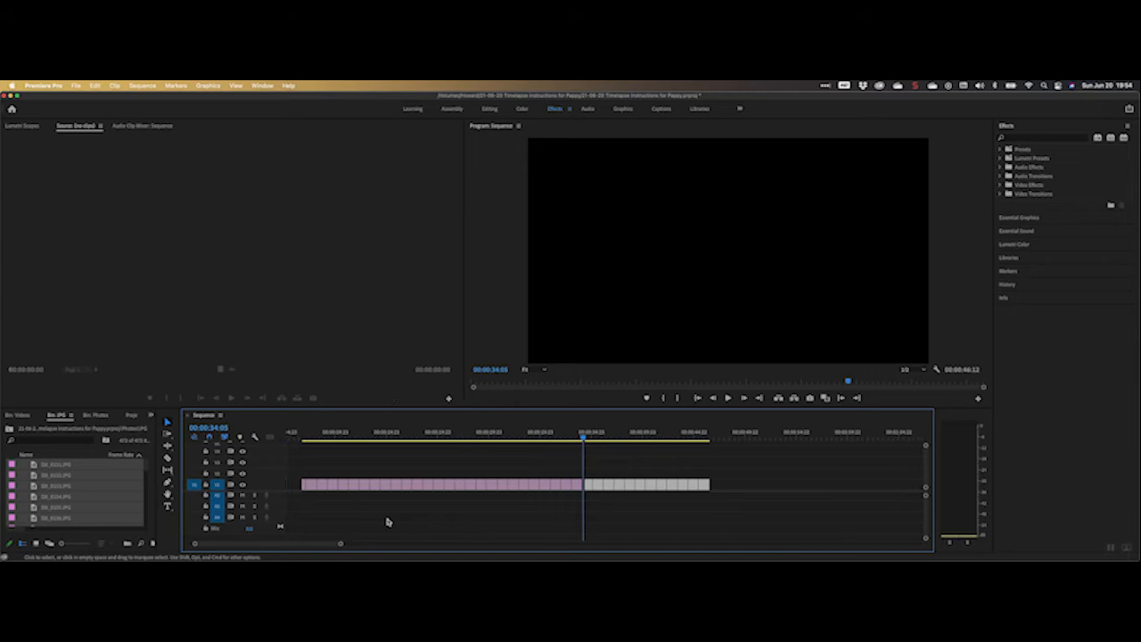
pyautogui.hscroll(-2, 387, 522)
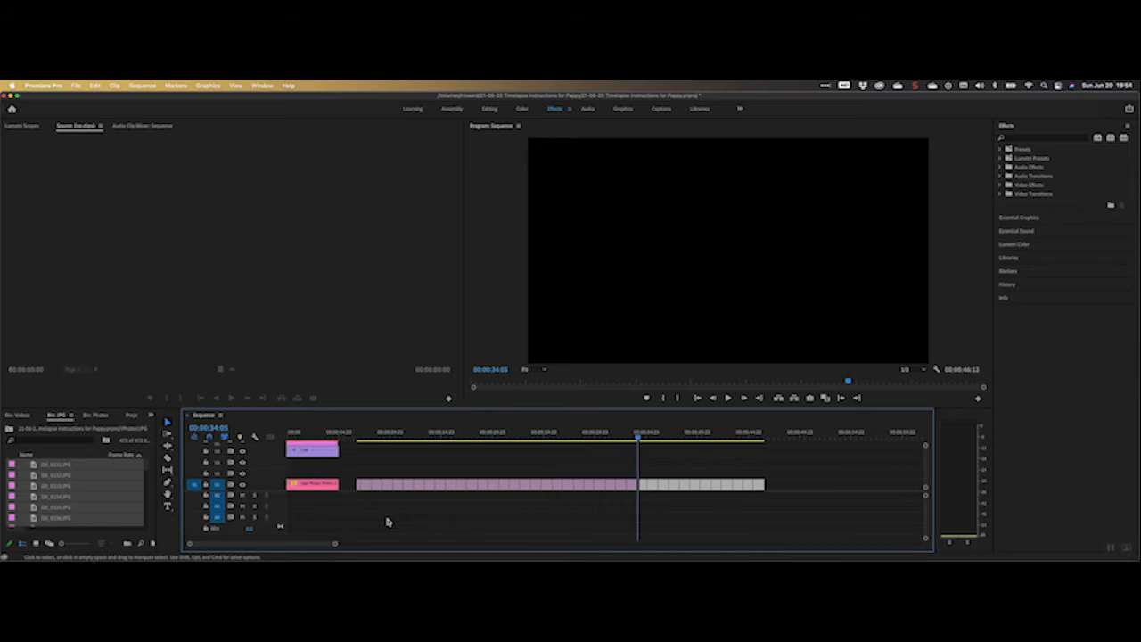
pyautogui.click(528, 437)
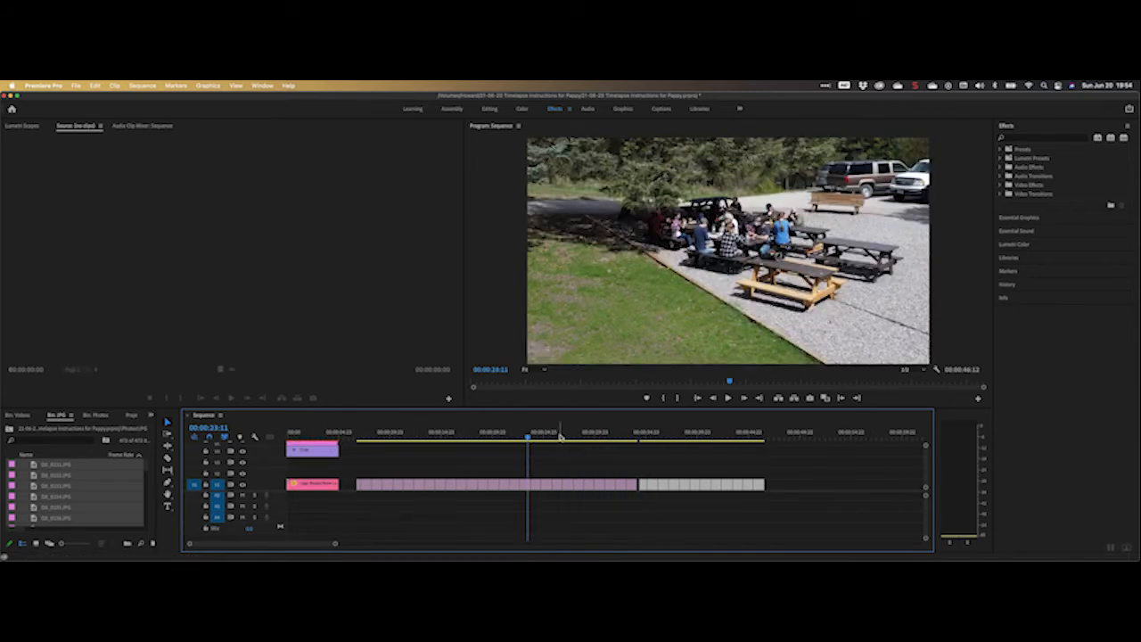
pyautogui.click(562, 436)
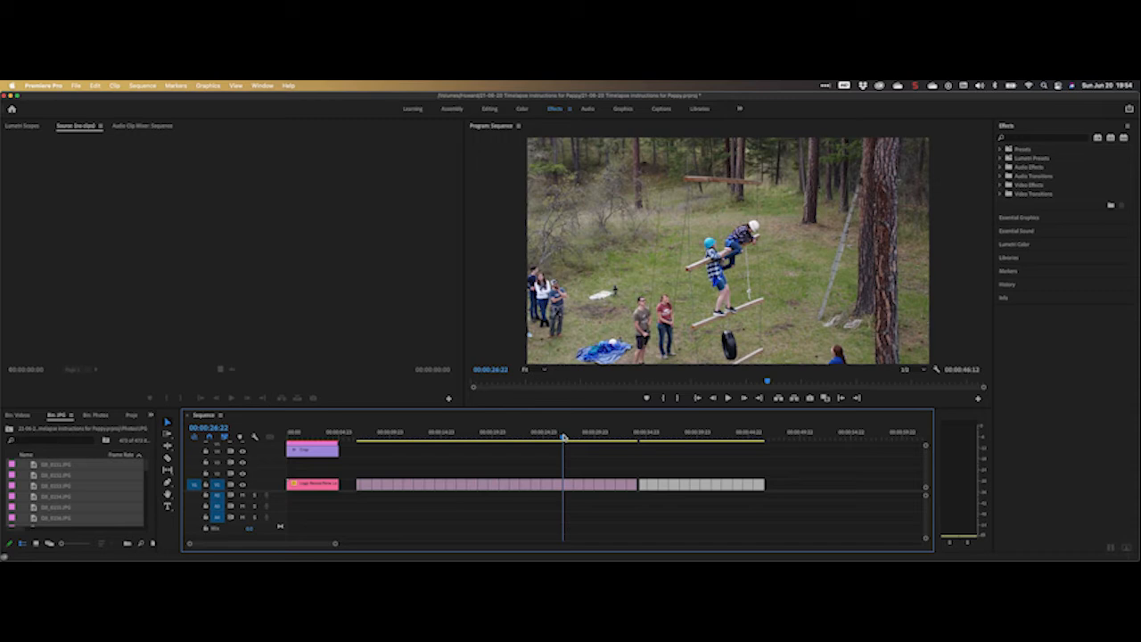
pyautogui.press('Left')
pyautogui.press('Left')
pyautogui.press('Left')
pyautogui.press('Left')
pyautogui.press('Left')
pyautogui.press('Left')
pyautogui.press('Left')
pyautogui.press('Left')
pyautogui.press('Left')
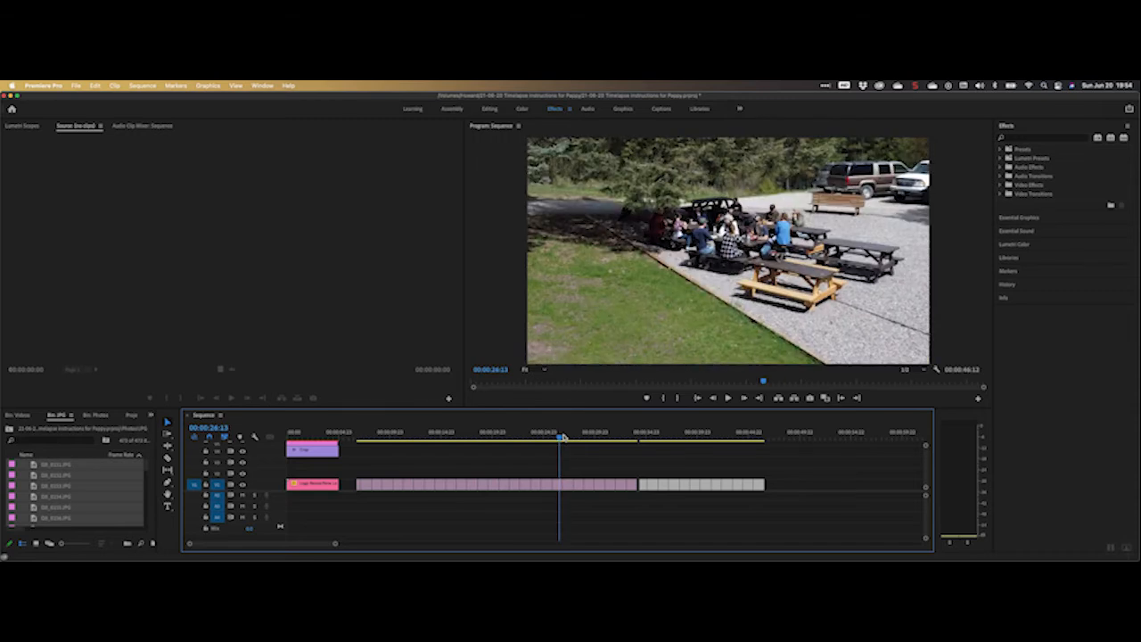
pyautogui.press('Right')
pyautogui.press('Right')
pyautogui.press('Right')
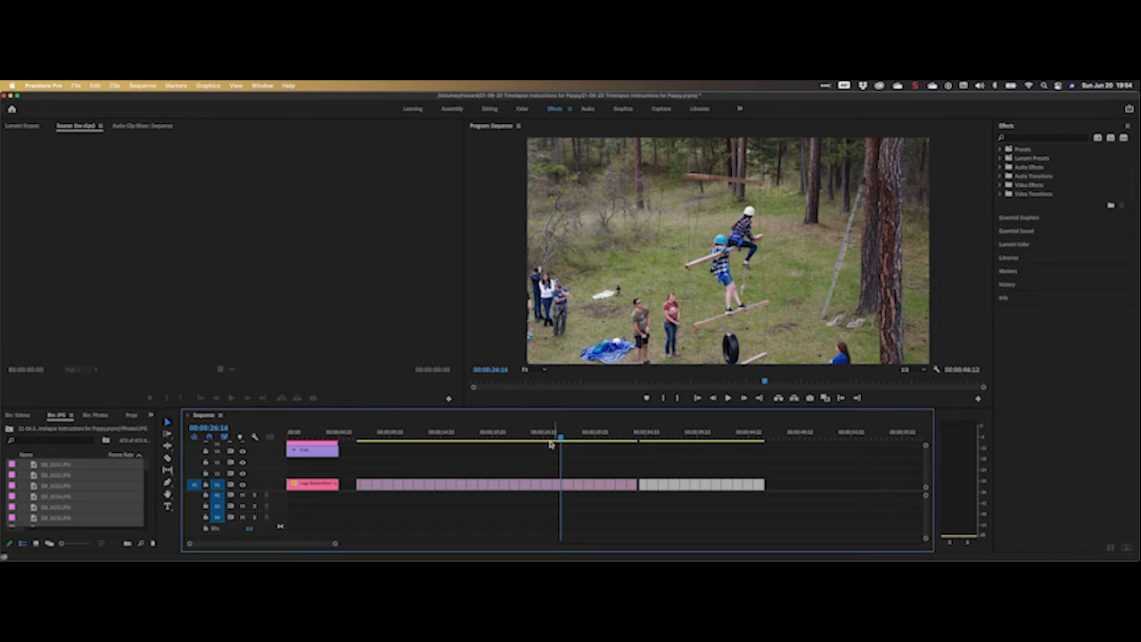
# Place the playhead at 00:00:26:17, on the first ropes-course photo after the picnic-table scene.
pyautogui.scroll(8, 533, 500)
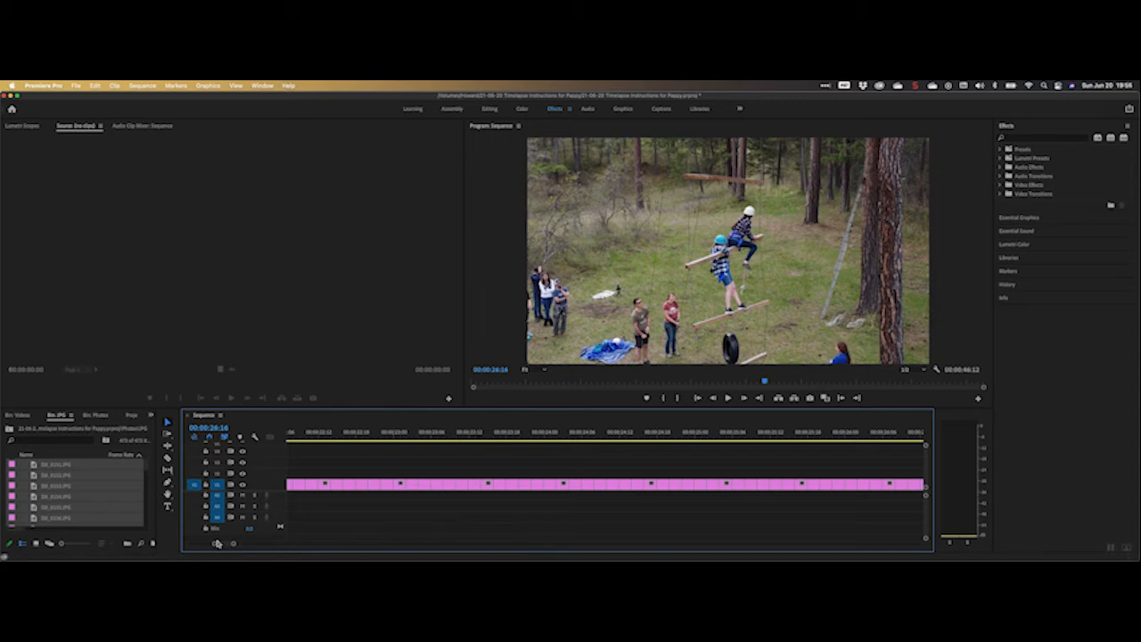
pyautogui.moveTo(221, 546); pyautogui.dragTo(224, 546)
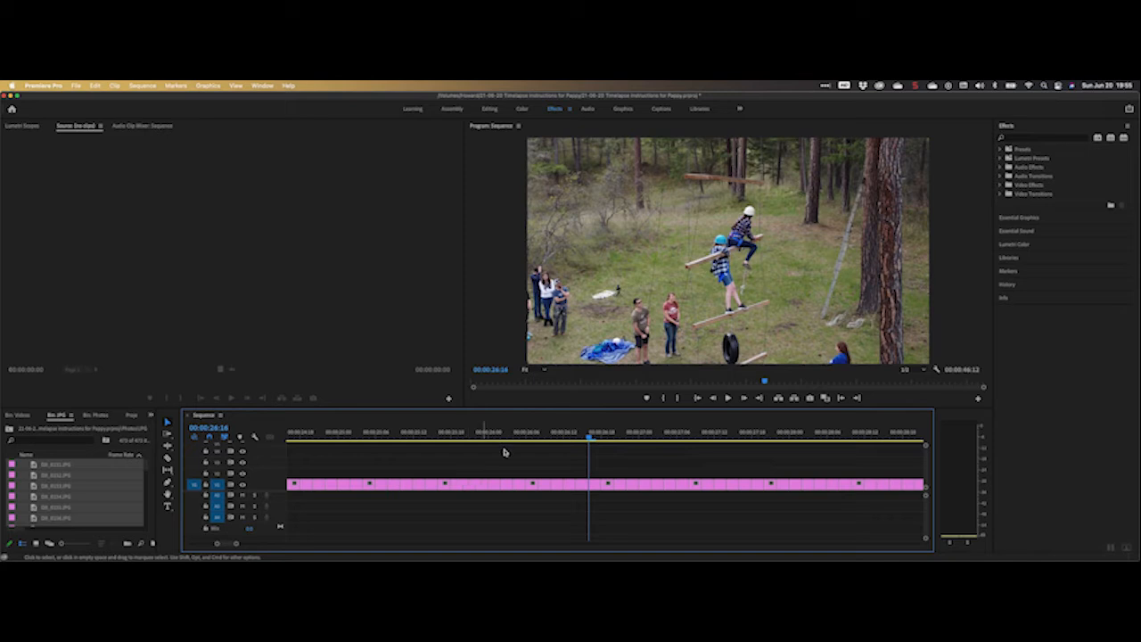
pyautogui.click(570, 434)
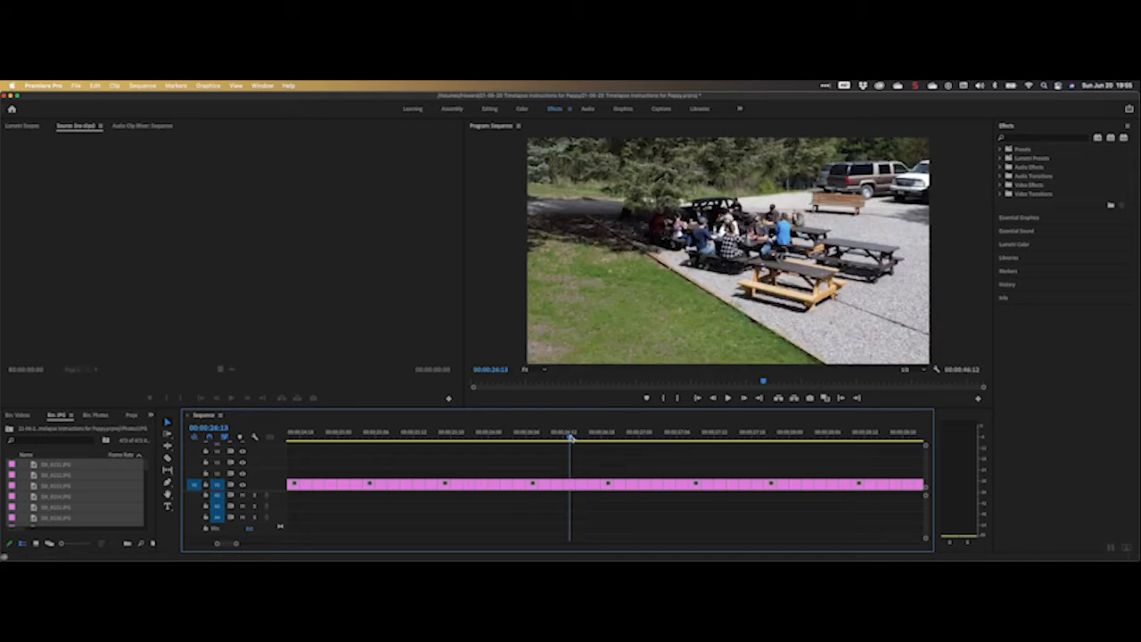
pyautogui.click(585, 435)
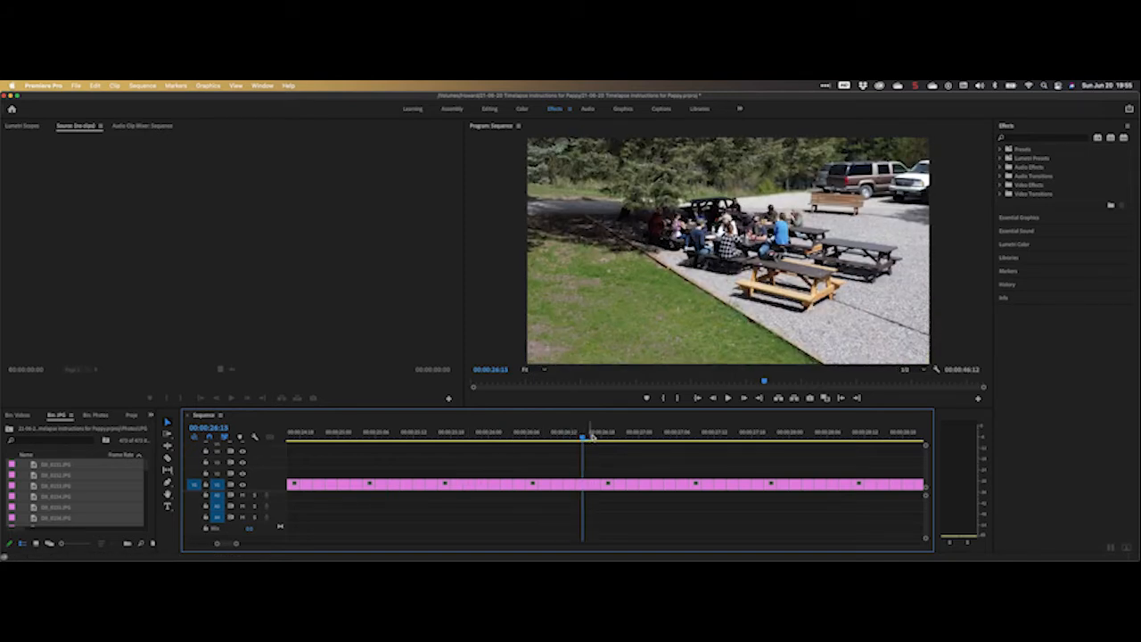
pyautogui.click(596, 436)
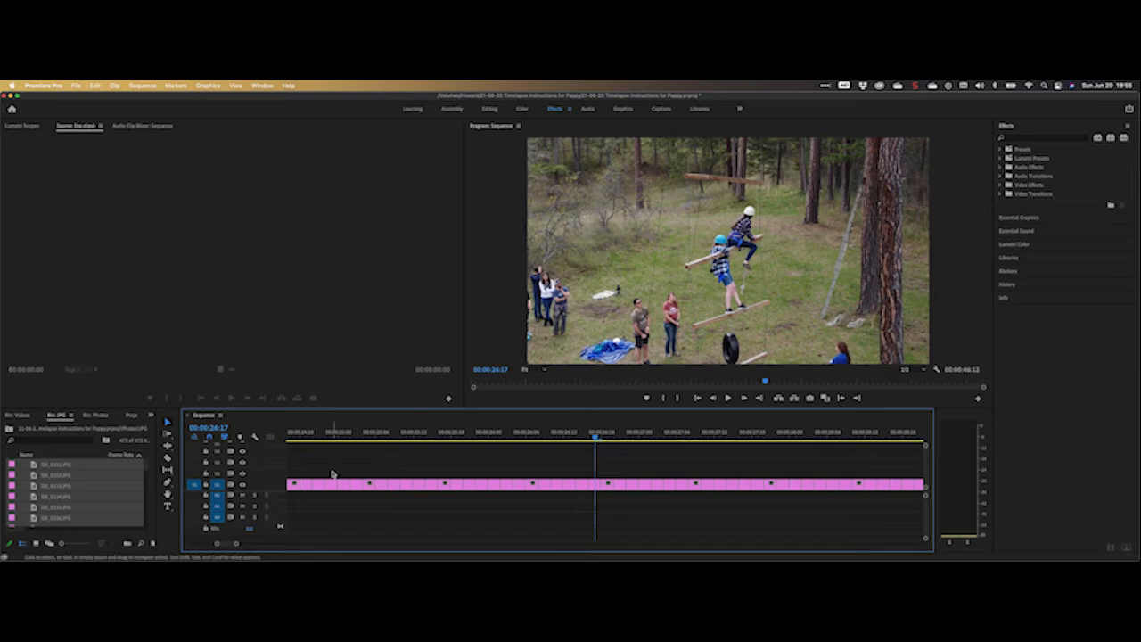
# Shift all clips from the first ropes-course photo onward about 5 frames later with Track Select Forward, and clear the selection.
pyautogui.click(167, 435)
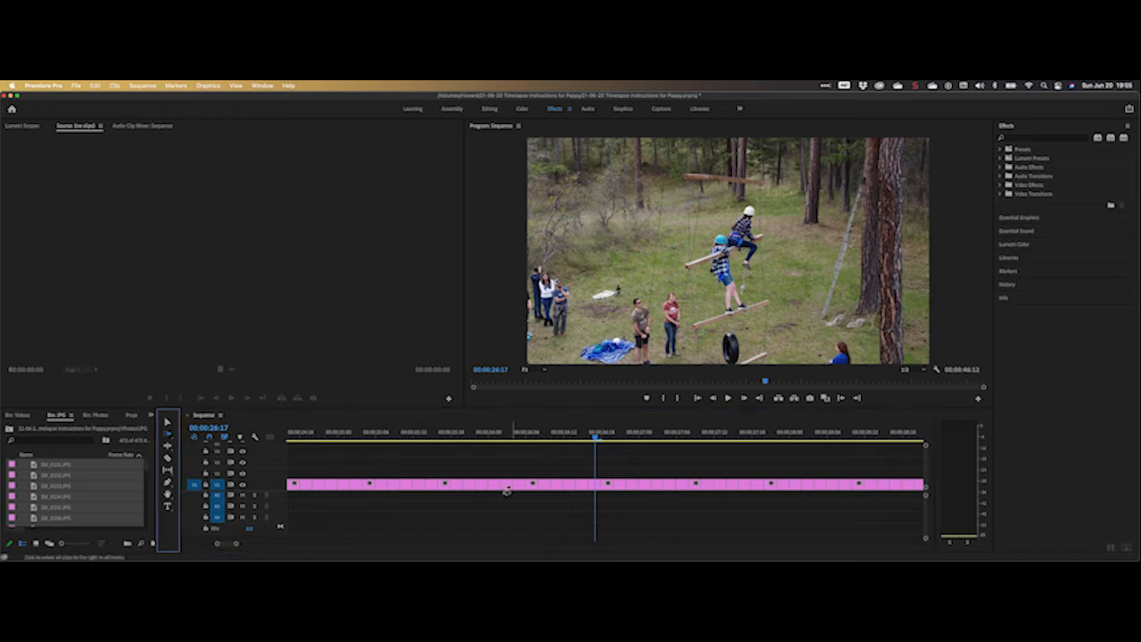
pyautogui.click(594, 486)
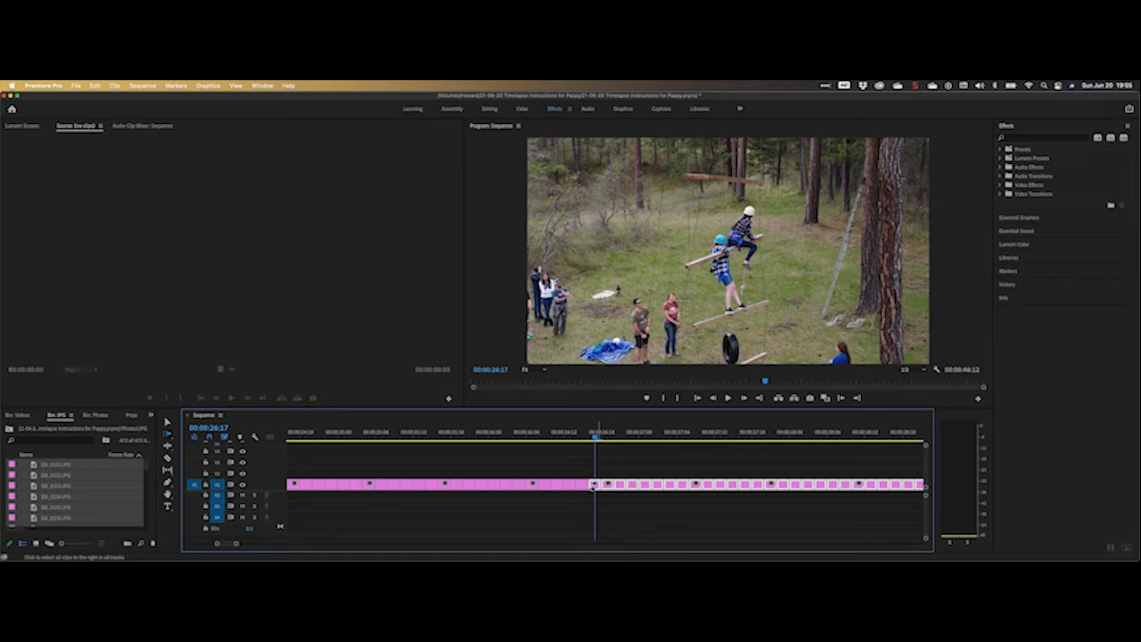
pyautogui.moveTo(596, 486); pyautogui.dragTo(621, 486)
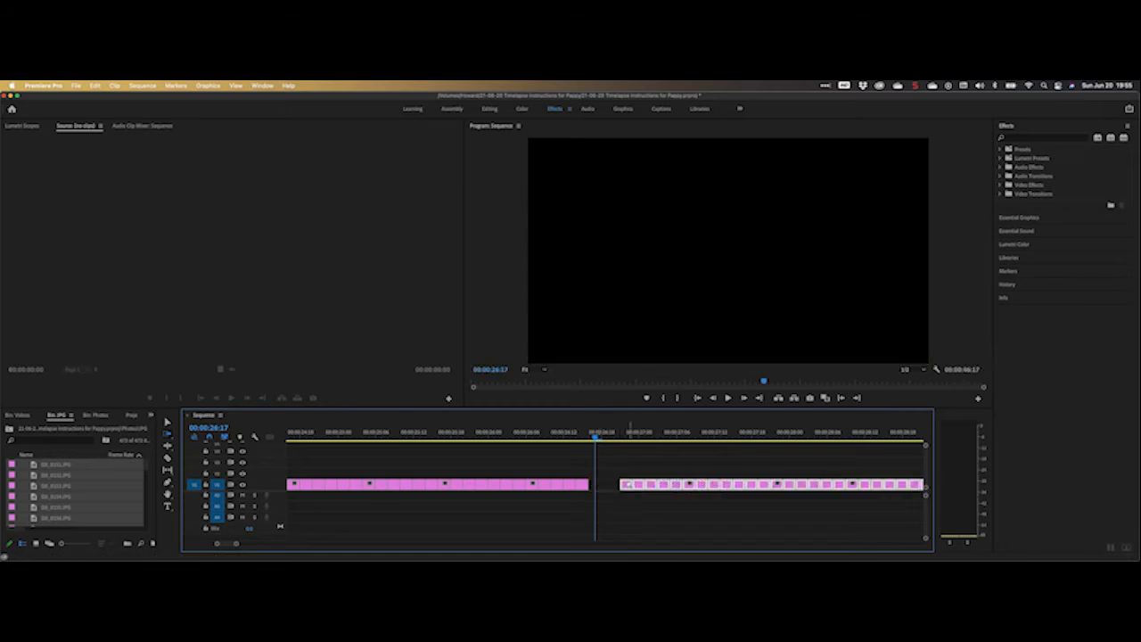
pyautogui.scroll(-10, 526, 492)
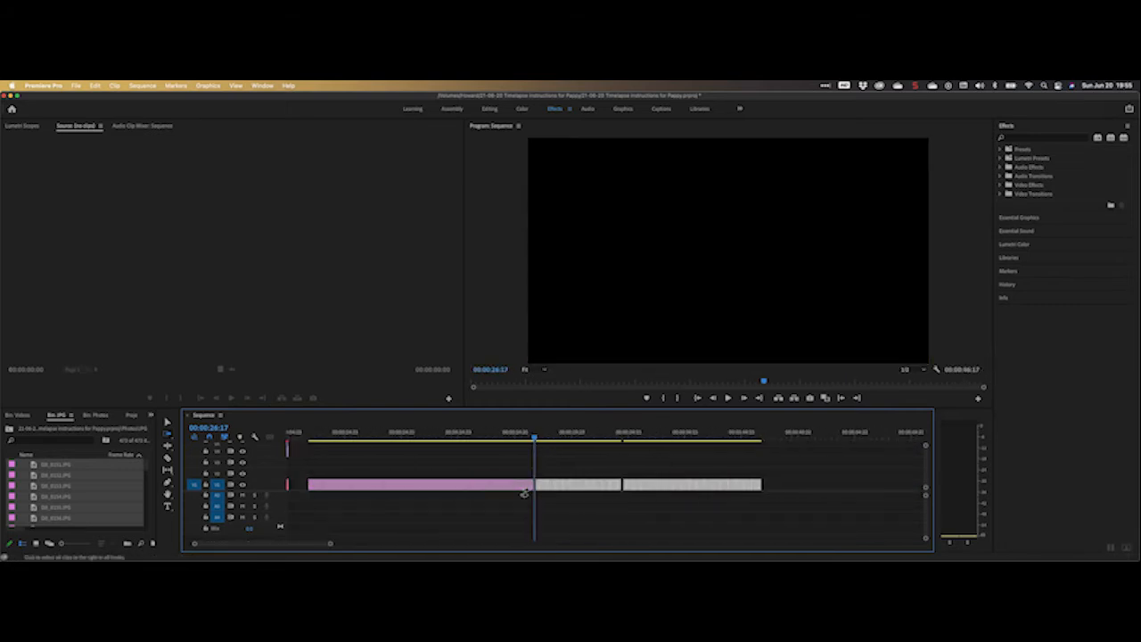
pyautogui.scroll(5, 525, 492)
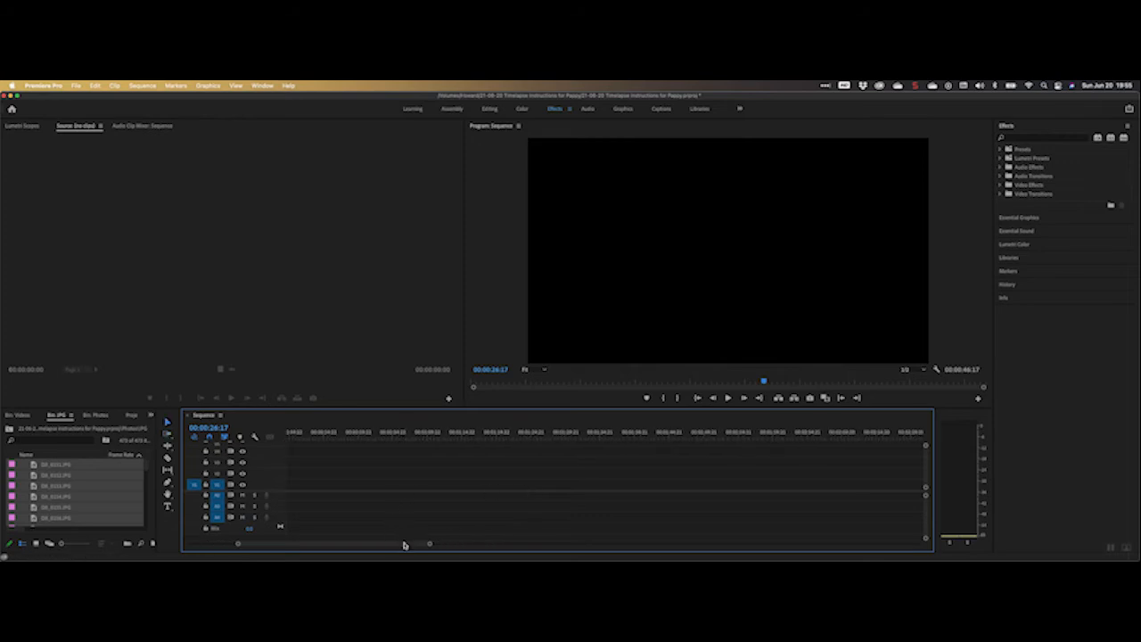
pyautogui.moveTo(404, 545); pyautogui.dragTo(344, 545)
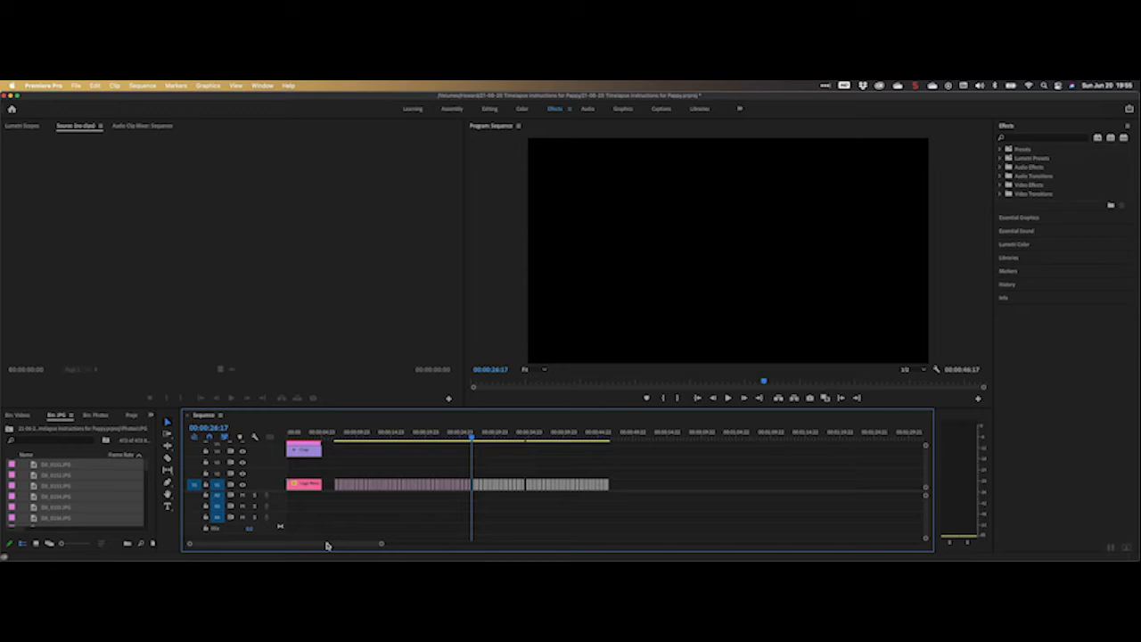
pyautogui.click(558, 494)
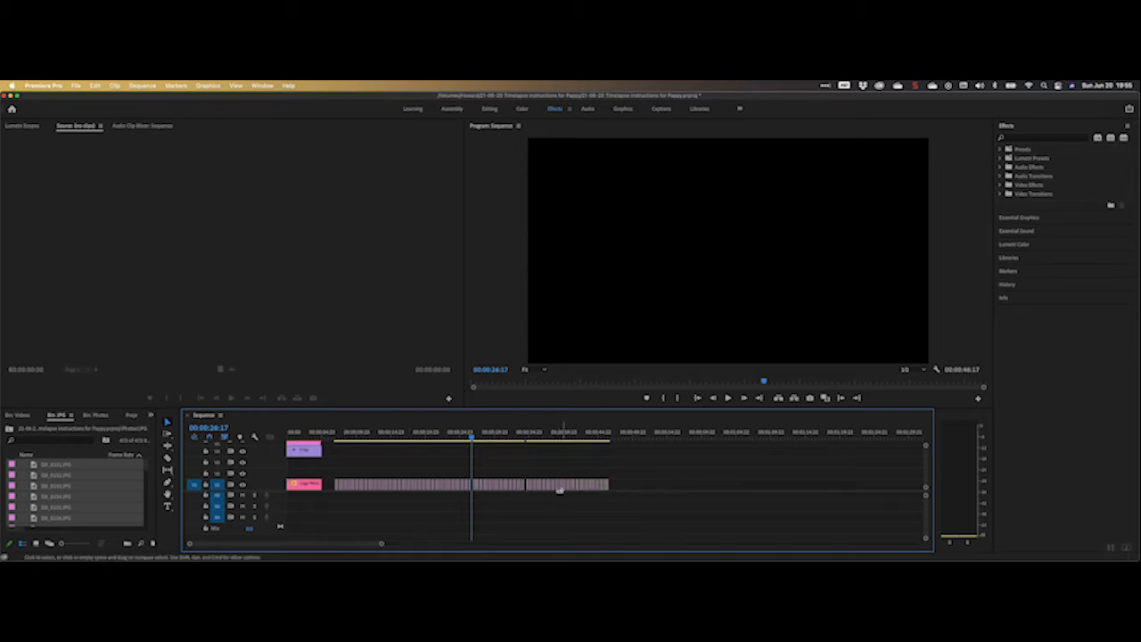
# Widen the gap after the picnic-table photos by shifting all following clips about 17 frames later.
pyautogui.moveTo(380, 547); pyautogui.dragTo(355, 546)
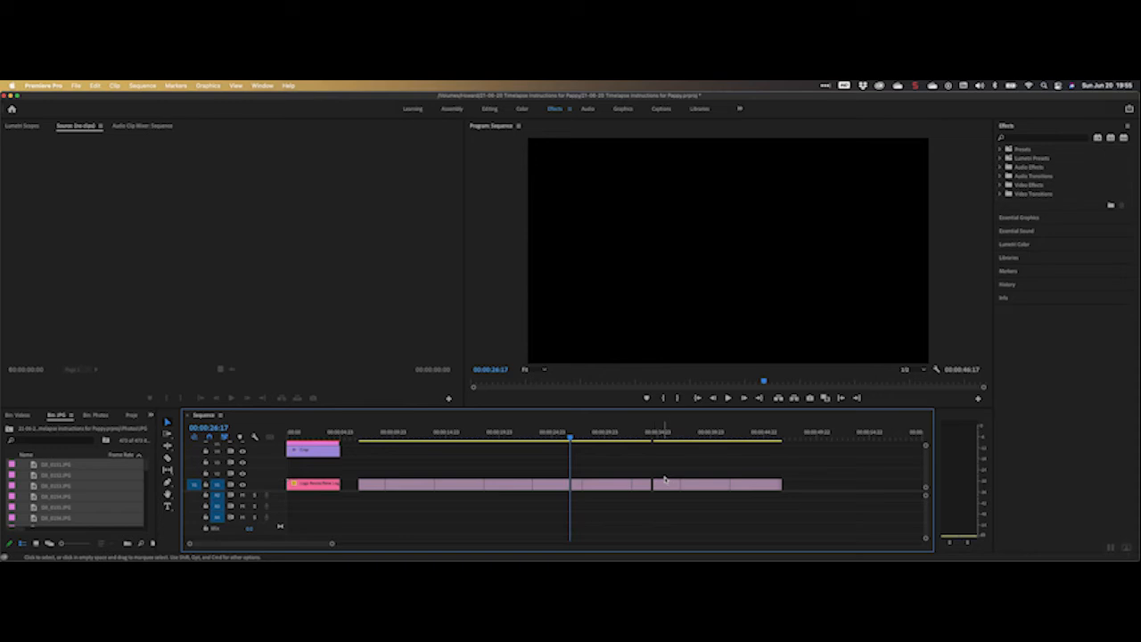
pyautogui.click(169, 434)
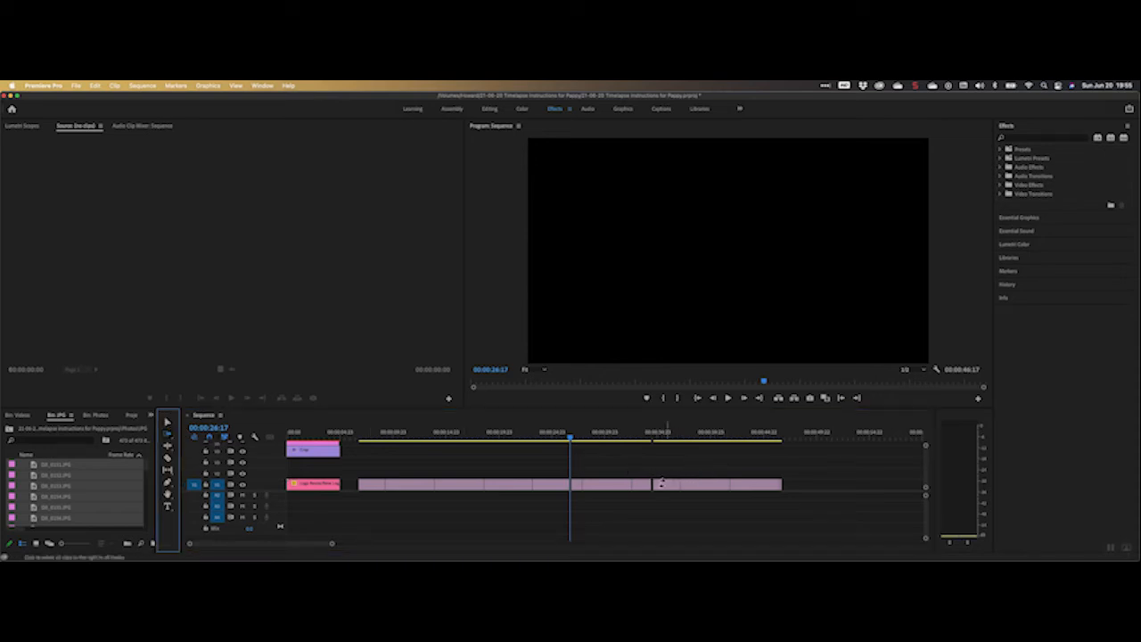
pyautogui.moveTo(332, 546); pyautogui.dragTo(249, 541)
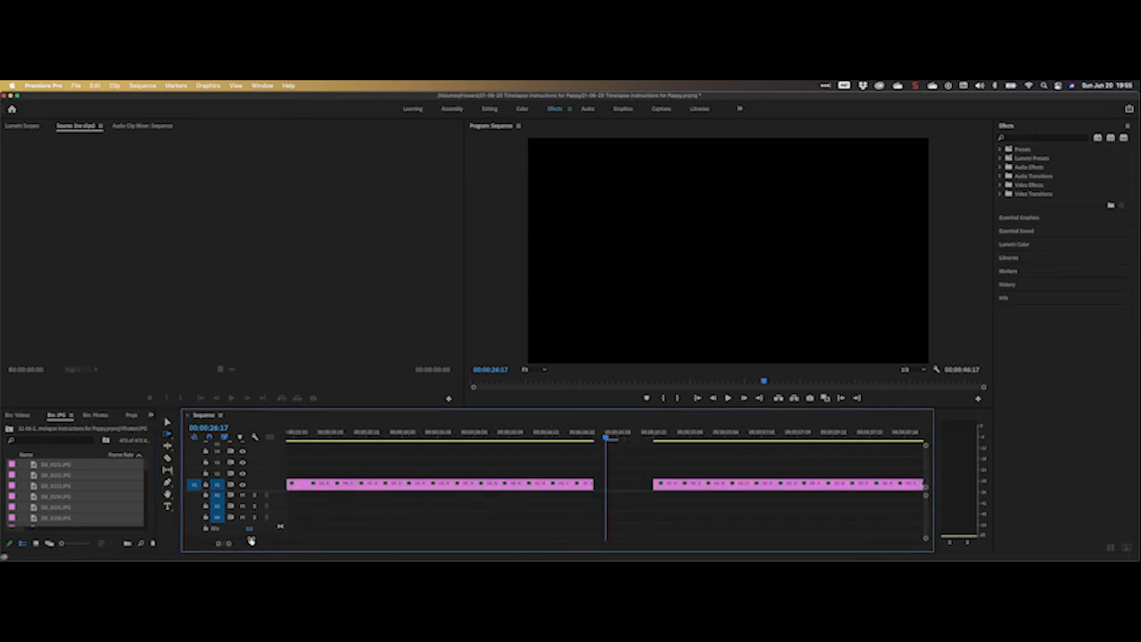
pyautogui.click(656, 481)
pyautogui.moveTo(656, 477); pyautogui.dragTo(837, 478)
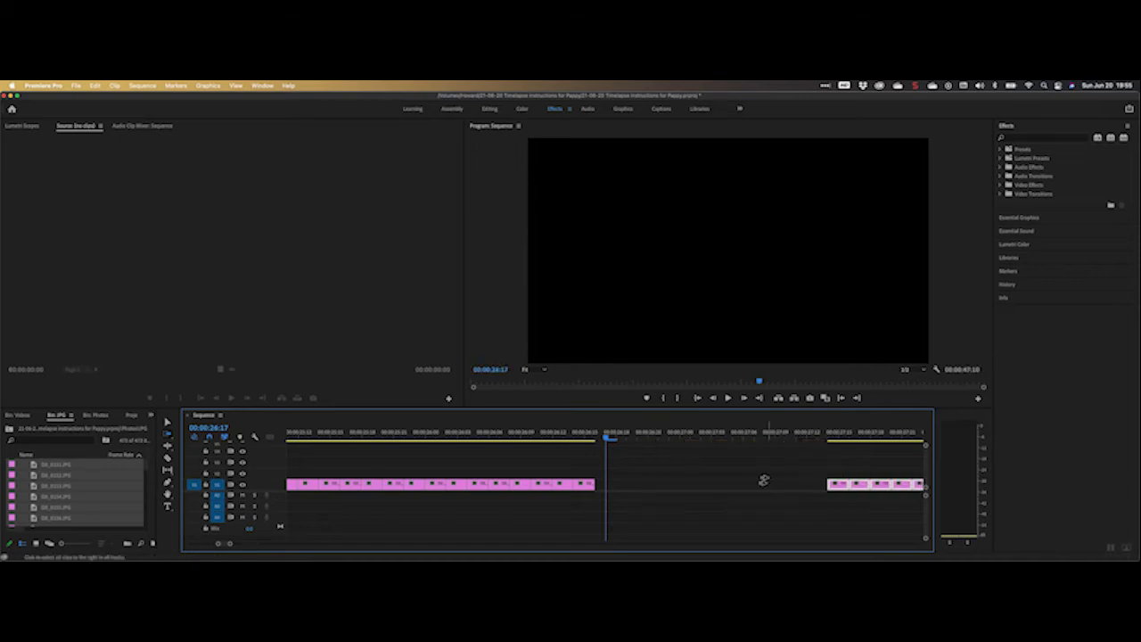
# Widen the gap before the last photo group by shifting its clips about 25 frames later, and return to the Selection tool.
pyautogui.hscroll(5, 766, 479)
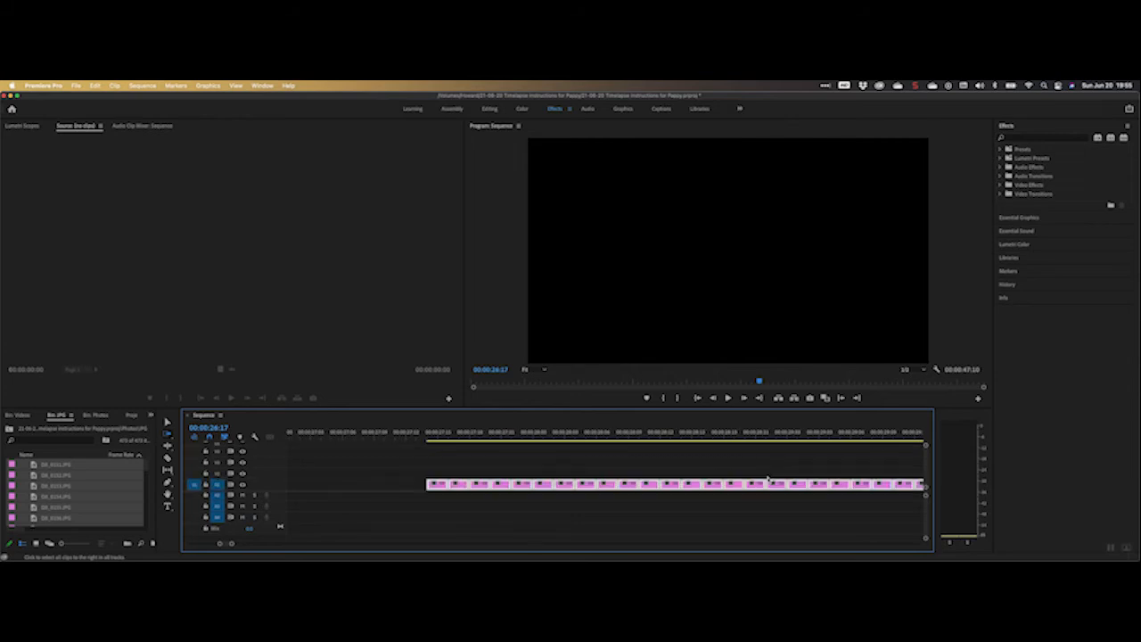
pyautogui.hscroll(10, 768, 480)
pyautogui.scroll(1, 768, 480)
pyautogui.scroll(-1, 769, 481)
pyautogui.hscroll(-3, 768, 480)
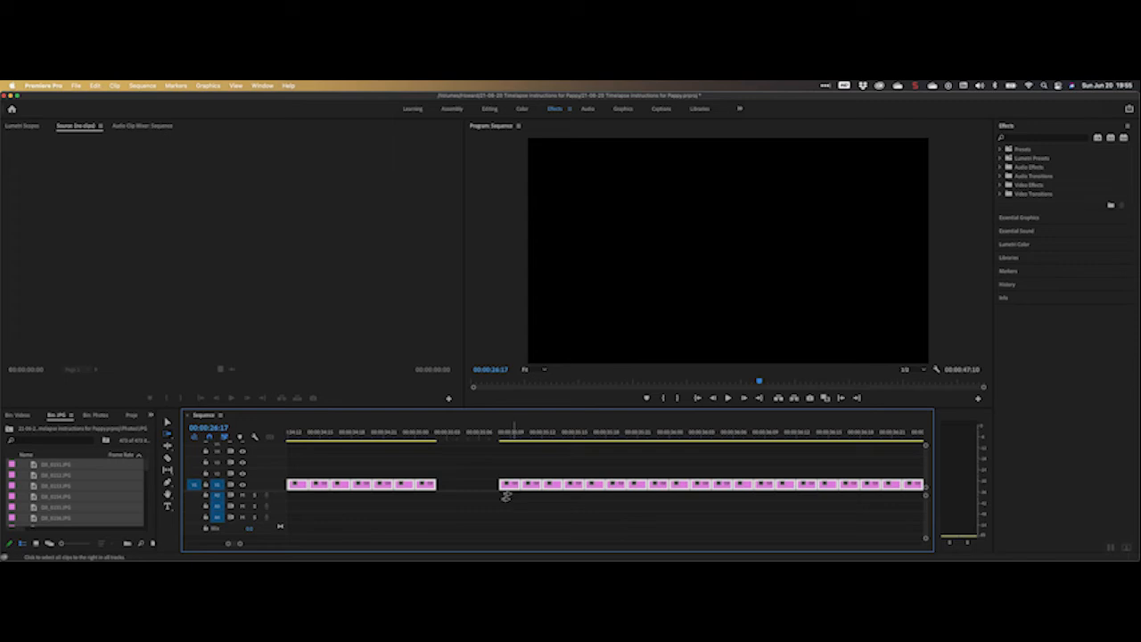
pyautogui.click(507, 486)
pyautogui.moveTo(634, 483); pyautogui.dragTo(768, 483)
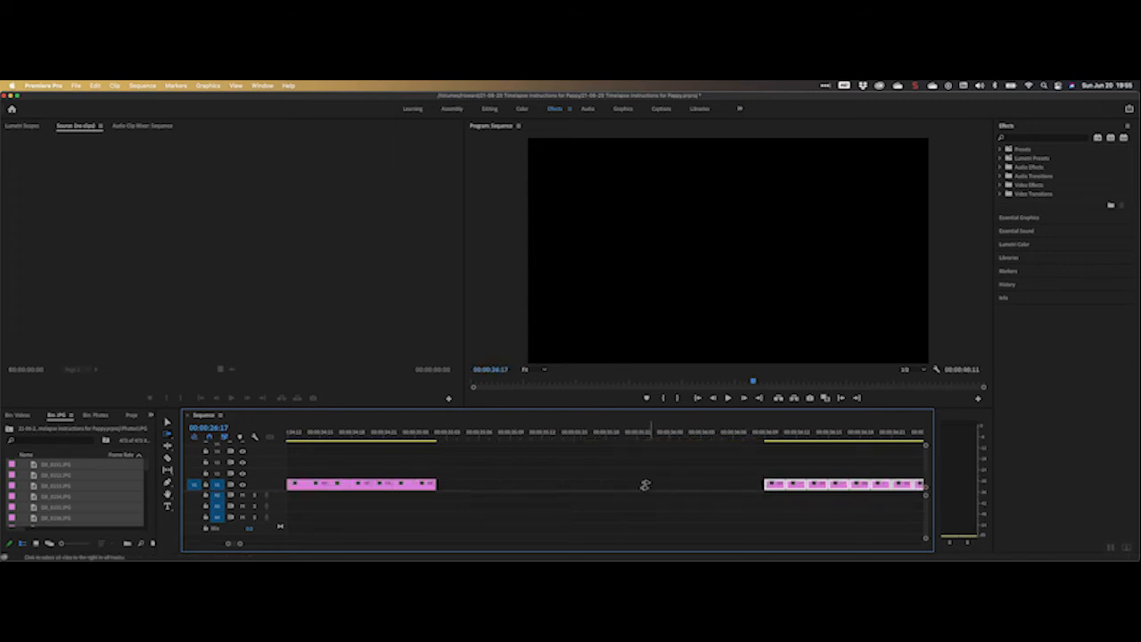
pyautogui.scroll(-10, 646, 484)
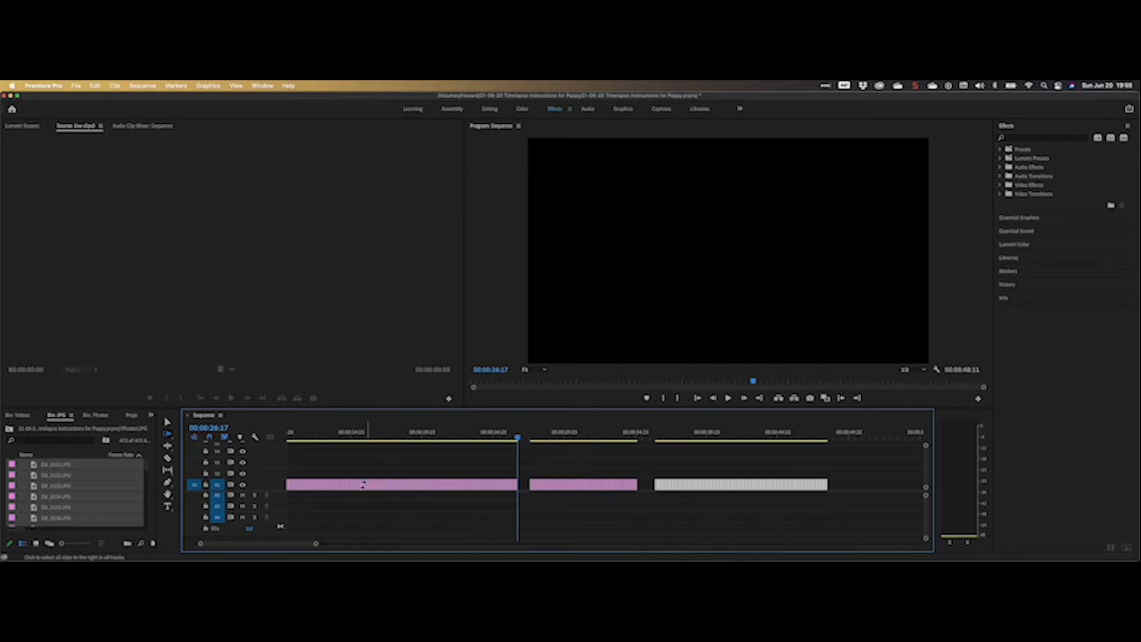
pyautogui.scroll(-5, 379, 477)
pyautogui.click(168, 423)
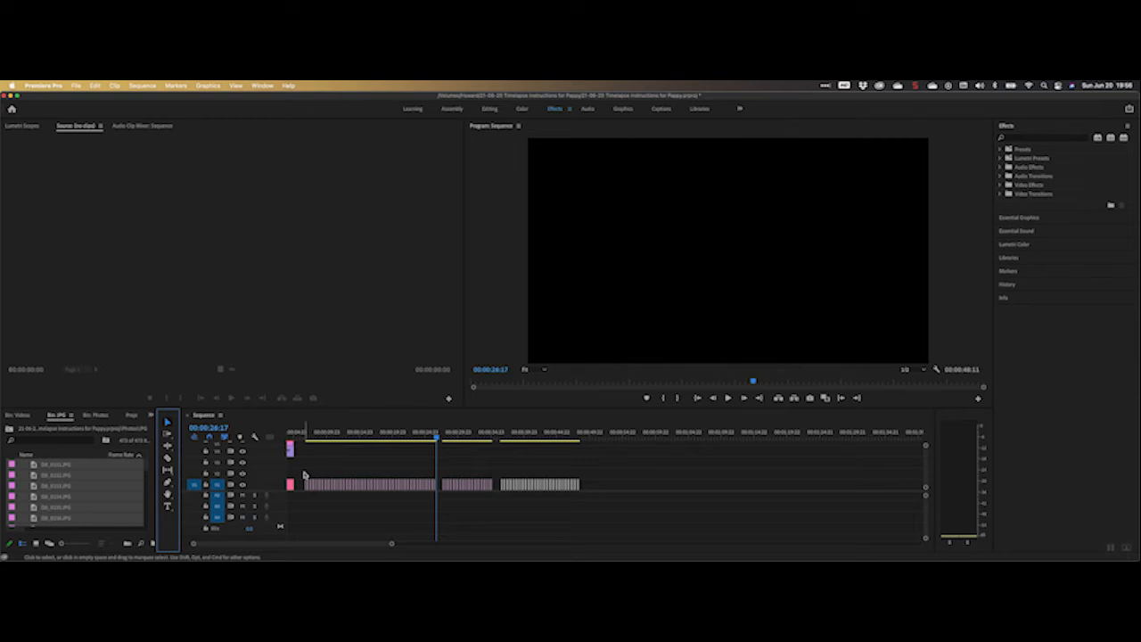
pyautogui.moveTo(301, 472); pyautogui.dragTo(439, 500)
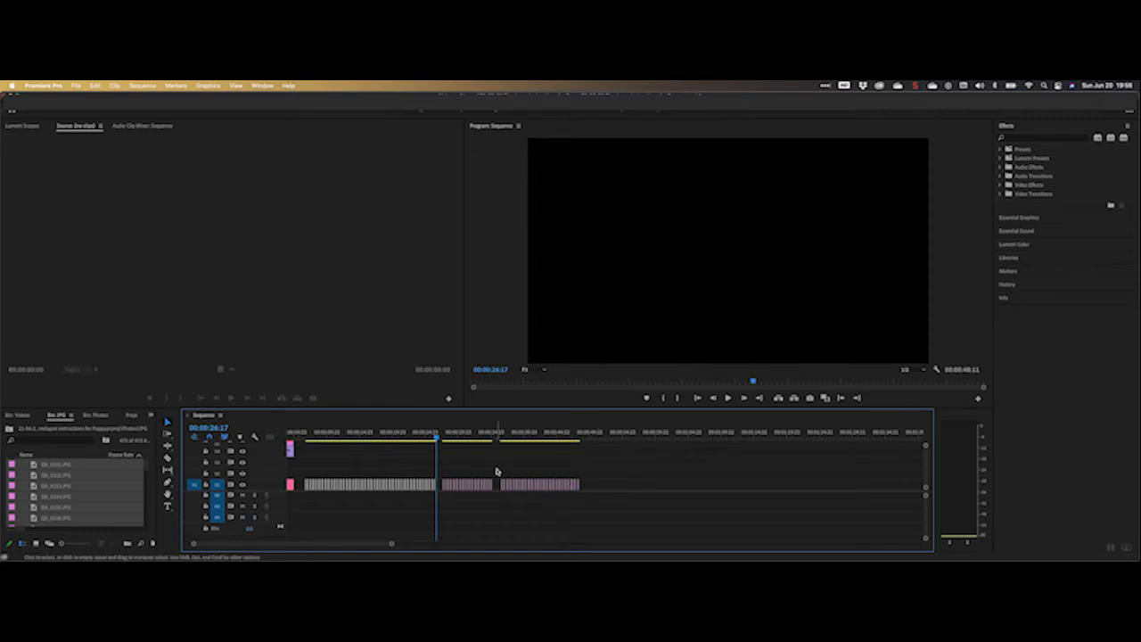
pyautogui.moveTo(497, 472); pyautogui.dragTo(605, 497)
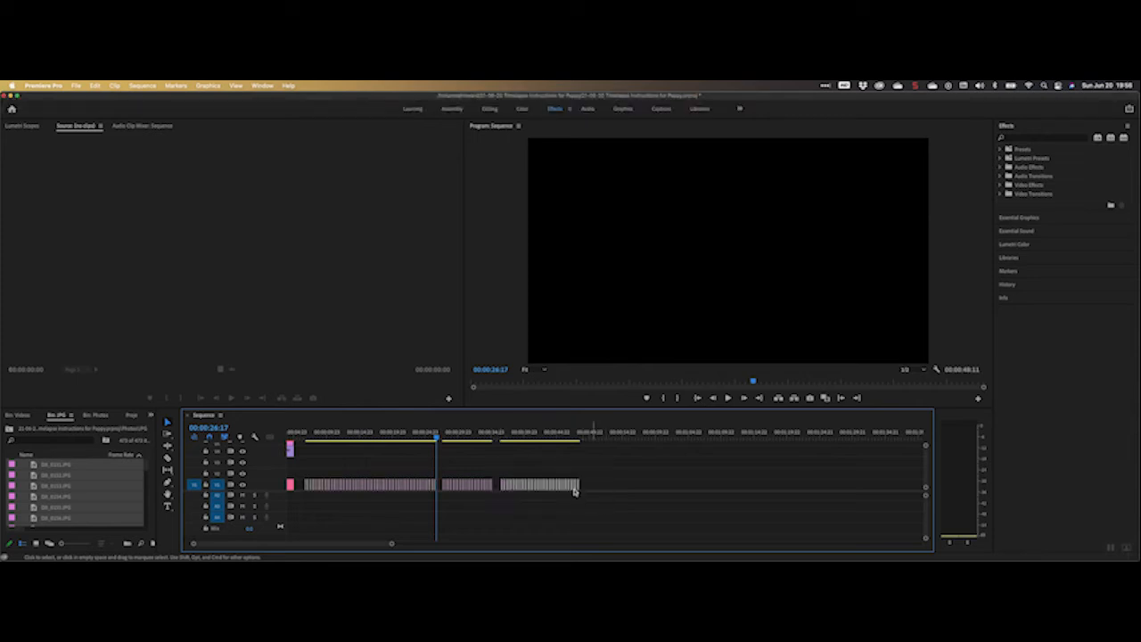
pyautogui.moveTo(390, 543); pyautogui.dragTo(367, 543)
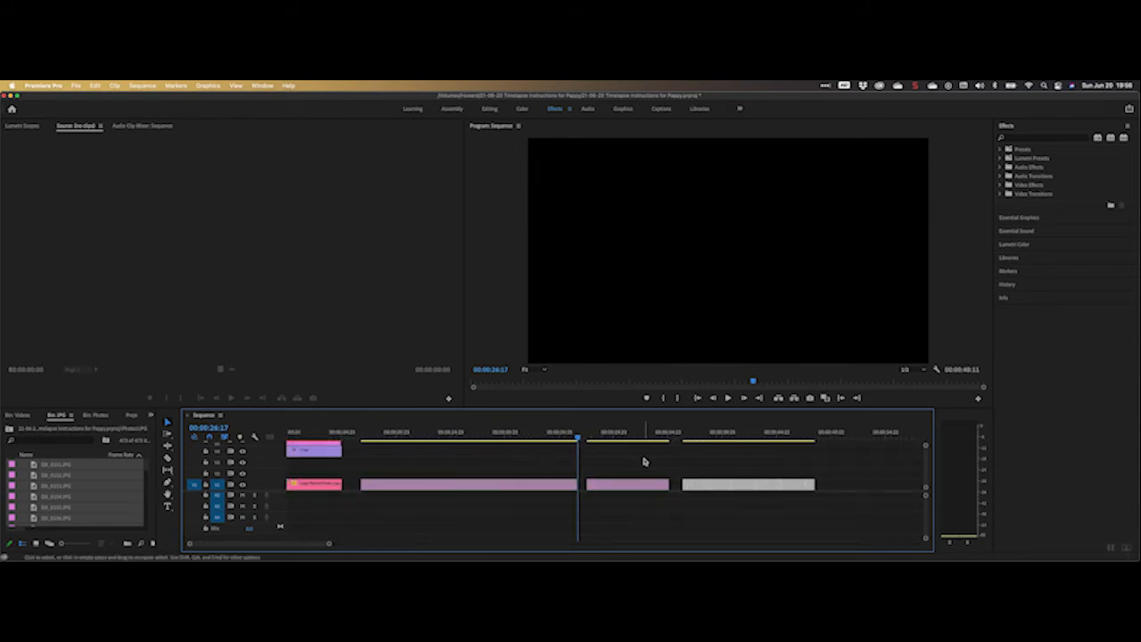
pyautogui.click(678, 467)
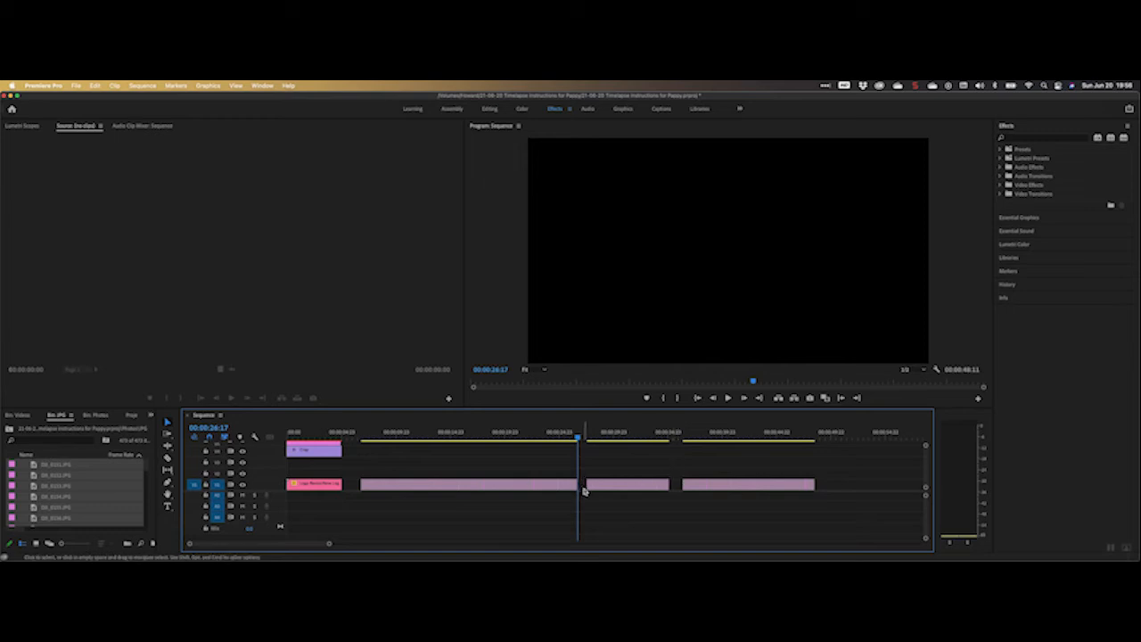
pyautogui.click(326, 451)
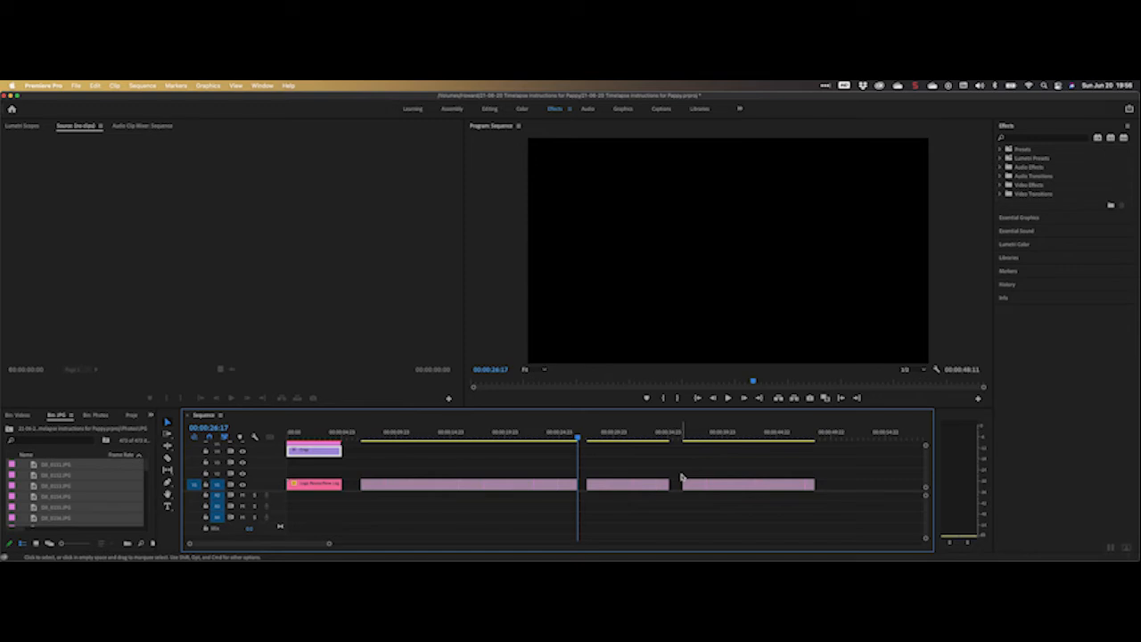
# Nest all photos of the last ropes-course group into one sequence named Rope Climb 2.
pyautogui.moveTo(680, 476); pyautogui.dragTo(823, 495)
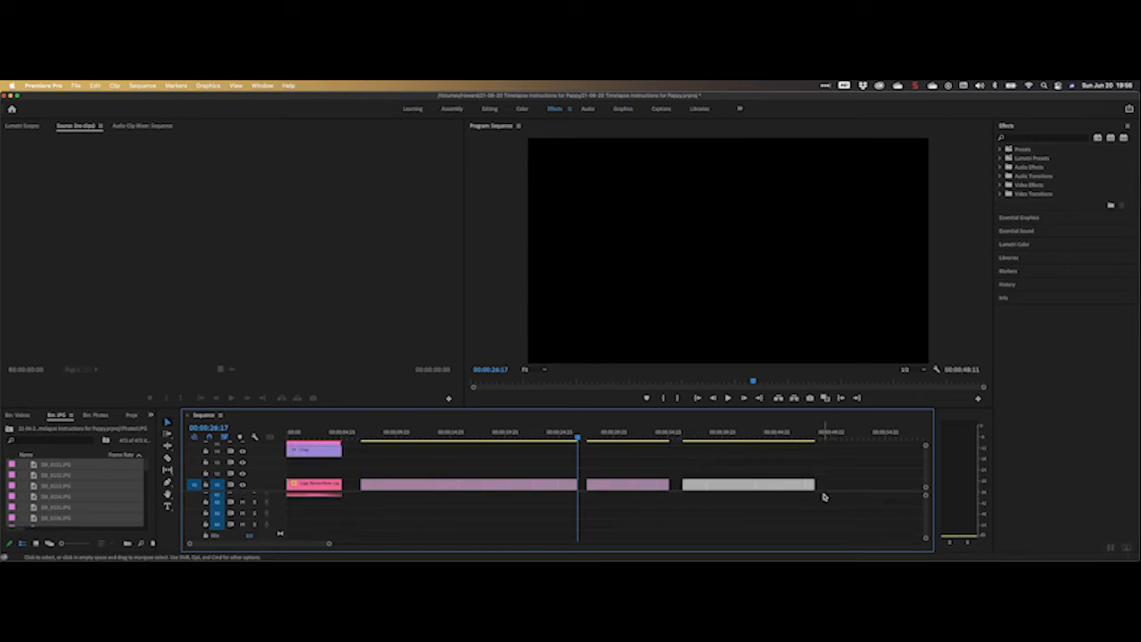
pyautogui.rightClick(792, 487)
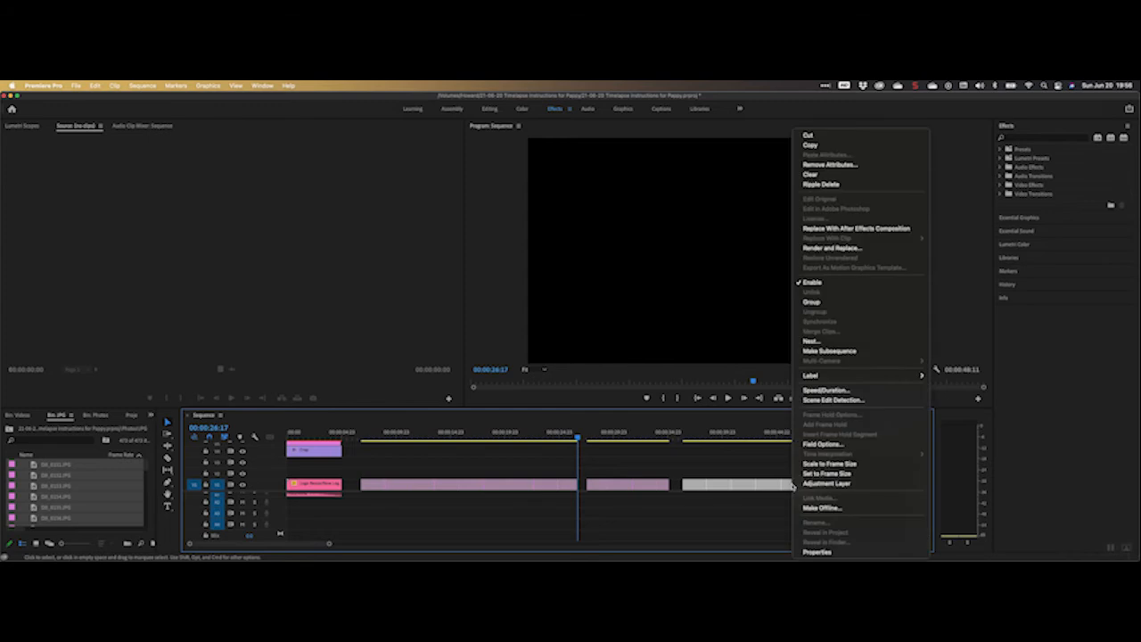
pyautogui.click(849, 342)
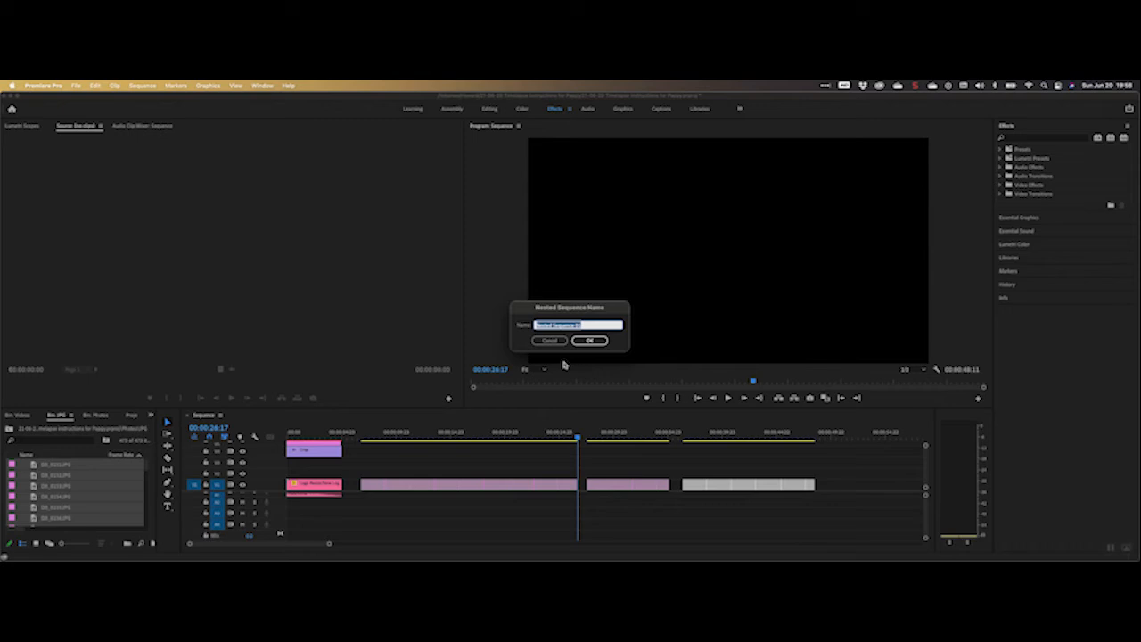
pyautogui.write('t')
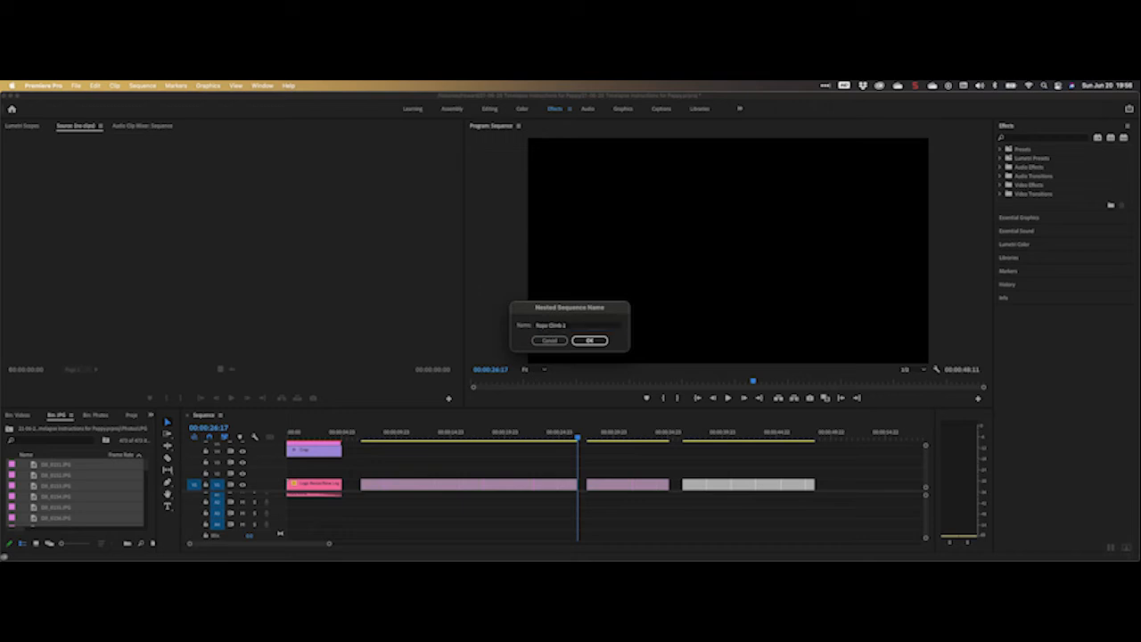
pyautogui.press('Return')
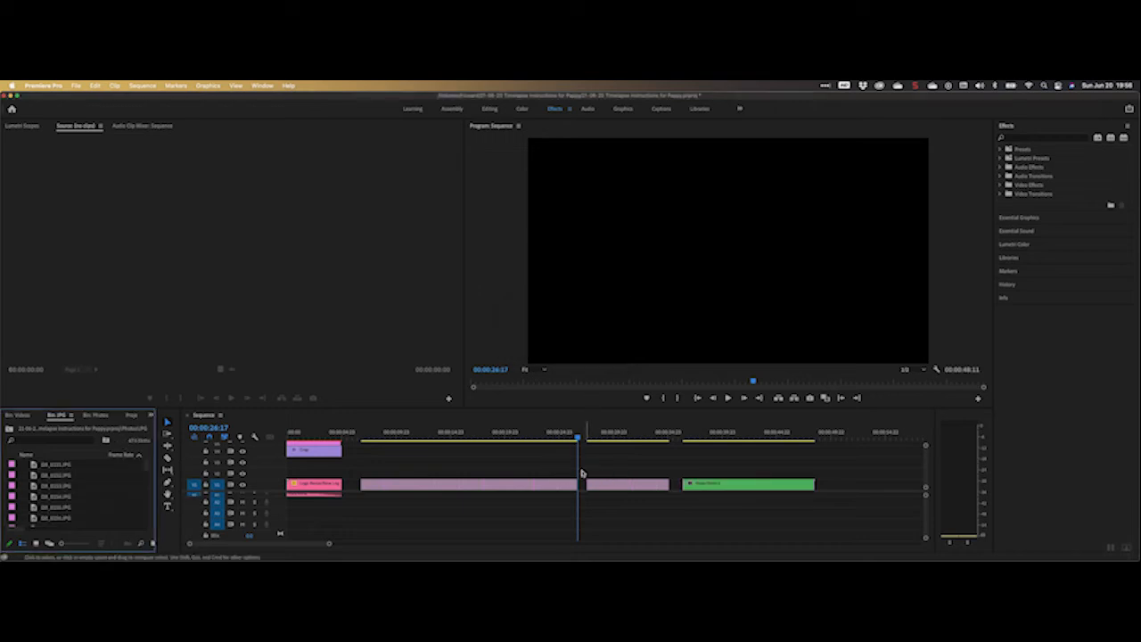
# Find the Warp Stabilizer effect, apply it to the nested rope-climb sequence, and place the playhead at 00:00:38:21.
pyautogui.click(1035, 139)
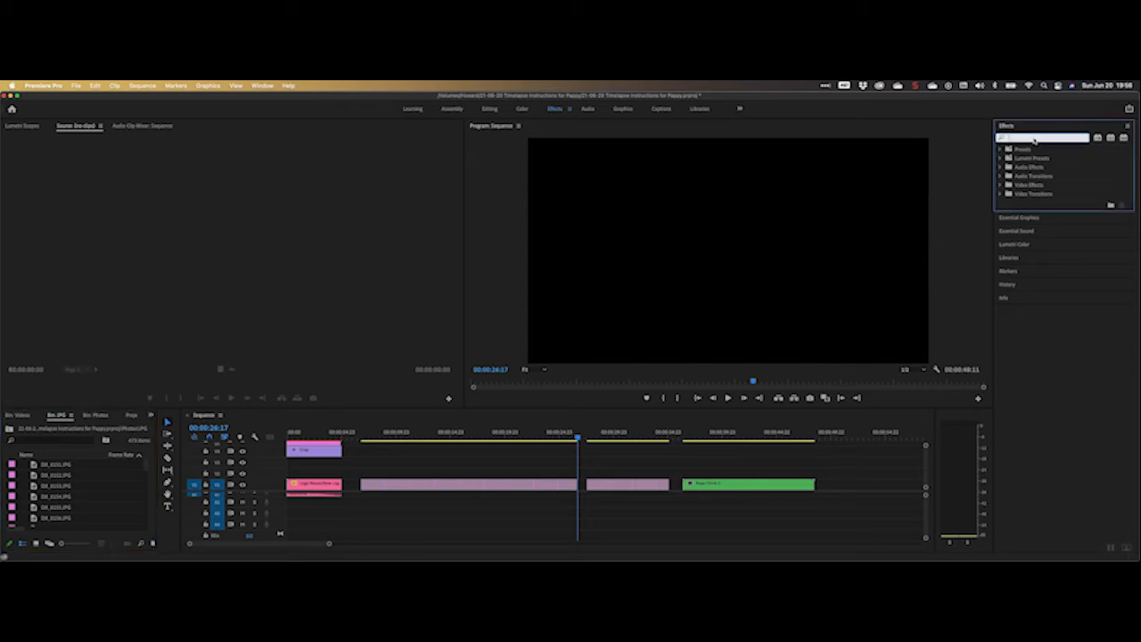
pyautogui.write('warp')
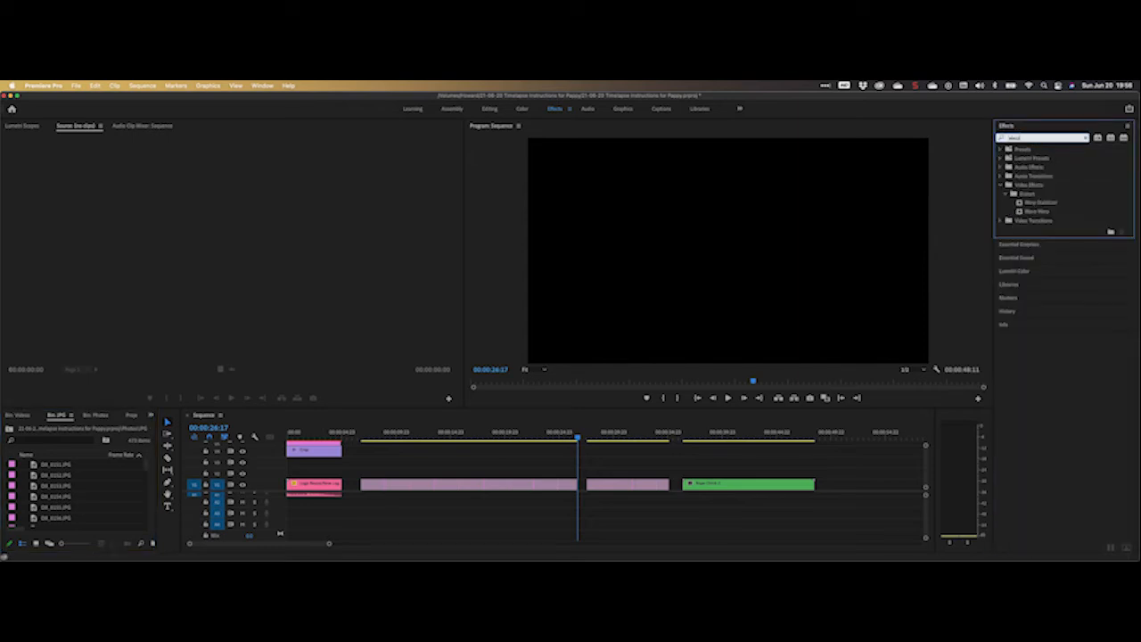
pyautogui.click(1029, 212)
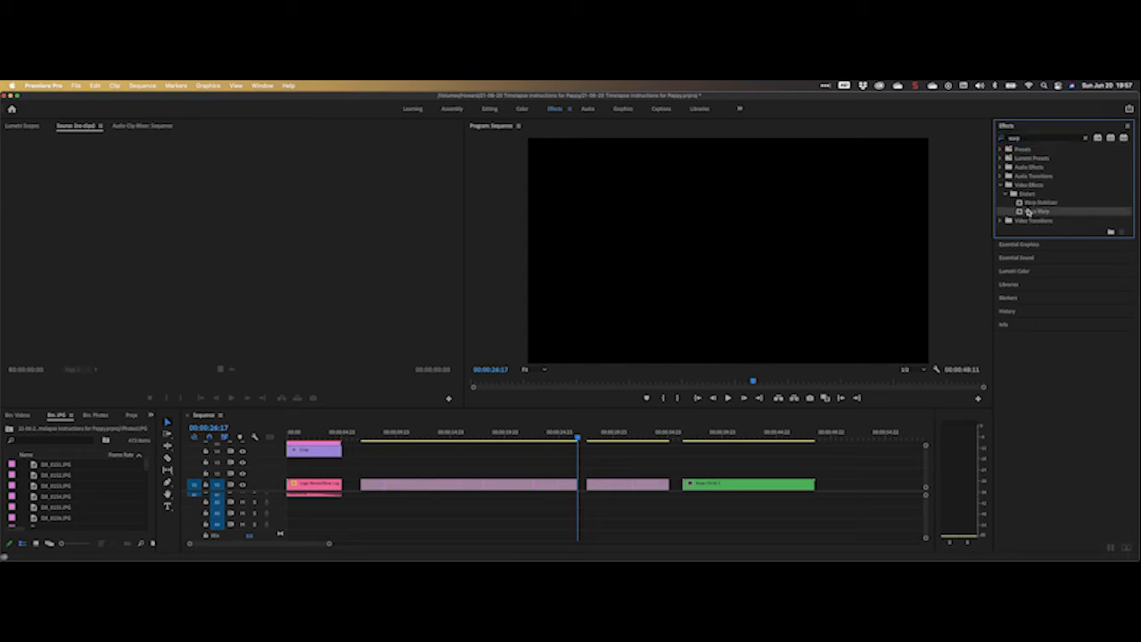
pyautogui.moveTo(1030, 203); pyautogui.dragTo(734, 489)
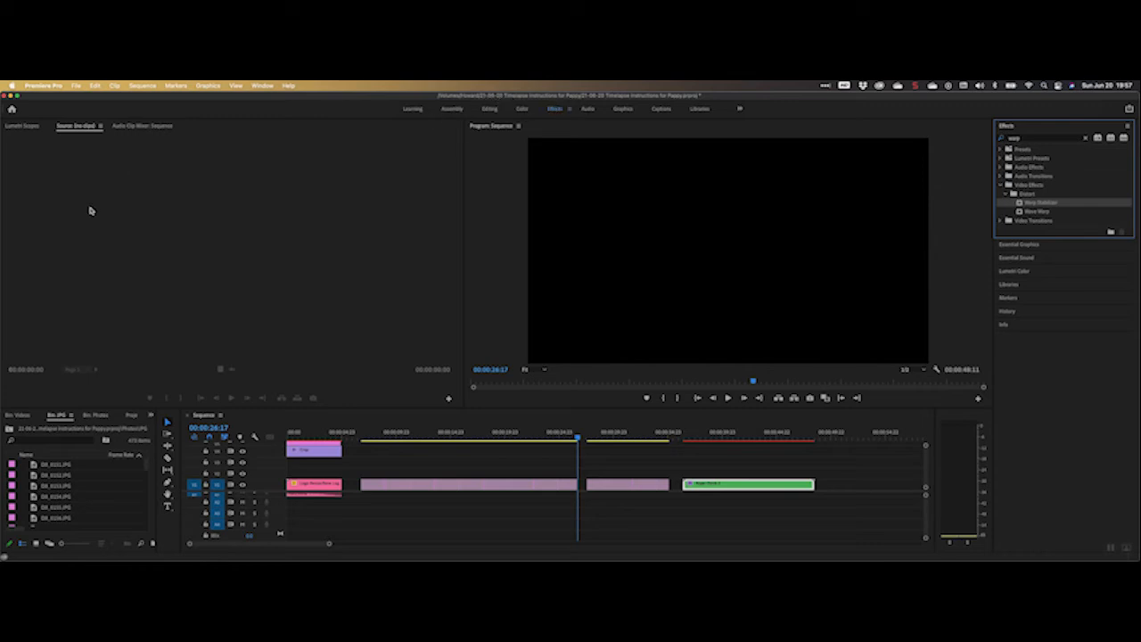
pyautogui.click(711, 433)
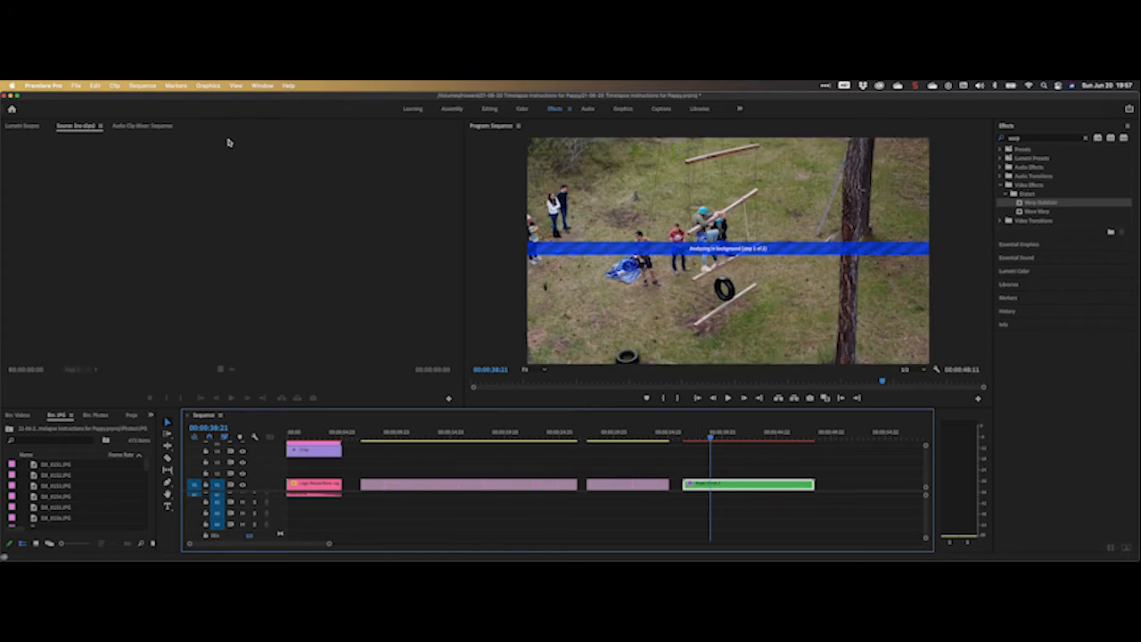
# Open the Effect Controls panel for the stabilized rope-climb sequence.
pyautogui.rightClick(183, 164)
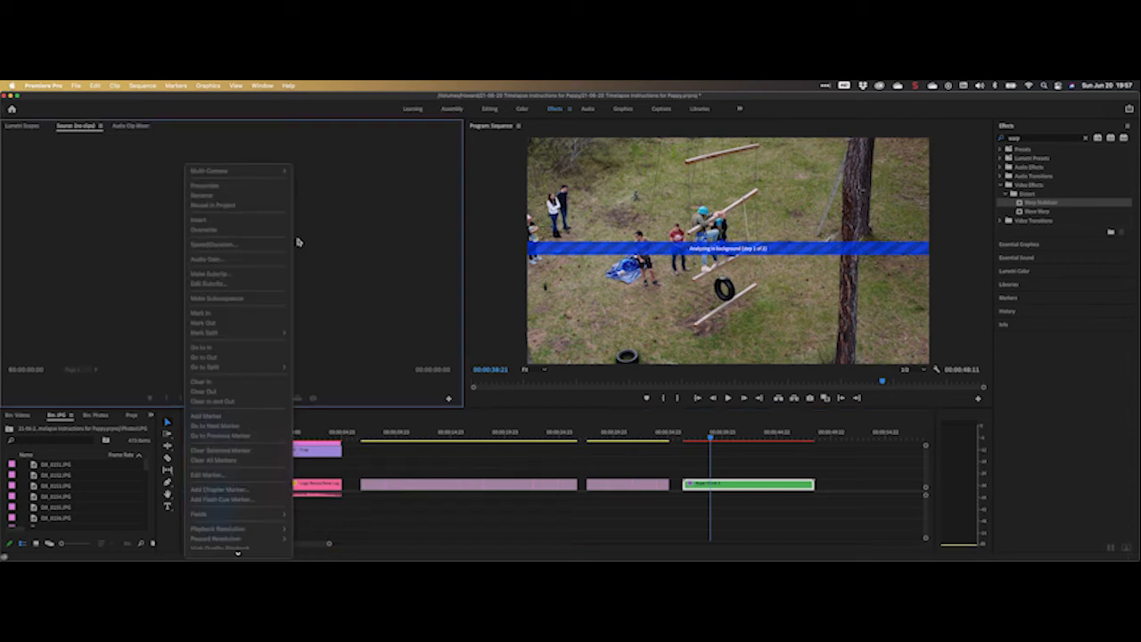
pyautogui.click(326, 236)
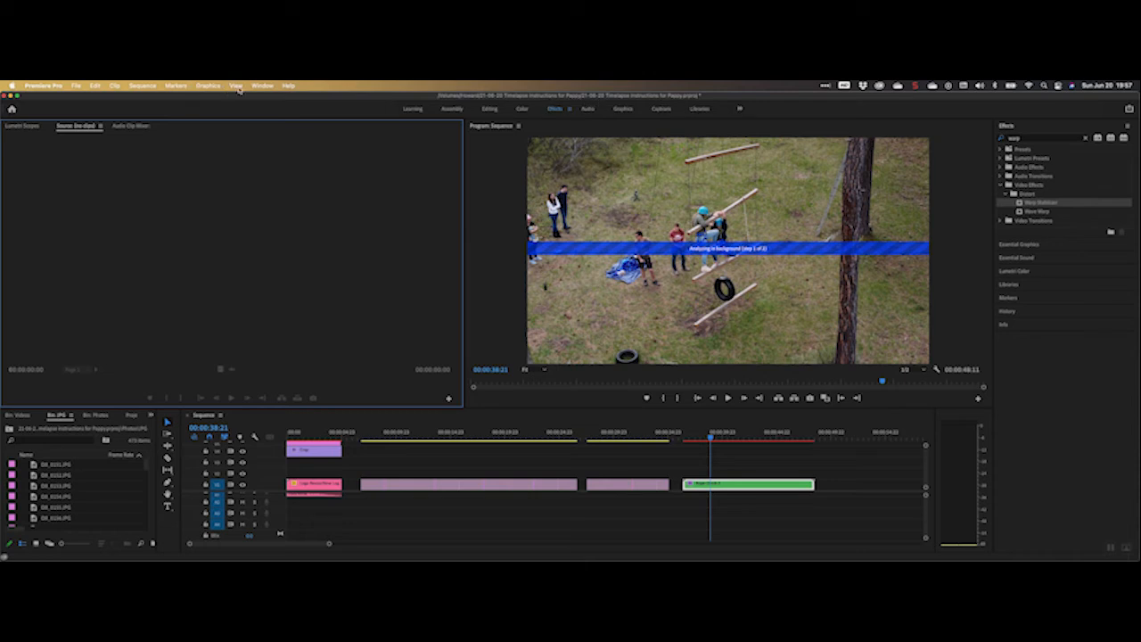
pyautogui.click(266, 87)
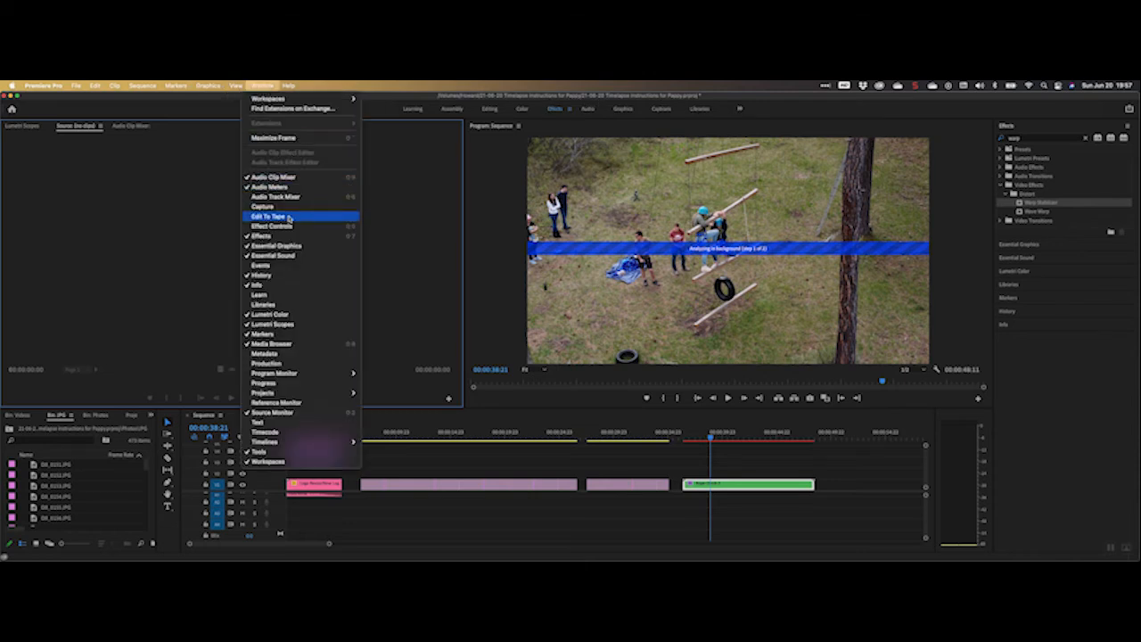
pyautogui.click(289, 227)
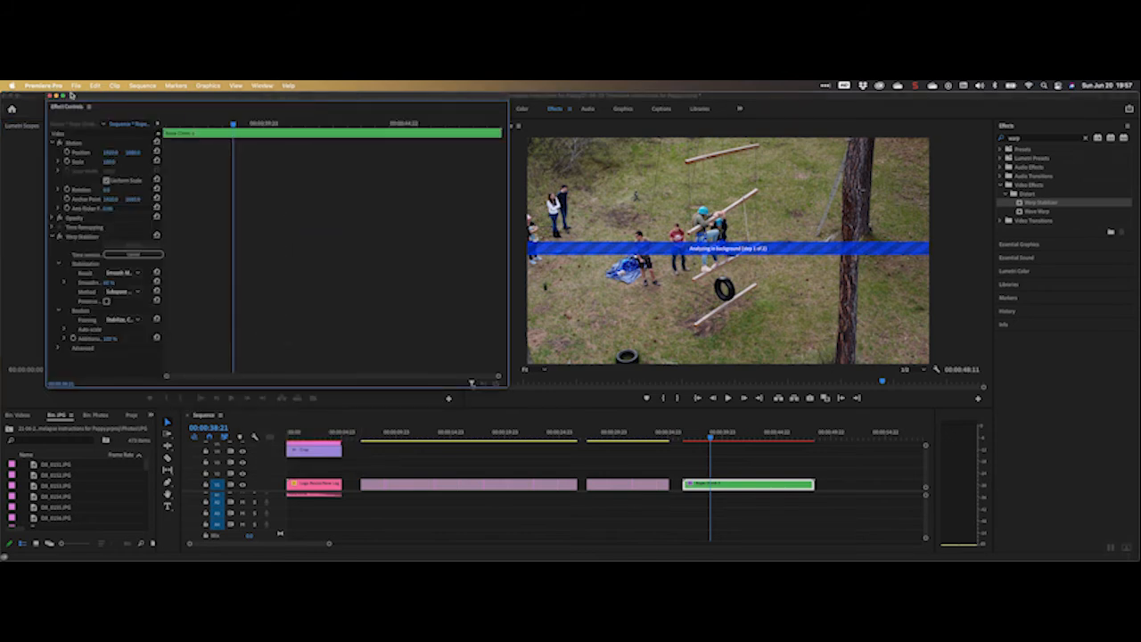
# Turn on Stacked Panel Group for the floating Effect Controls panel, and close the panel.
pyautogui.moveTo(73, 95); pyautogui.dragTo(152, 145)
pyautogui.click(165, 155)
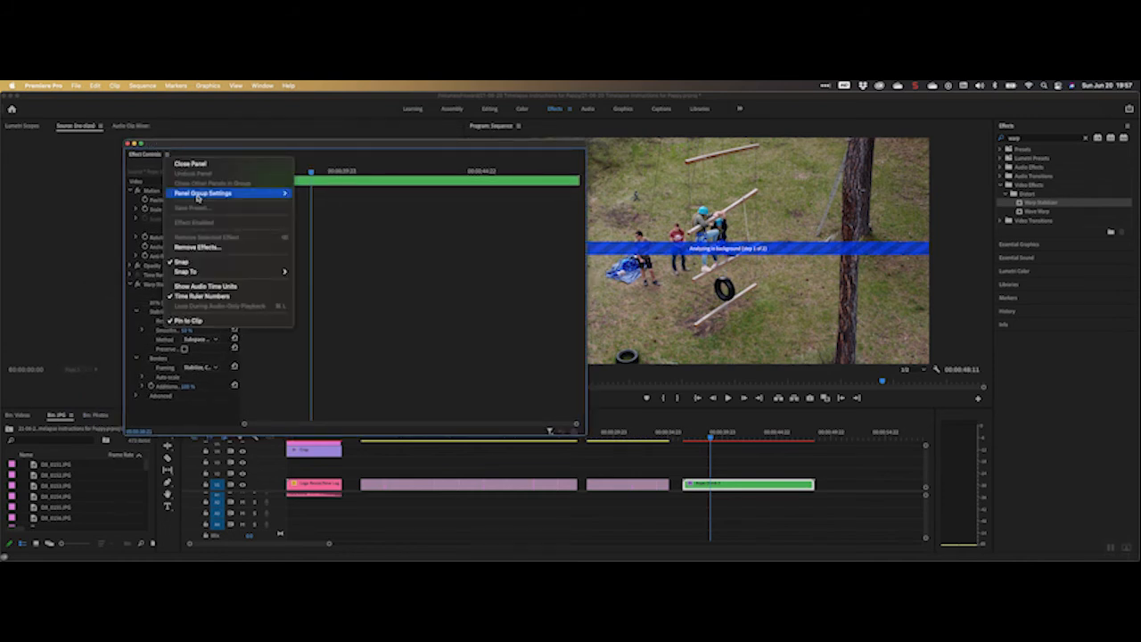
pyautogui.moveTo(189, 193)
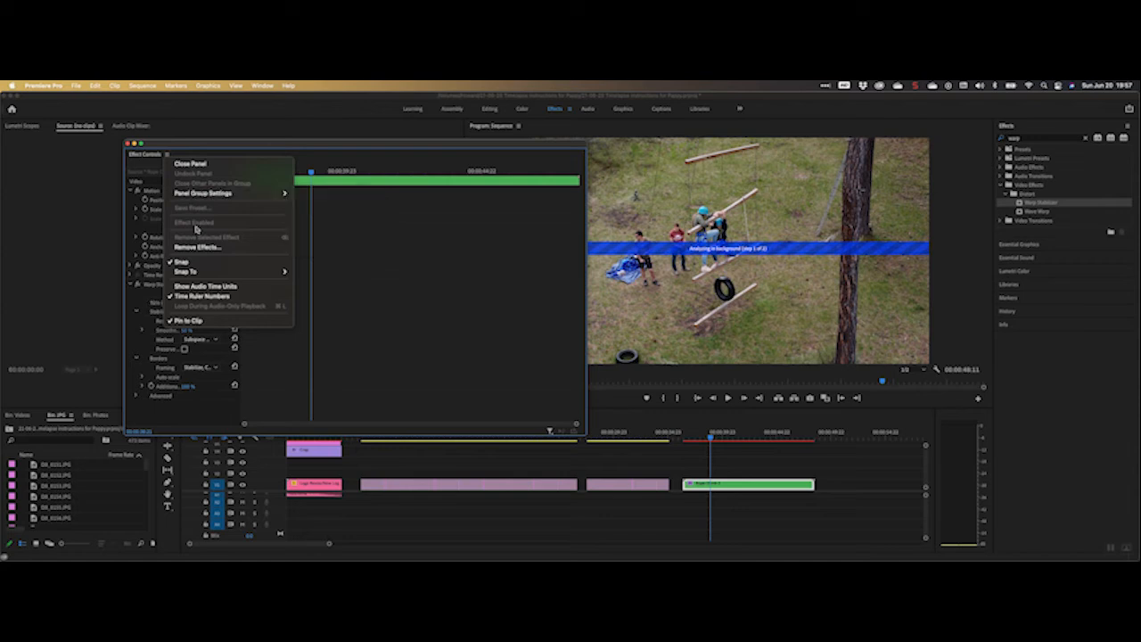
pyautogui.moveTo(203, 271)
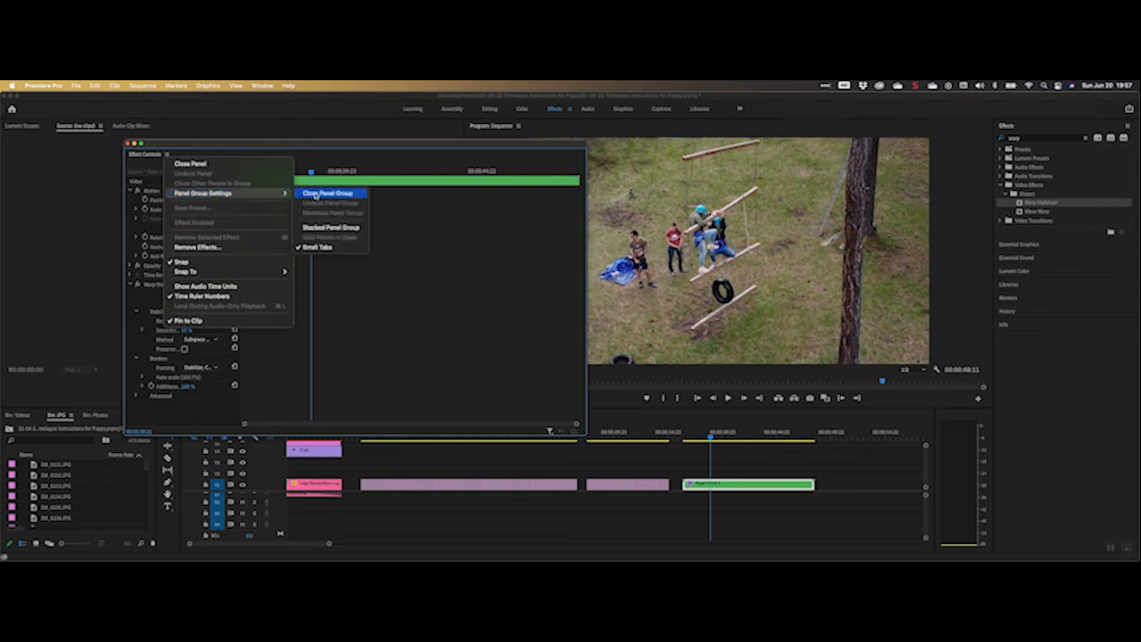
pyautogui.click(333, 228)
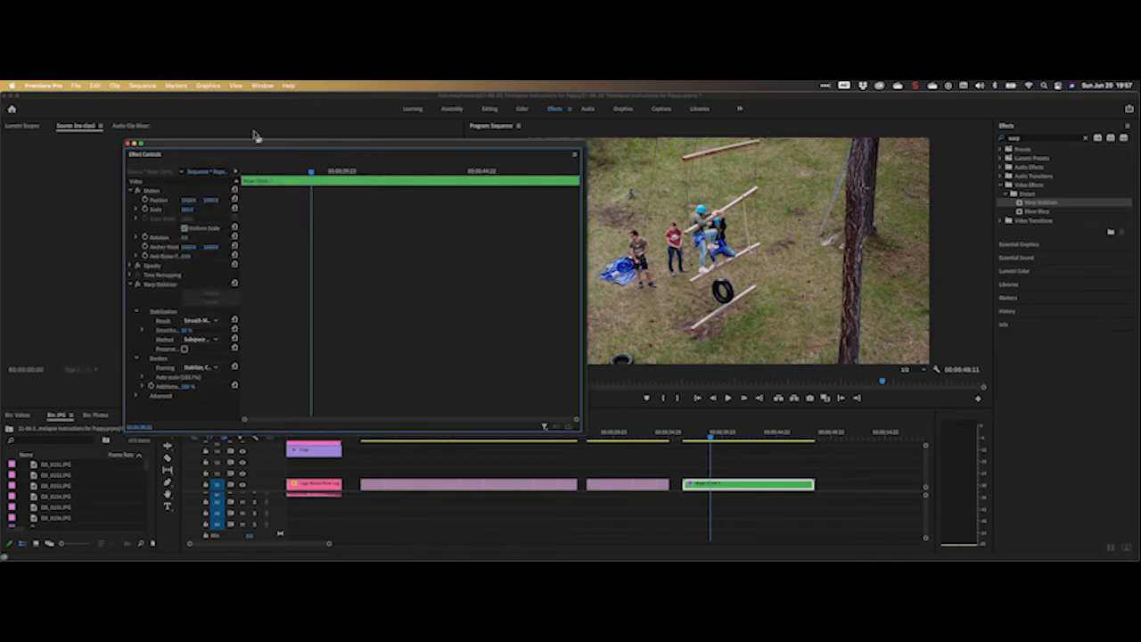
pyautogui.click(575, 156)
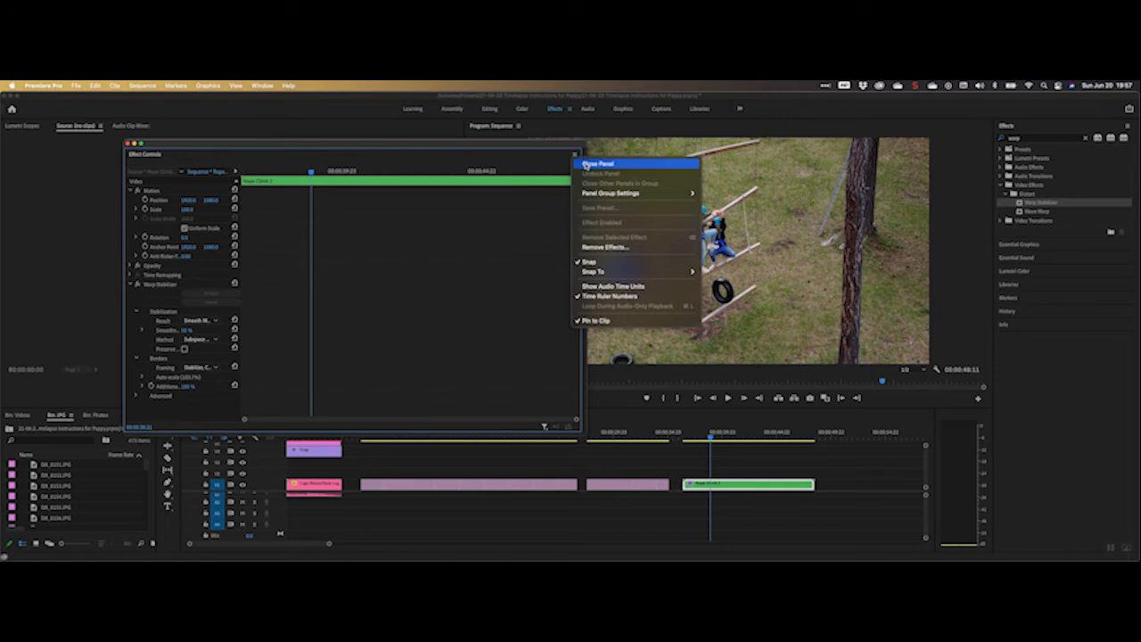
pyautogui.click(586, 165)
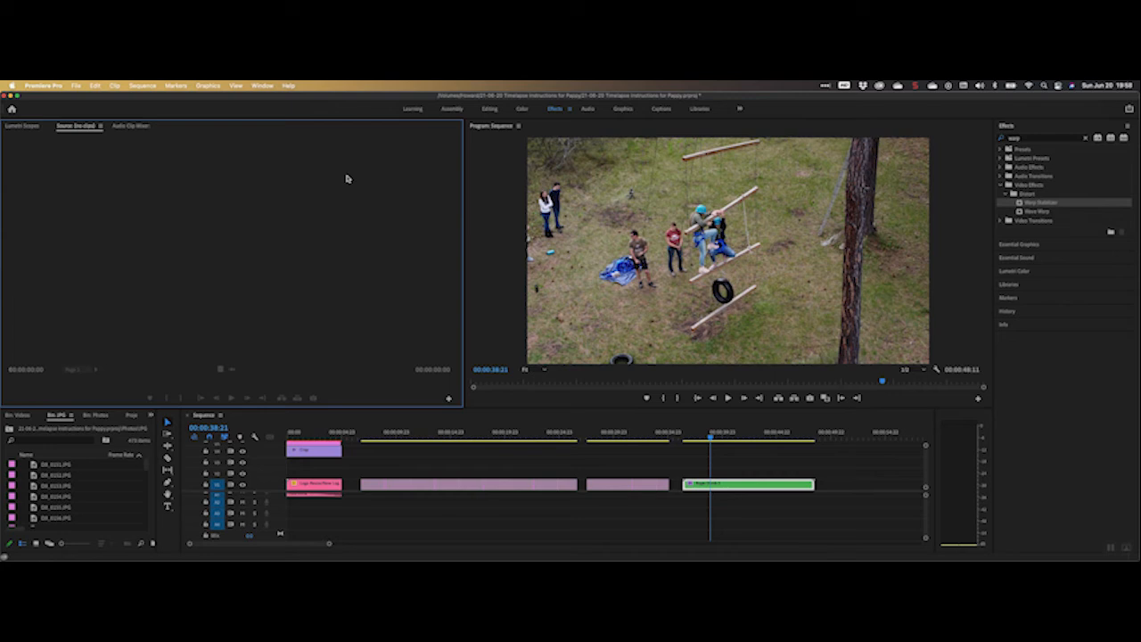
# Reopen the Effect Controls panel with the nested rope-climb clip still selected.
pyautogui.rightClick(348, 178)
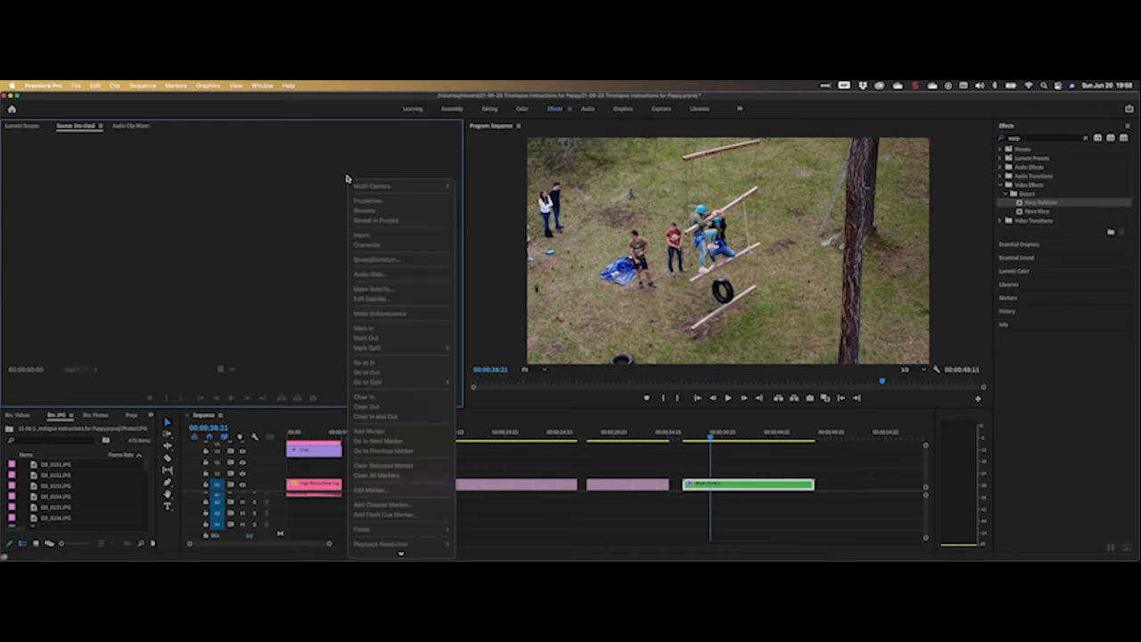
pyautogui.click(287, 194)
pyautogui.click(264, 86)
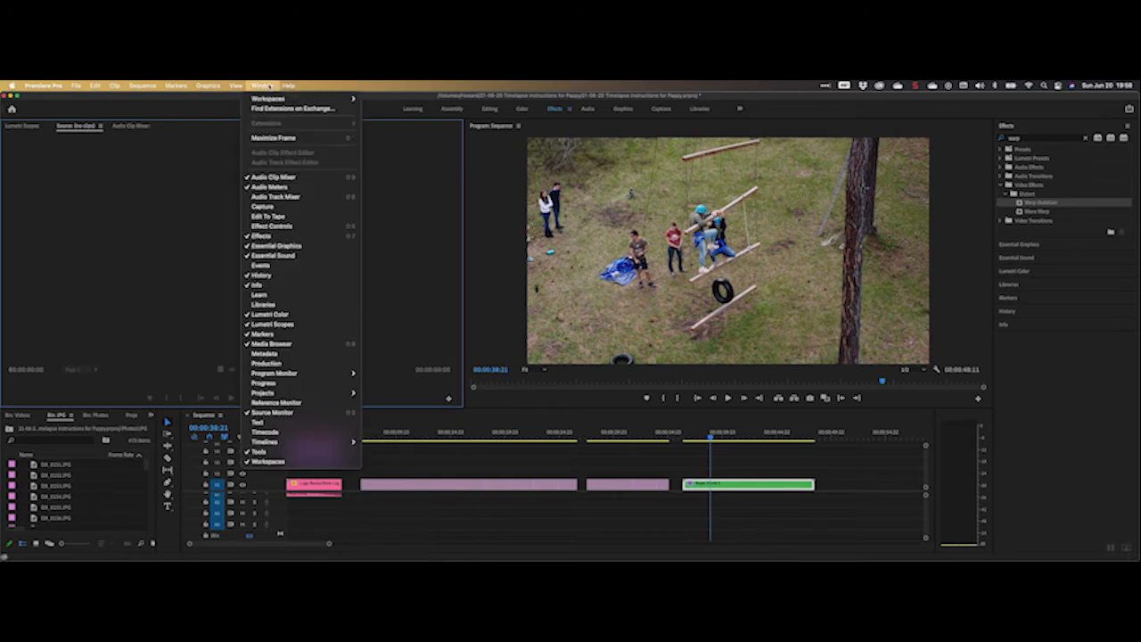
pyautogui.click(279, 226)
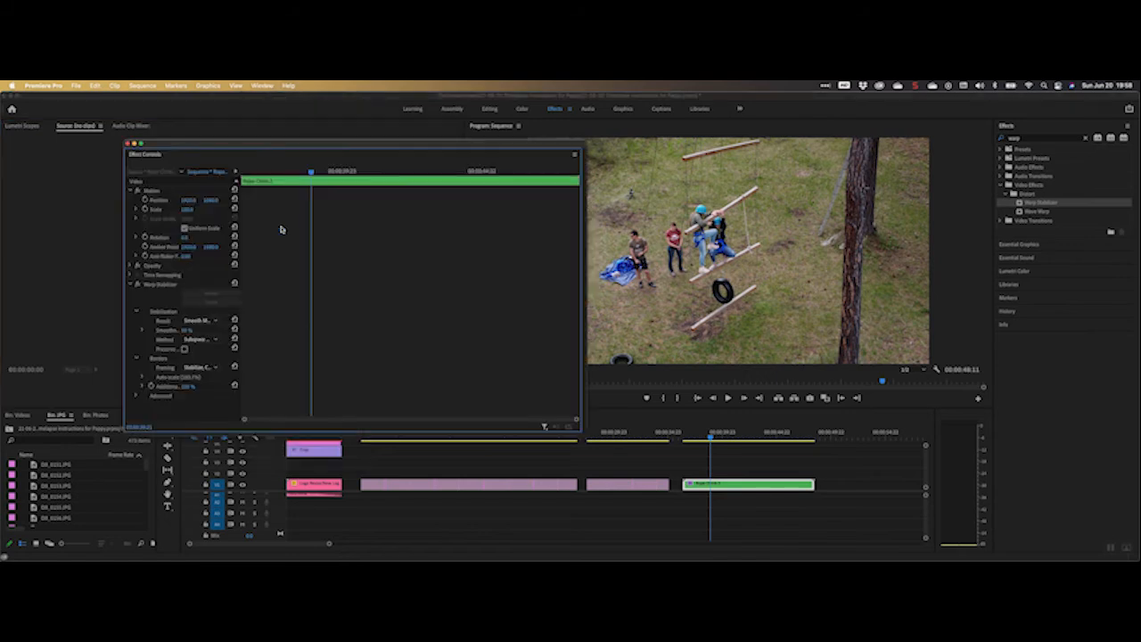
# Reposition the floating Effect Controls window over the Source monitor area and make it narrower.
pyautogui.moveTo(285, 146); pyautogui.dragTo(165, 129)
pyautogui.doubleClick(166, 129)
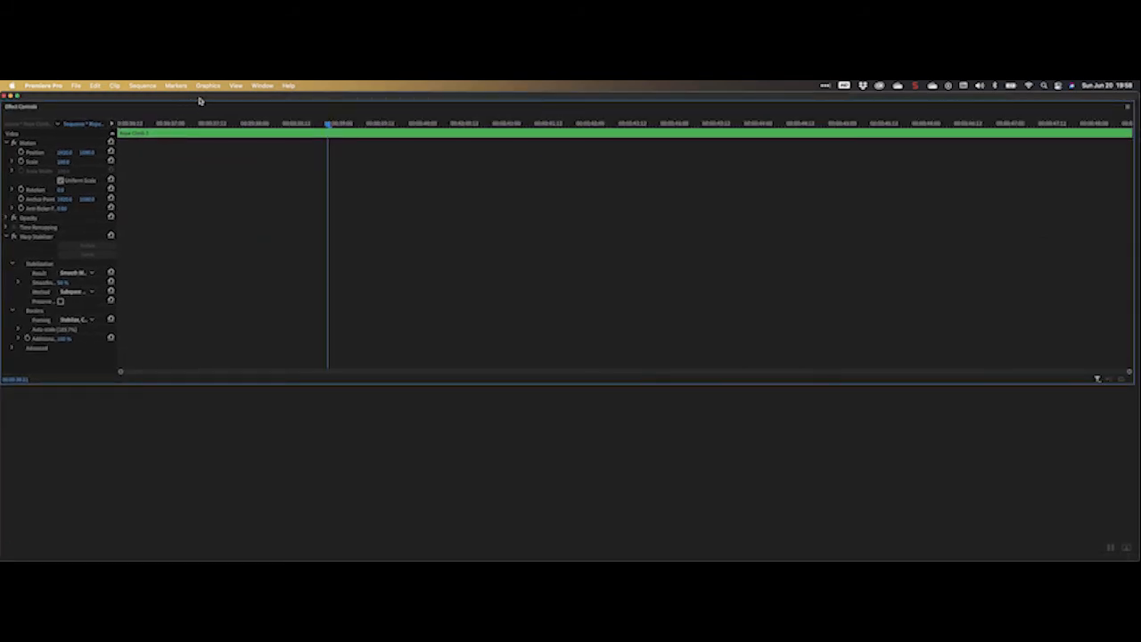
pyautogui.doubleClick(200, 101)
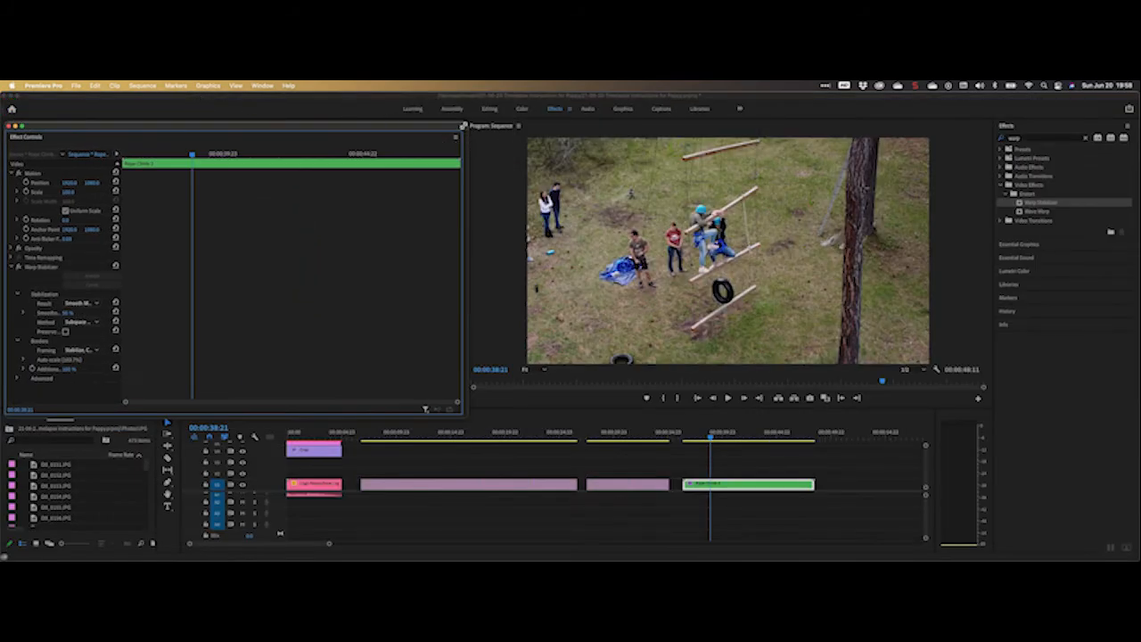
pyautogui.moveTo(462, 126); pyautogui.dragTo(217, 157)
pyautogui.moveTo(76, 156); pyautogui.dragTo(225, 197)
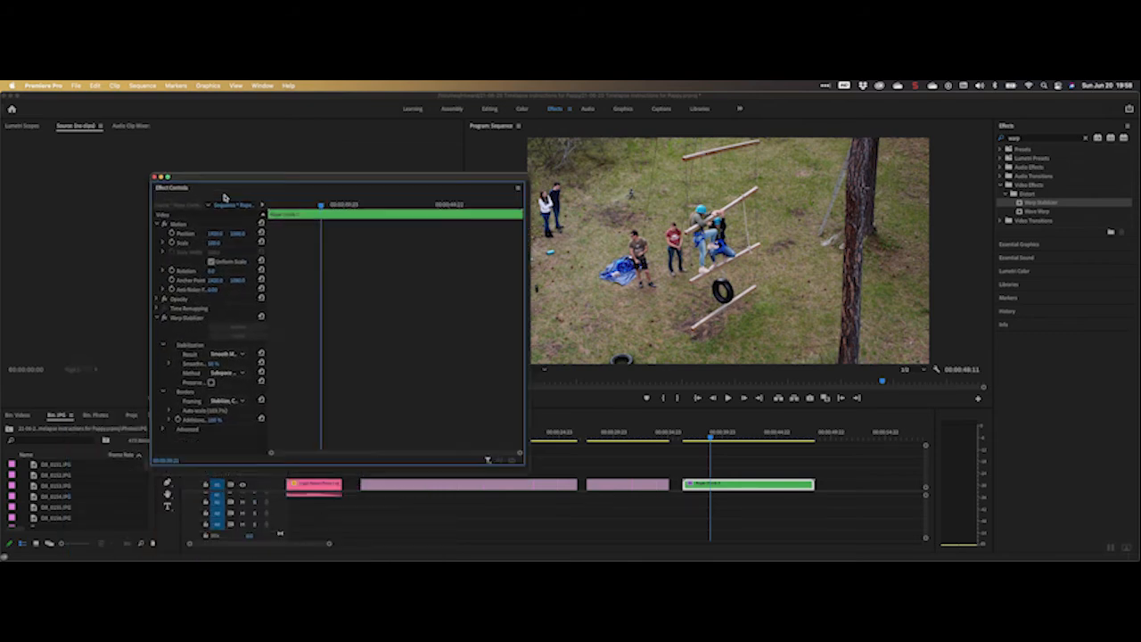
# Toggle the Effect Controls window between maximized and floating size.
pyautogui.doubleClick(224, 197)
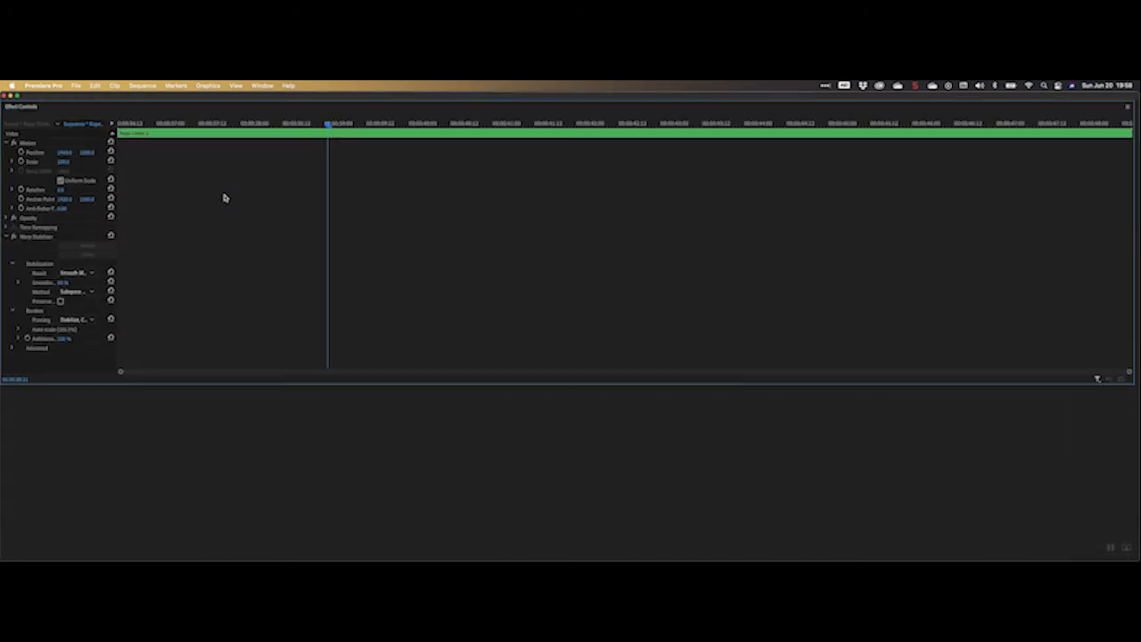
pyautogui.doubleClick(131, 93)
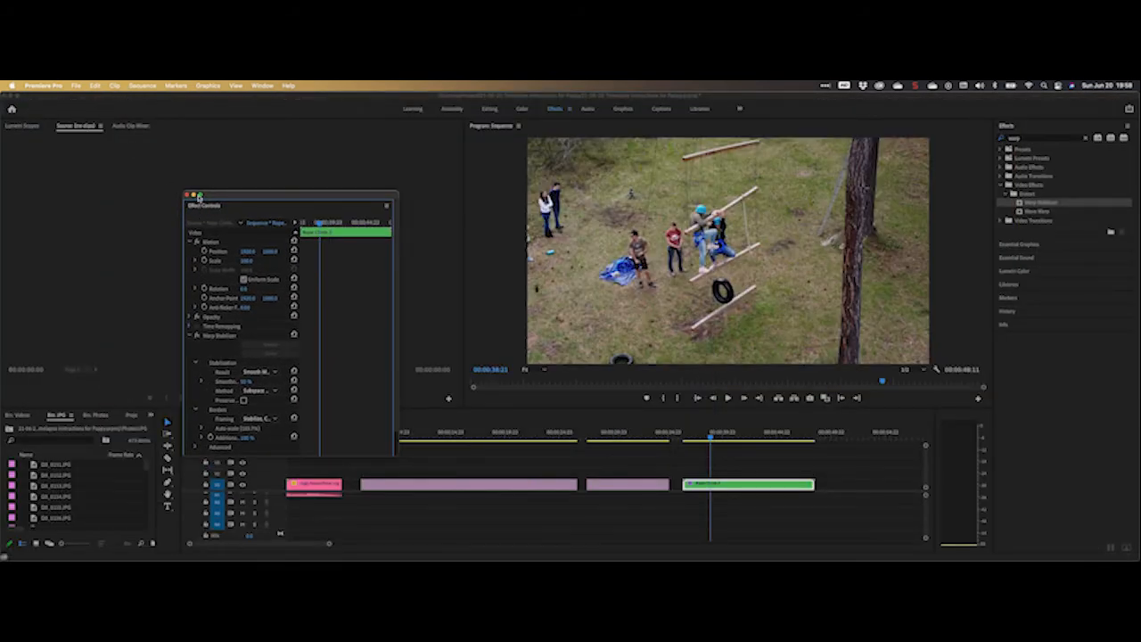
pyautogui.click(200, 195)
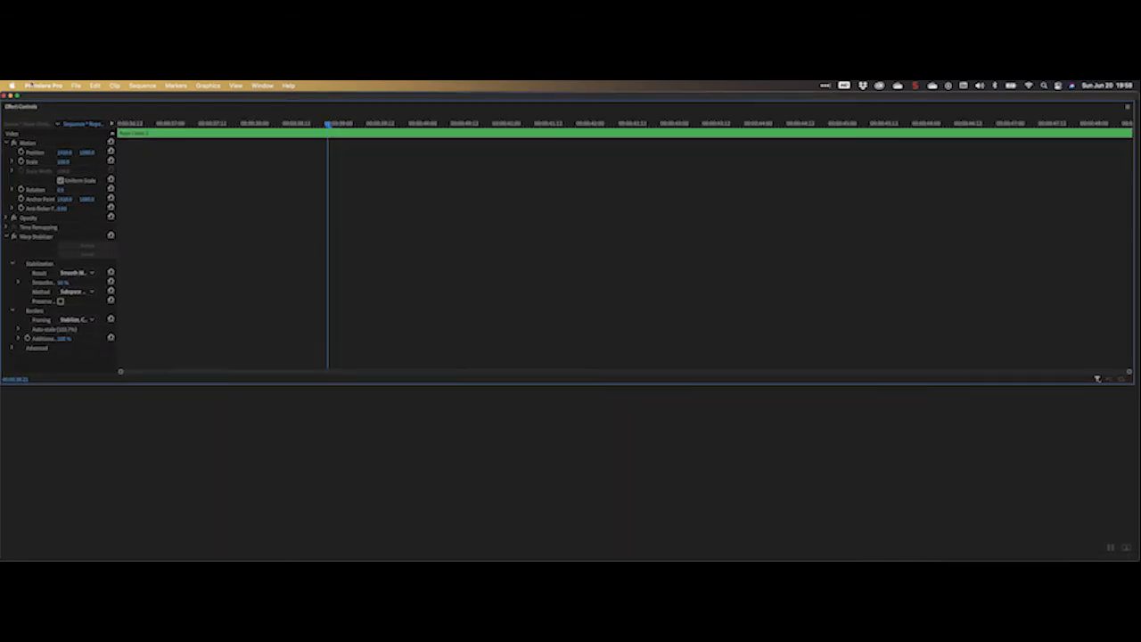
pyautogui.click(17, 96)
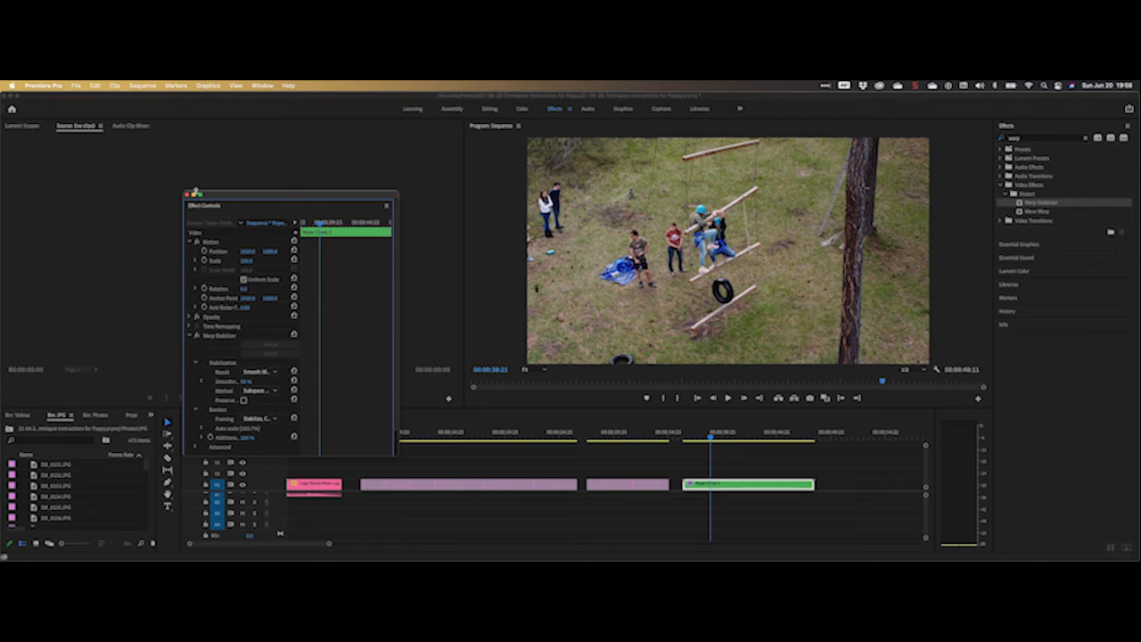
# Close the floating Effect Controls window, reset the Effects workspace to its saved layout, and display the Rope Climb 2 clip's effect settings.
pyautogui.click(187, 195)
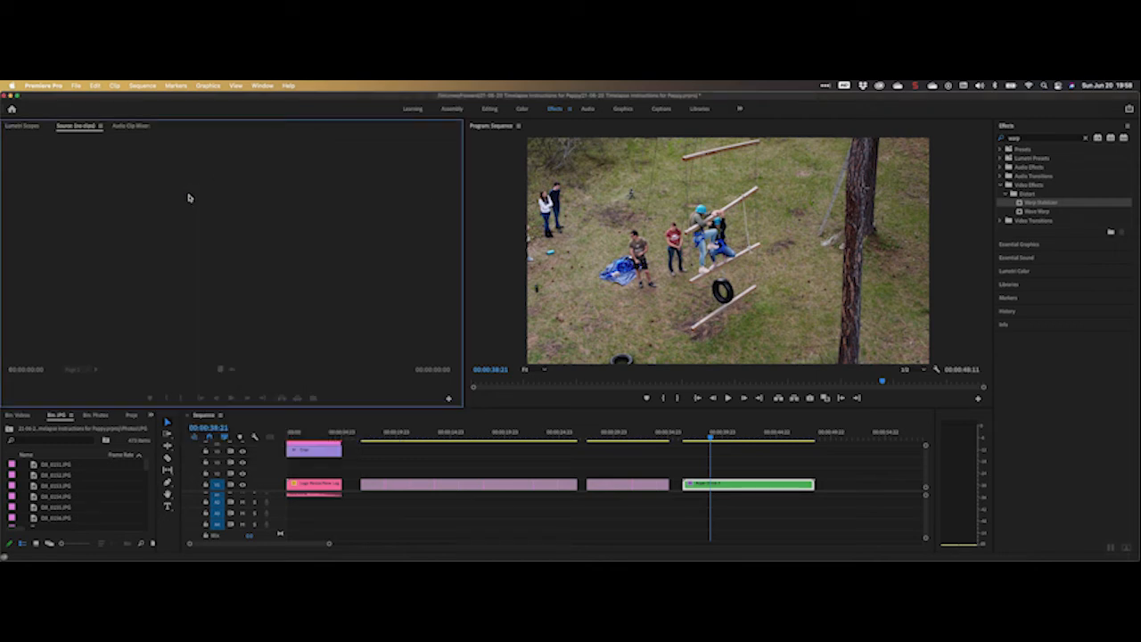
pyautogui.click(260, 86)
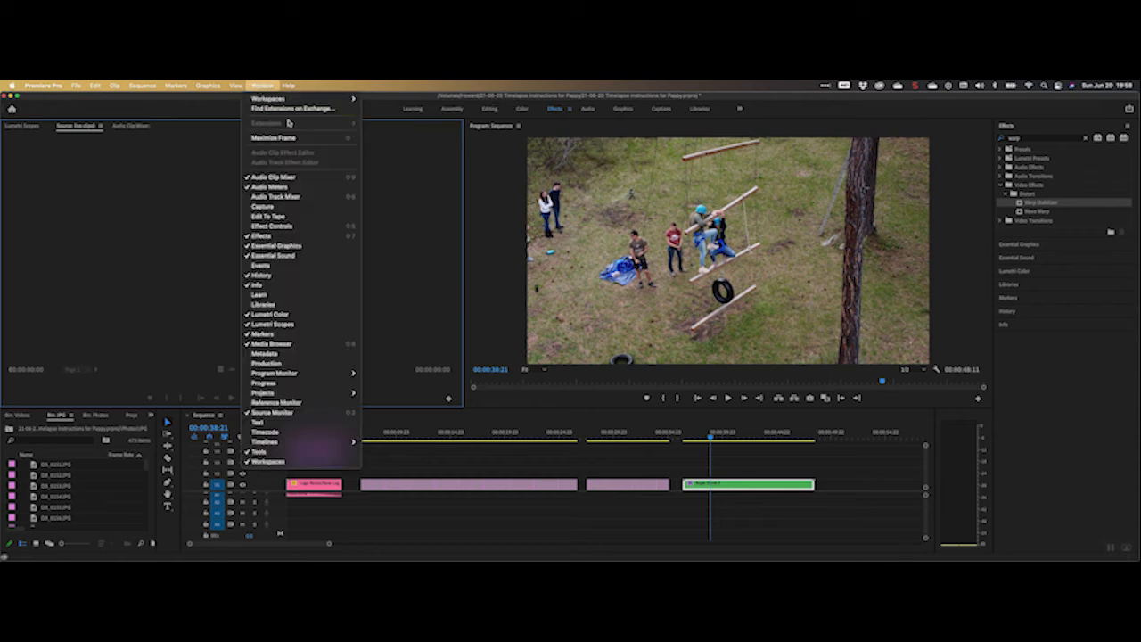
pyautogui.click(267, 86)
pyautogui.click(270, 88)
pyautogui.moveTo(268, 98)
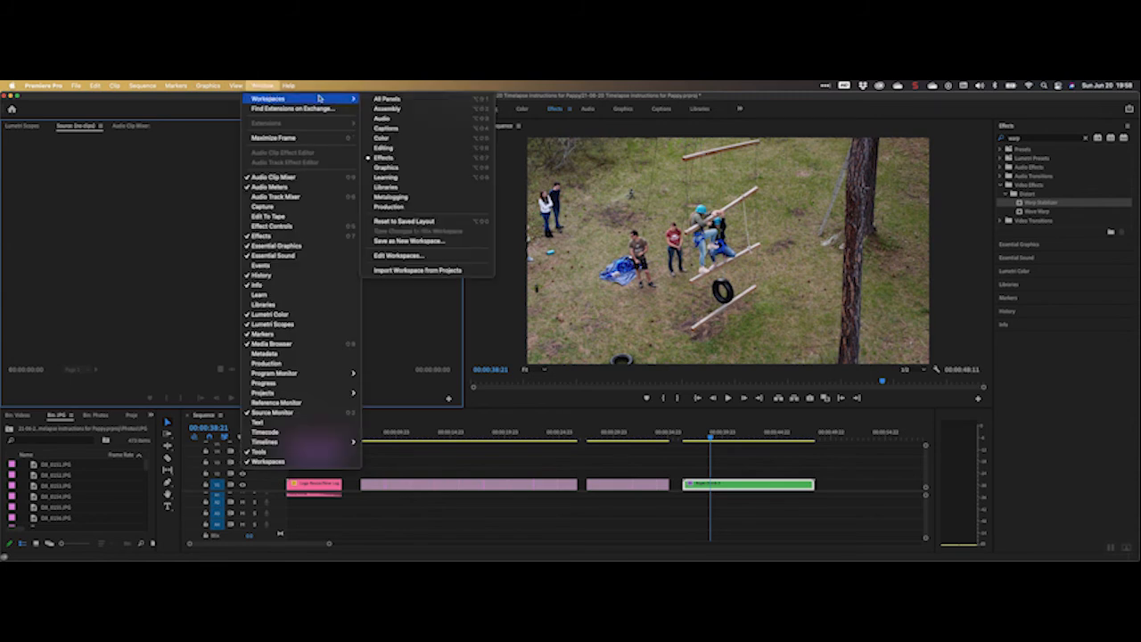
pyautogui.click(393, 221)
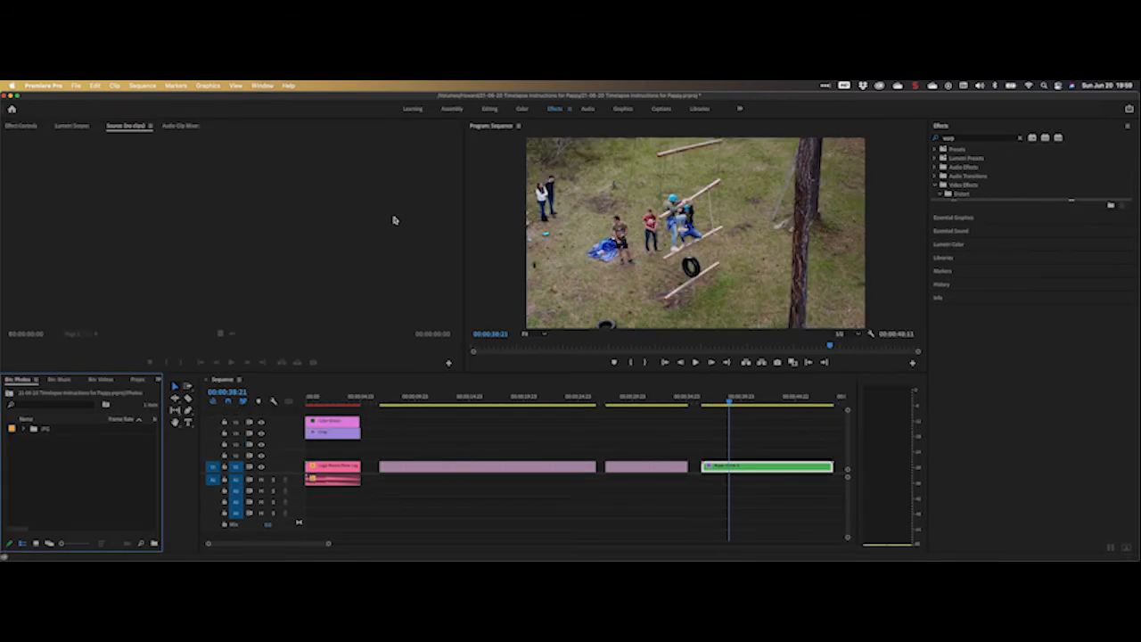
pyautogui.click(24, 126)
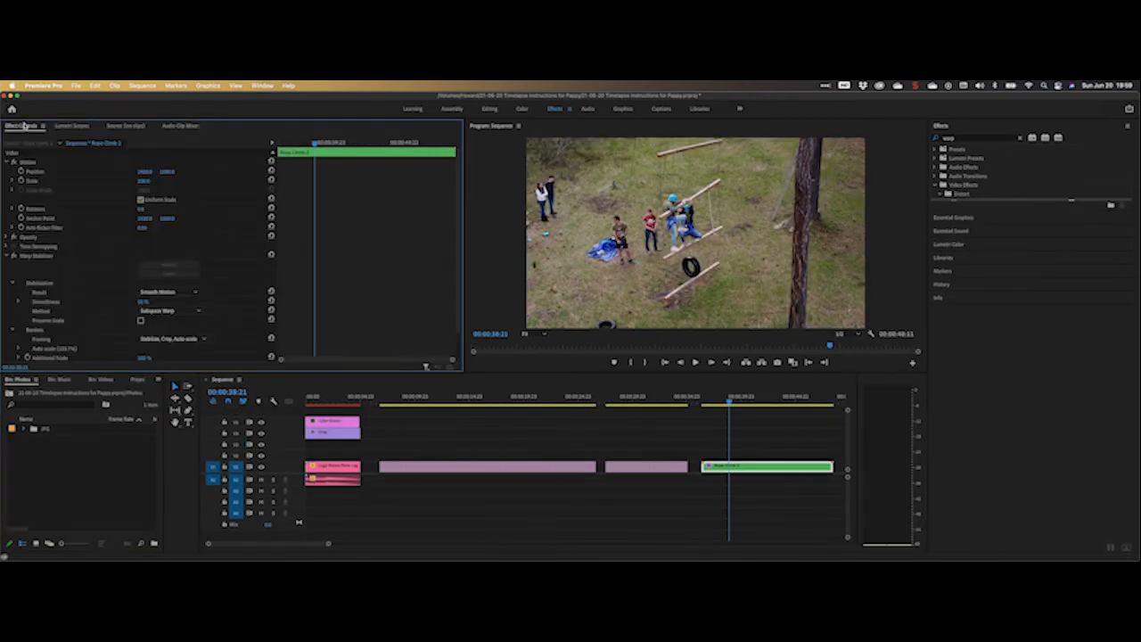
pyautogui.scroll(-2, 126, 306)
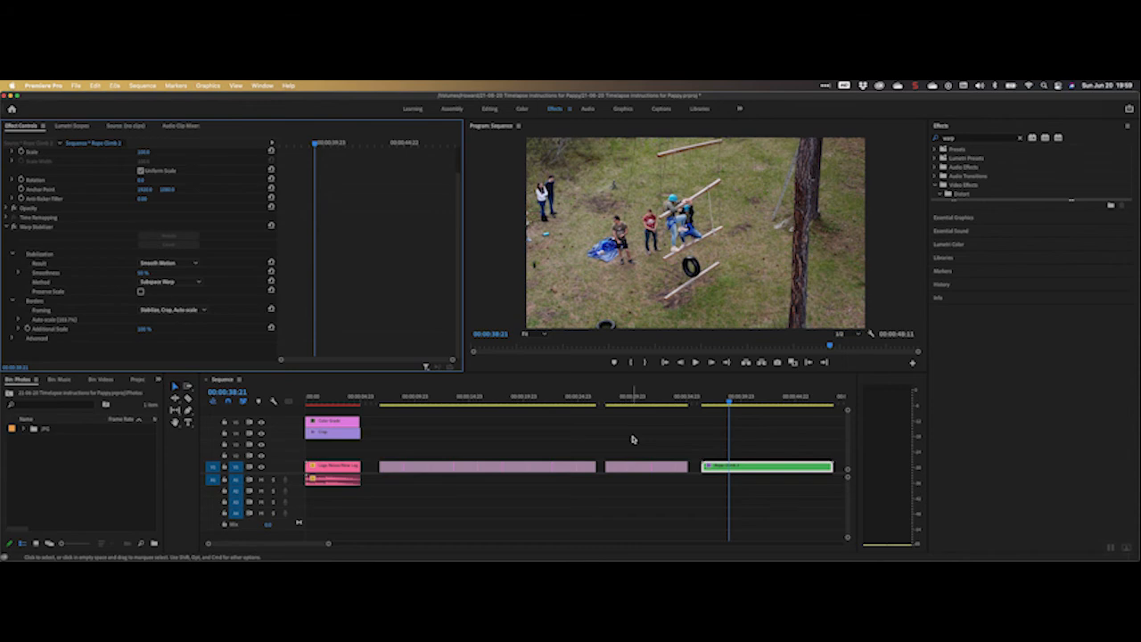
# Try to render the sequence's video previews.
pyautogui.press('Return')
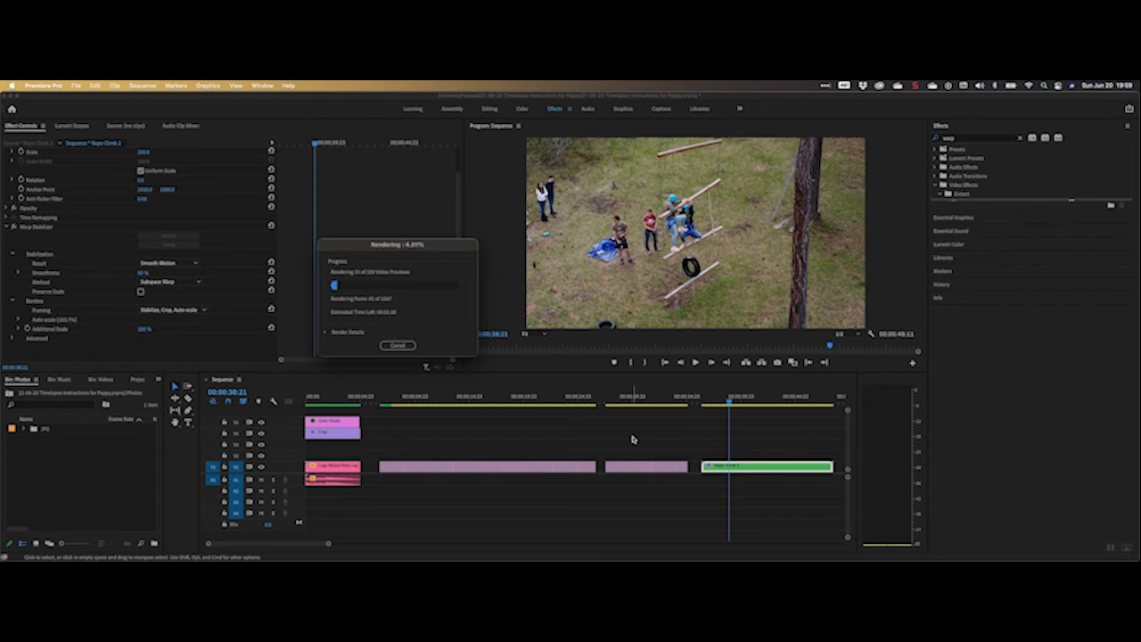
pyautogui.click(398, 345)
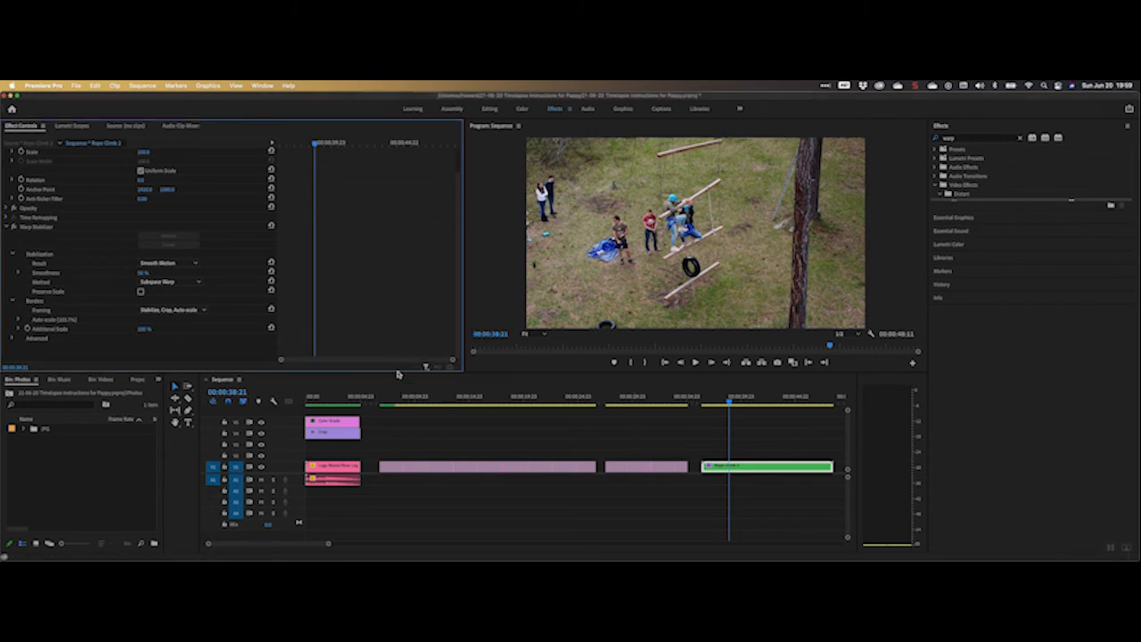
# Nest the first group of photo clips after the logo as a sequence named Eating Lunch.
pyautogui.click(384, 465)
pyautogui.moveTo(383, 464); pyautogui.dragTo(600, 479)
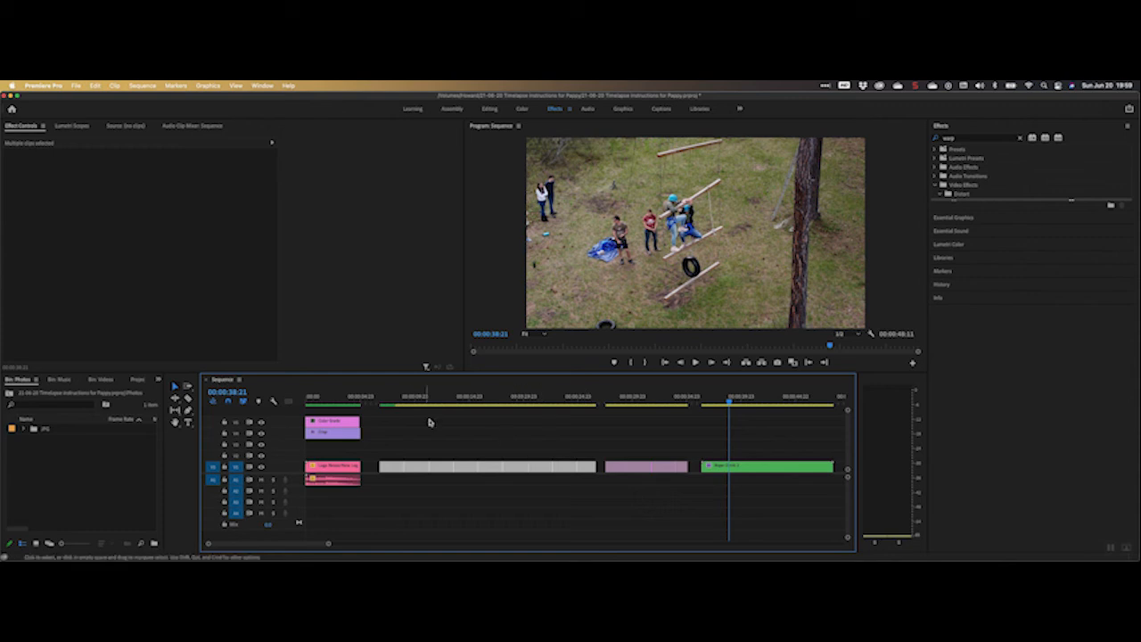
pyautogui.rightClick(453, 471)
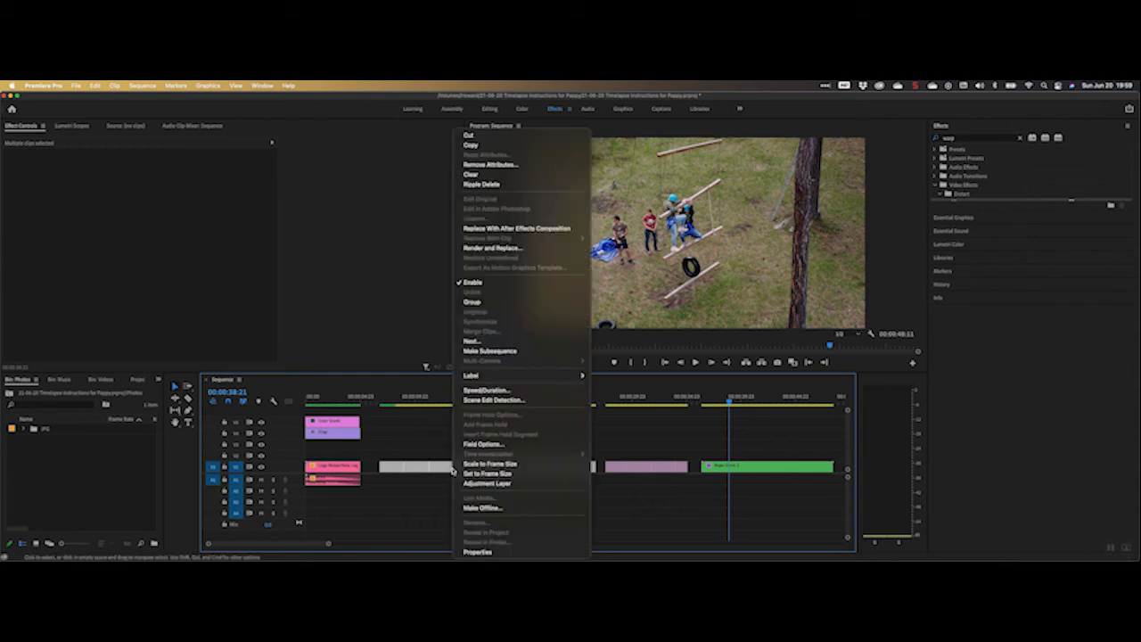
pyautogui.click(499, 340)
pyautogui.write('T')
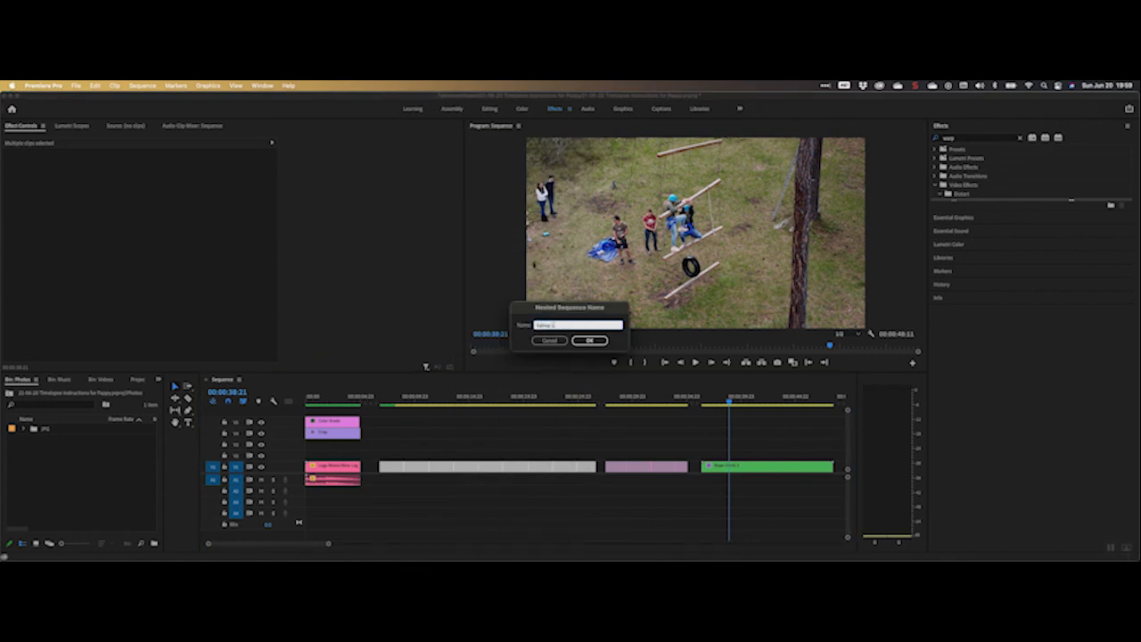
pyautogui.press('Return')
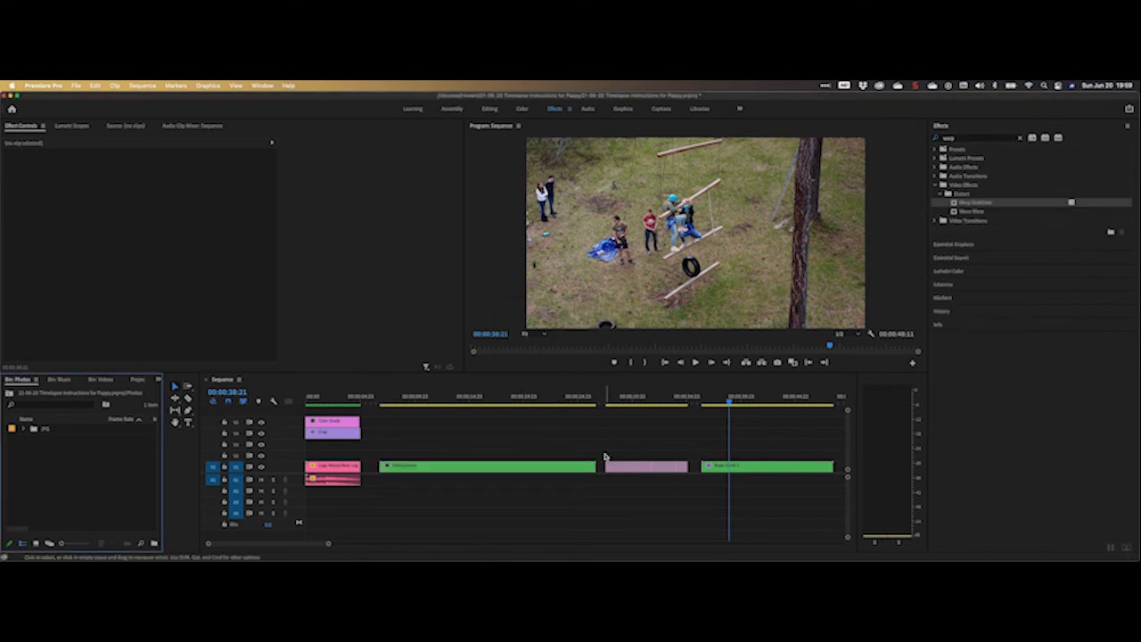
# Nest the photo clips between Eating Lunch and Rope Climb 2 as a sequence named Rope Climb 1.
pyautogui.moveTo(604, 458); pyautogui.dragTo(683, 477)
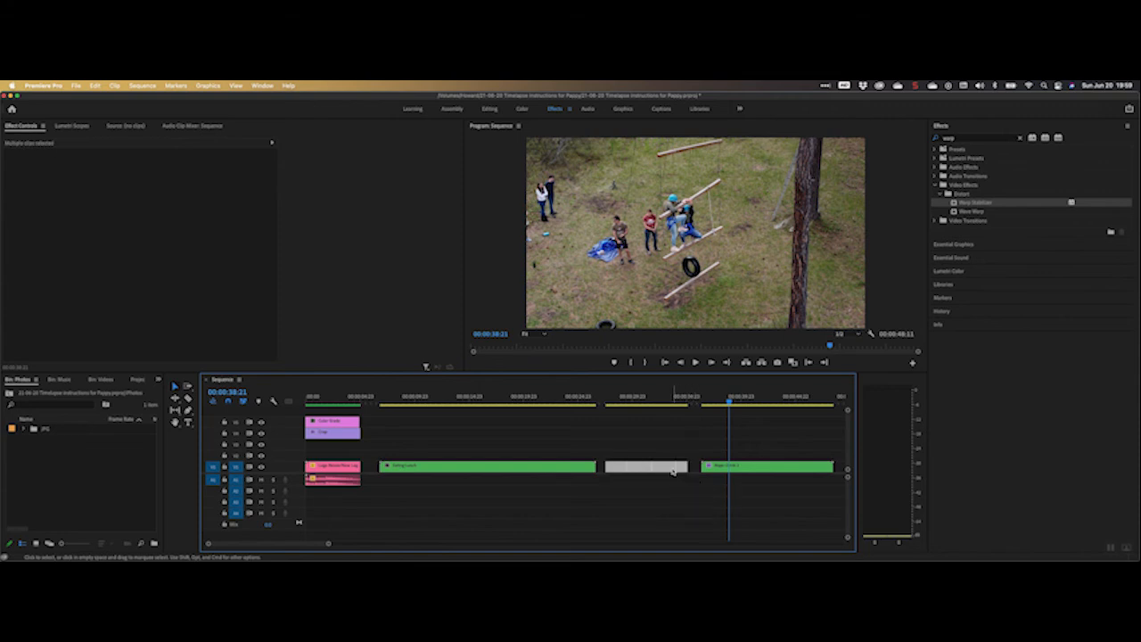
pyautogui.rightClick(673, 472)
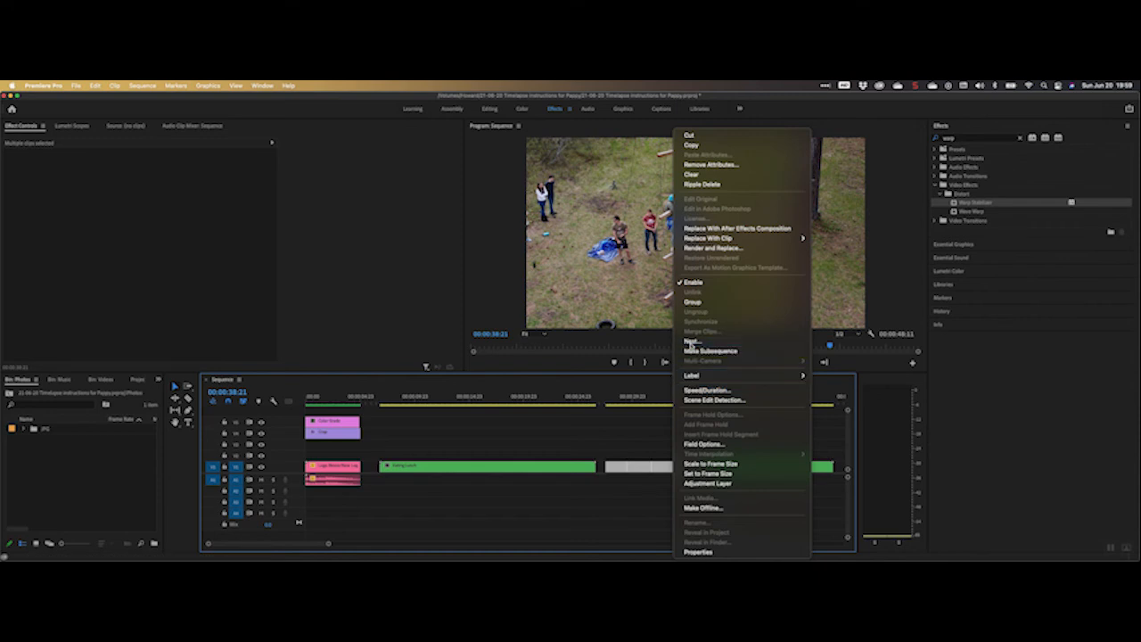
pyautogui.click(692, 342)
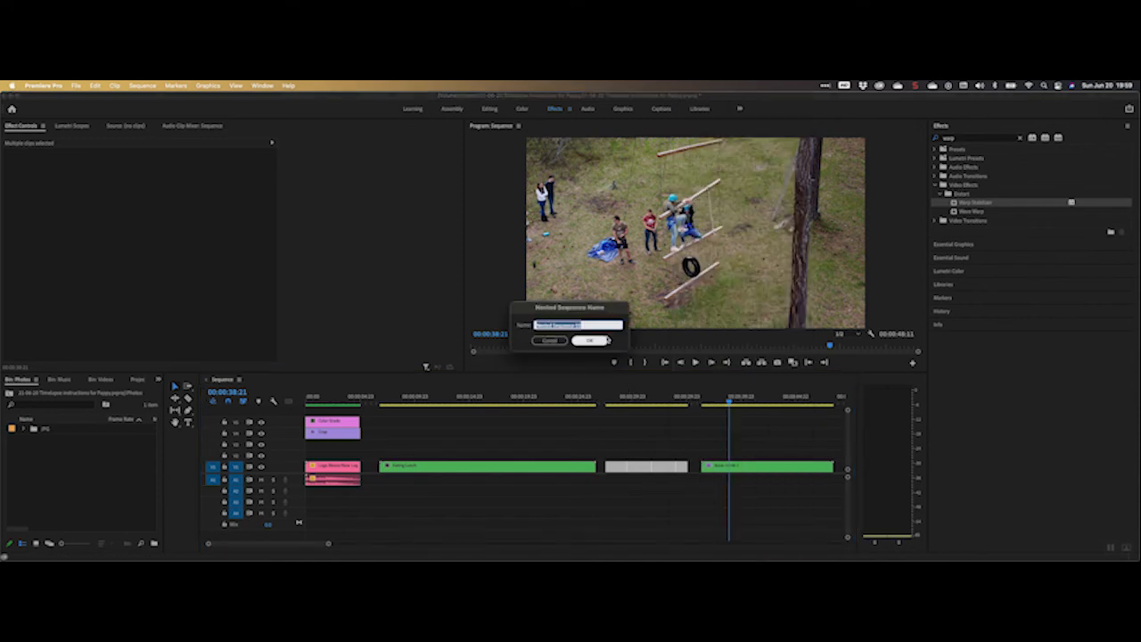
pyautogui.write('s')
pyautogui.click(590, 340)
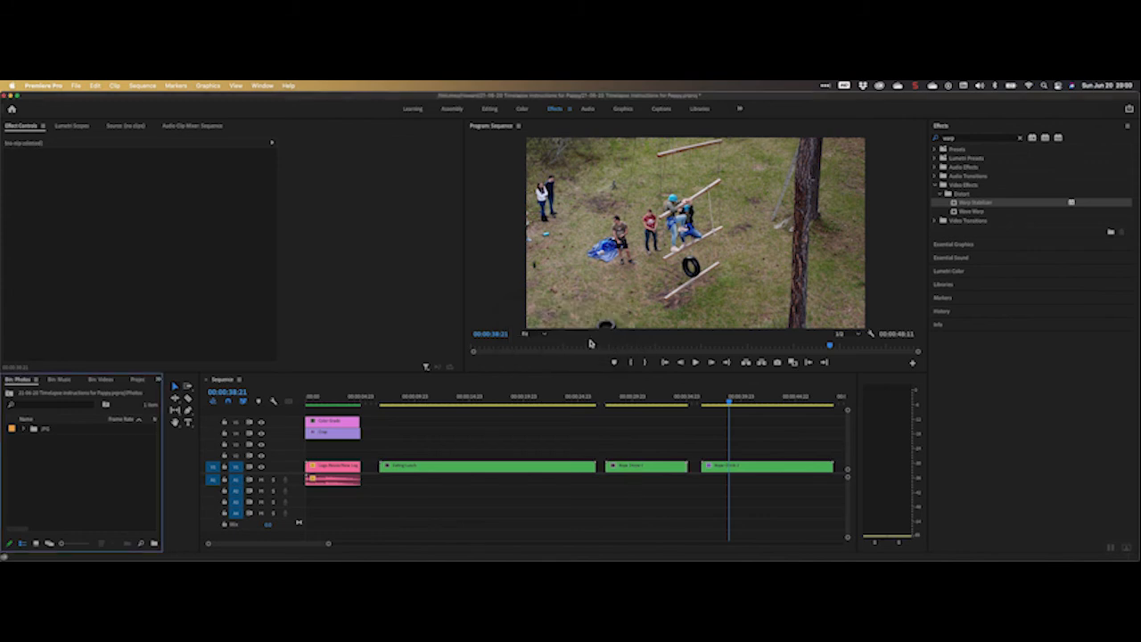
# Remove the gaps between the logo, Eating Lunch, Rope Climb 1 and Rope Climb 2 clips, and play the sequence from its start.
pyautogui.click(375, 403)
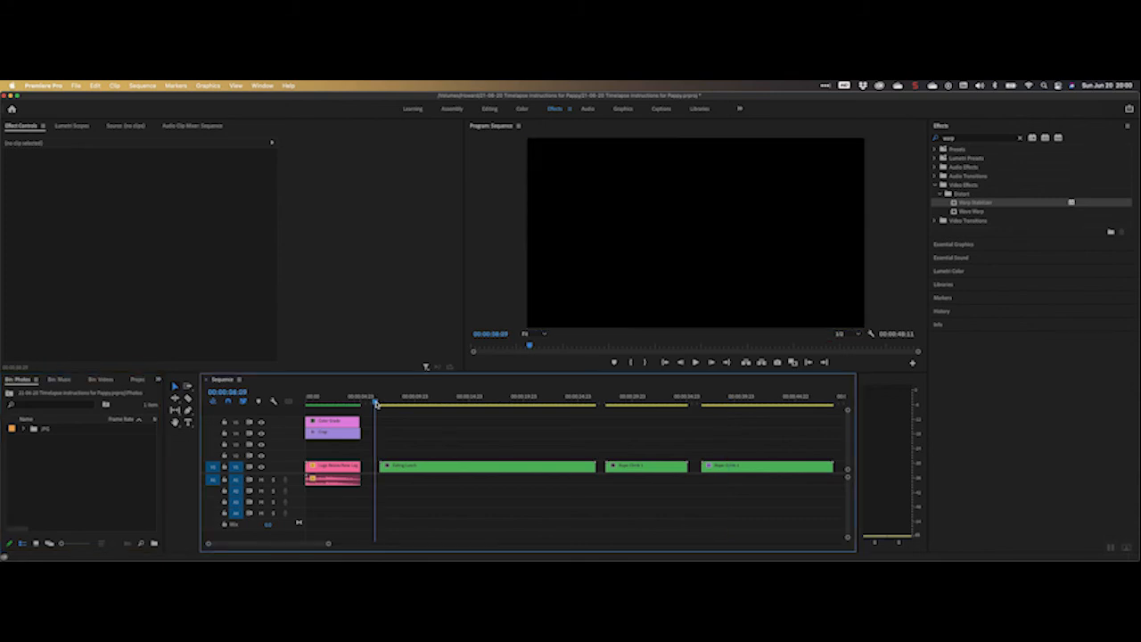
pyautogui.click(366, 469)
pyautogui.press('Delete')
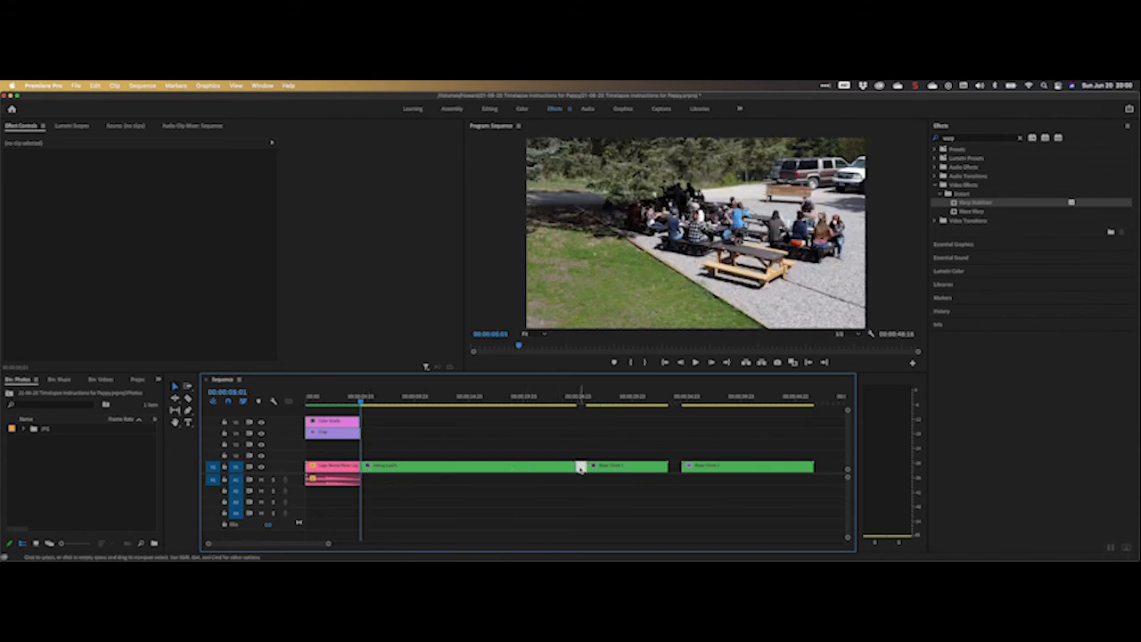
pyautogui.moveTo(581, 470); pyautogui.dragTo(607, 470)
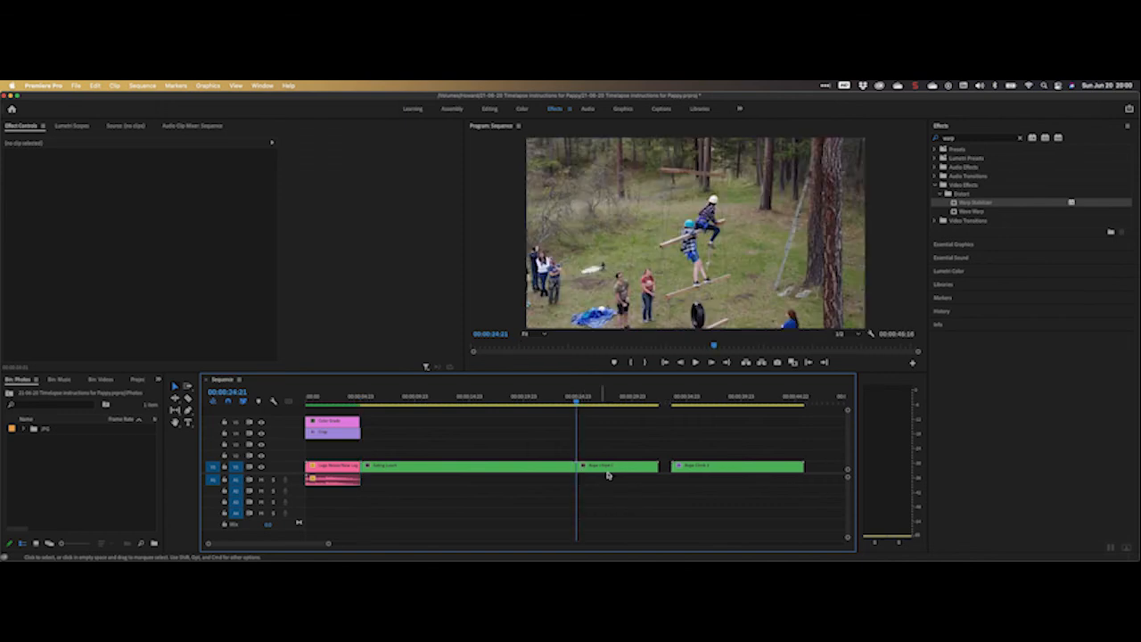
pyautogui.click(663, 470)
pyautogui.press('Delete')
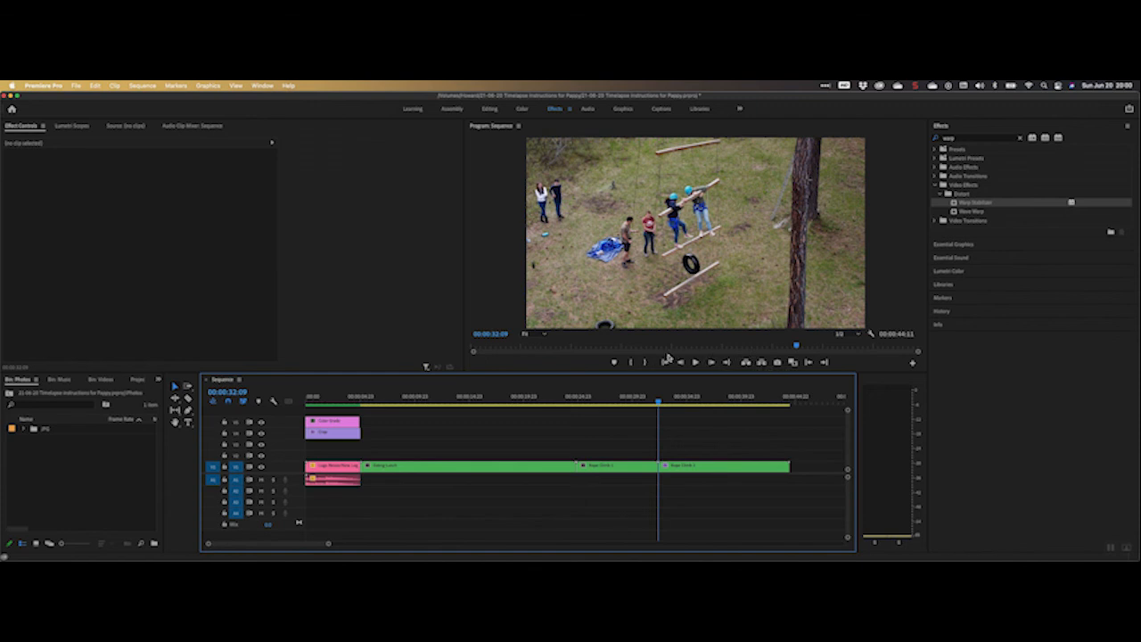
pyautogui.click(666, 362)
pyautogui.press('space')
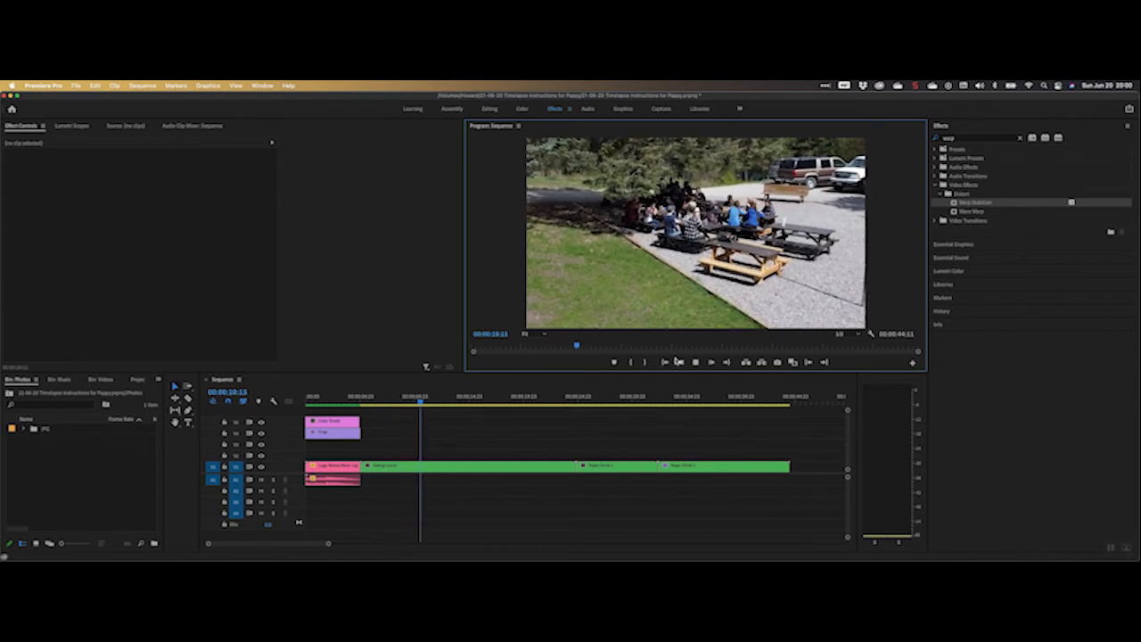
# Speed up the Eating Lunch clip, close the gap behind it, and play back the faster clip.
pyautogui.click(539, 463)
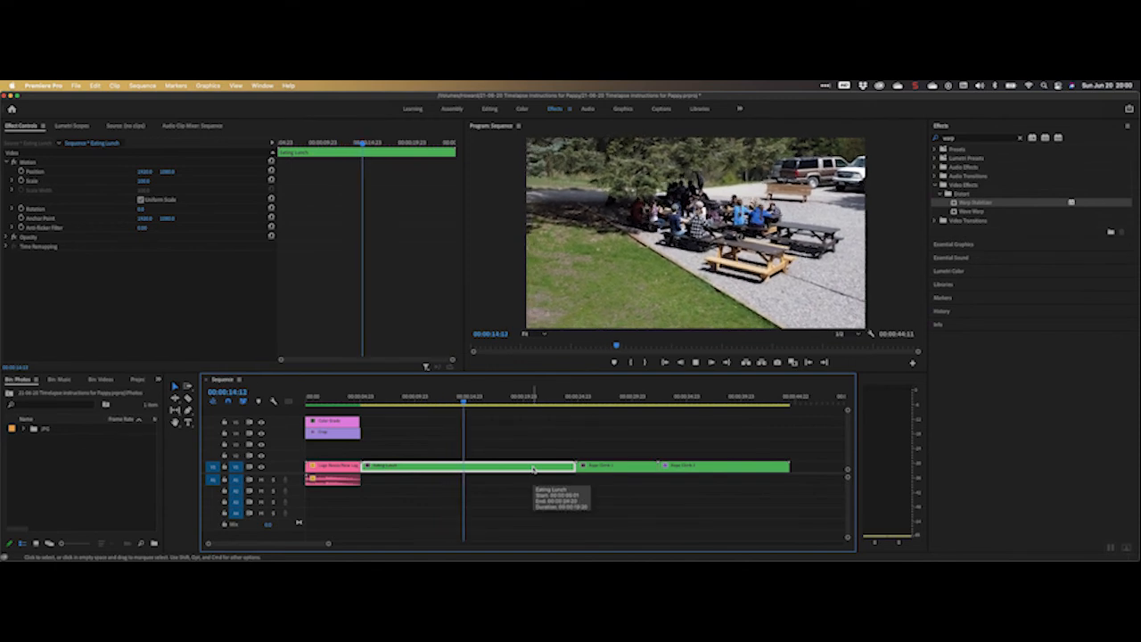
pyautogui.press('super+r')
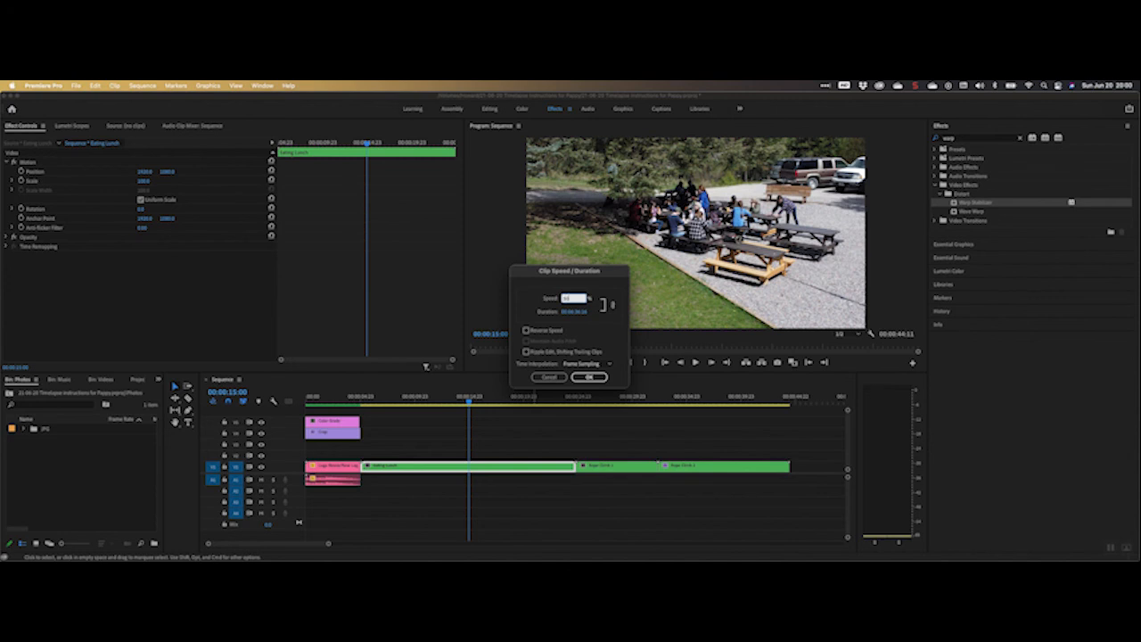
pyautogui.press('Return')
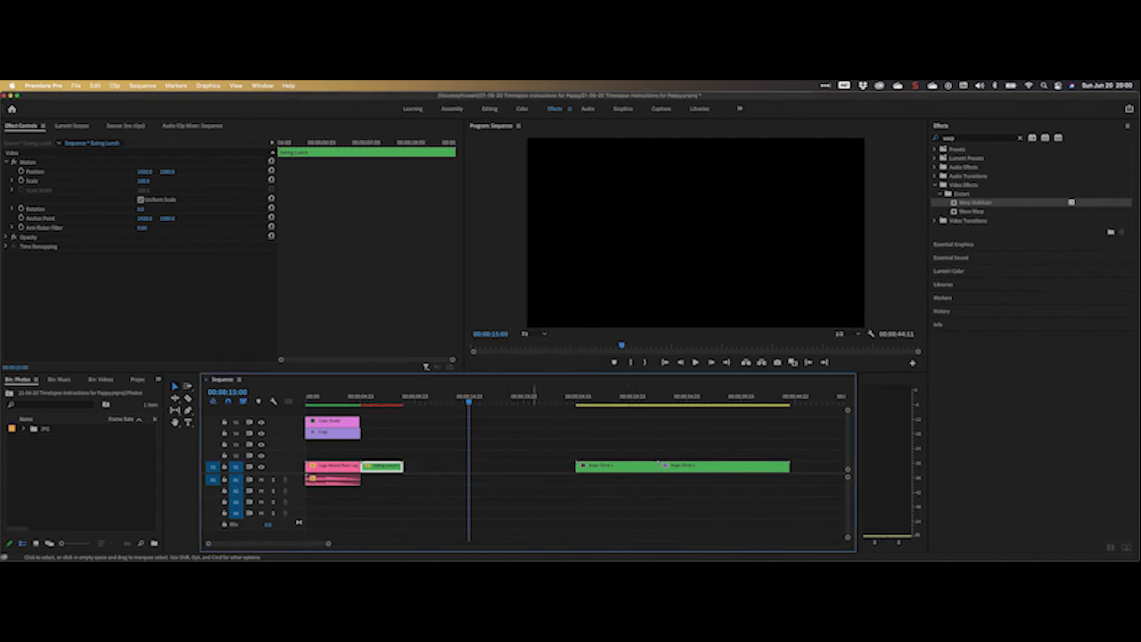
pyautogui.click(440, 471)
pyautogui.press('Delete')
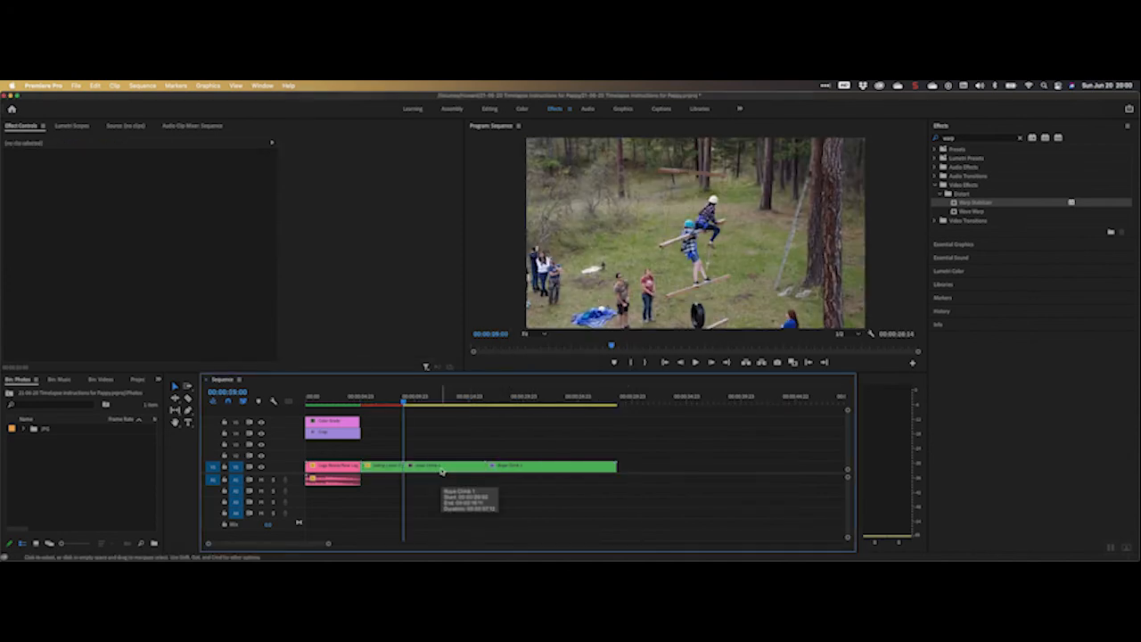
pyautogui.click(352, 397)
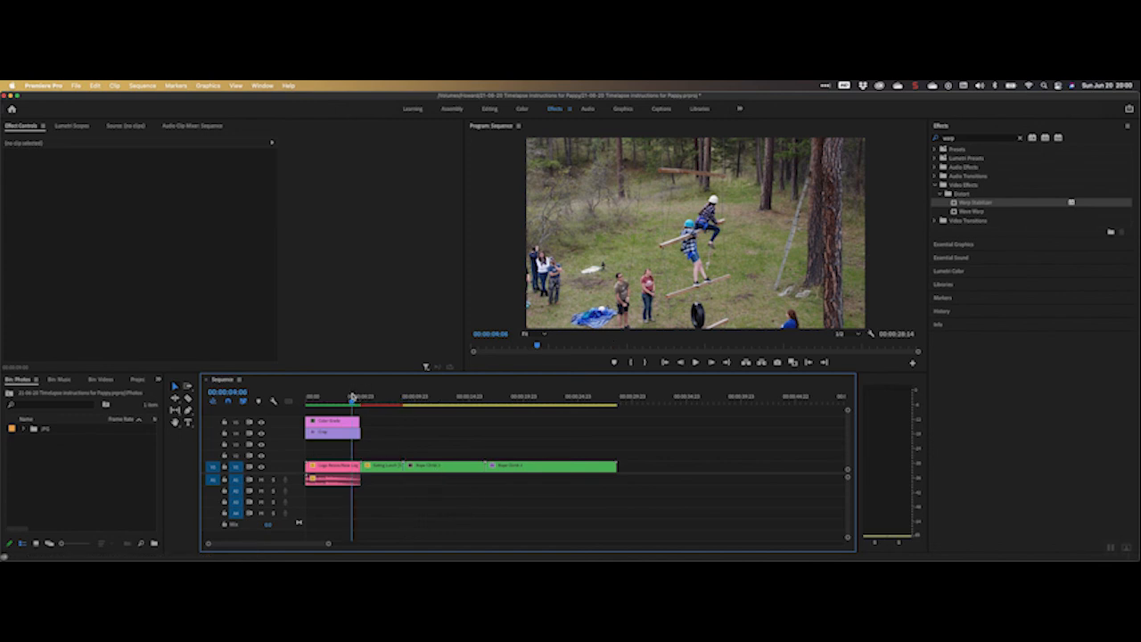
pyautogui.press('space')
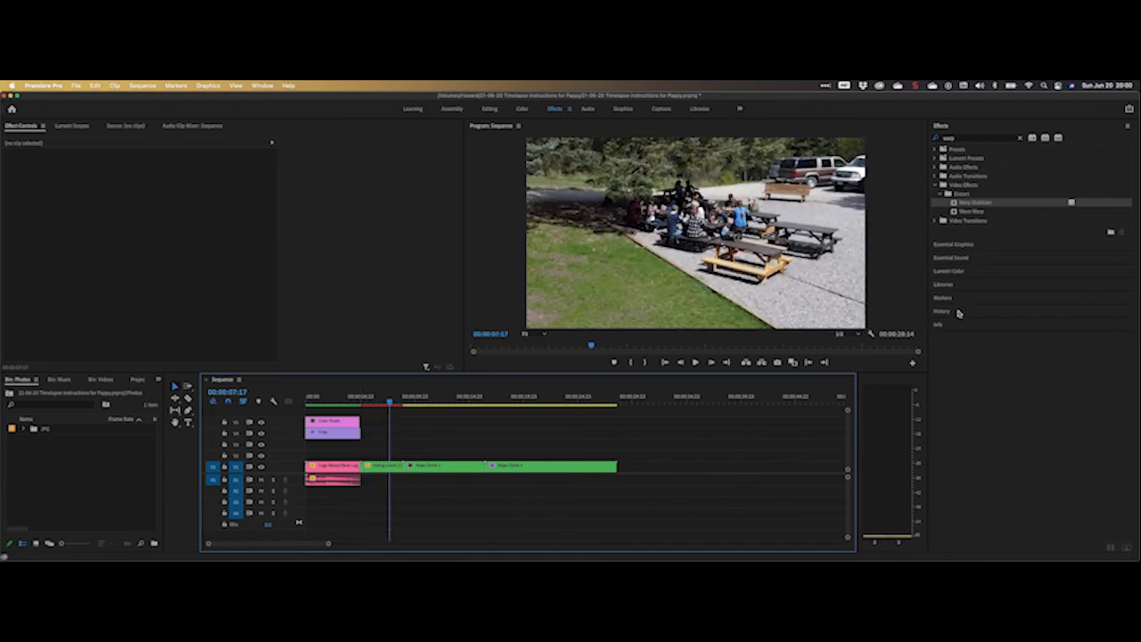
# Try applying Warp Stabilizer to the sped-up Eating Lunch clip and play it back.
pyautogui.moveTo(989, 206); pyautogui.dragTo(426, 474)
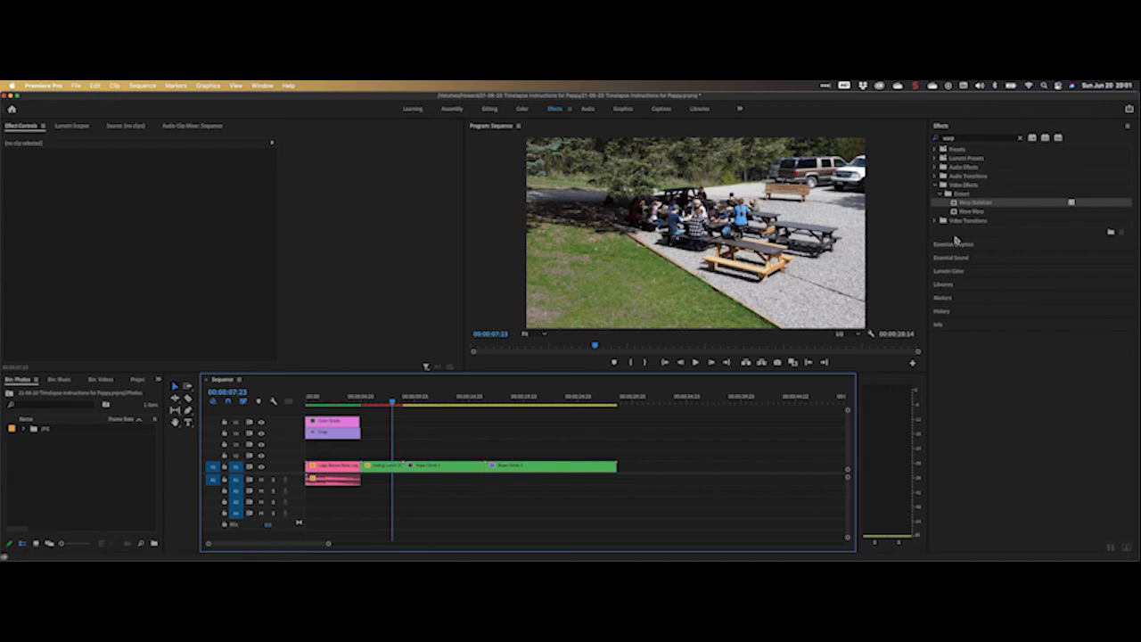
pyautogui.moveTo(962, 205); pyautogui.dragTo(379, 473)
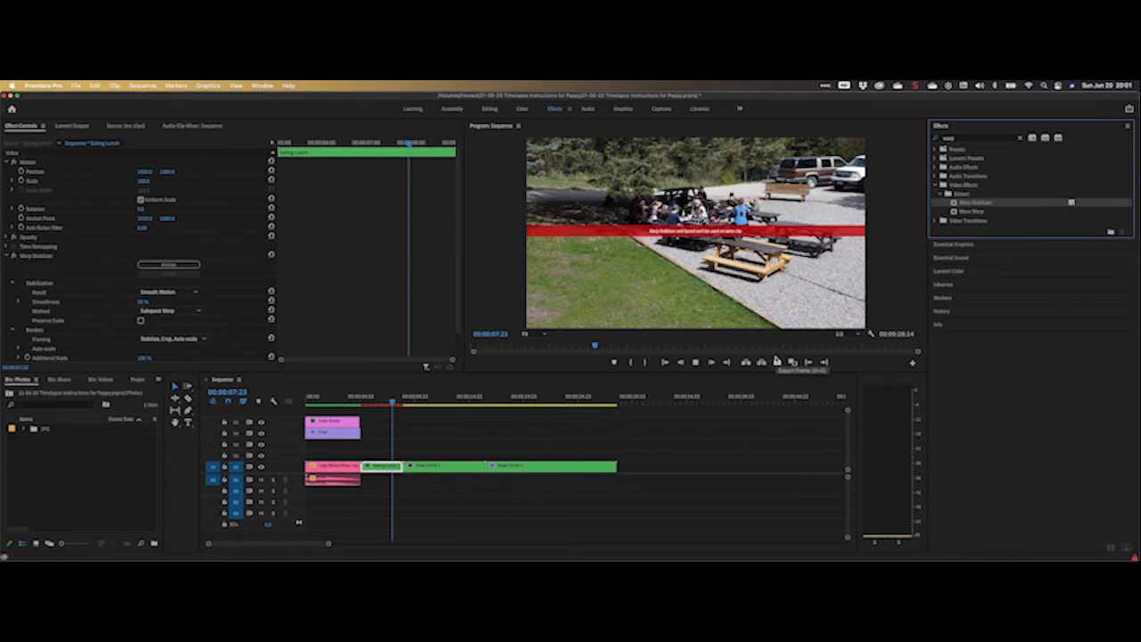
pyautogui.press('space')
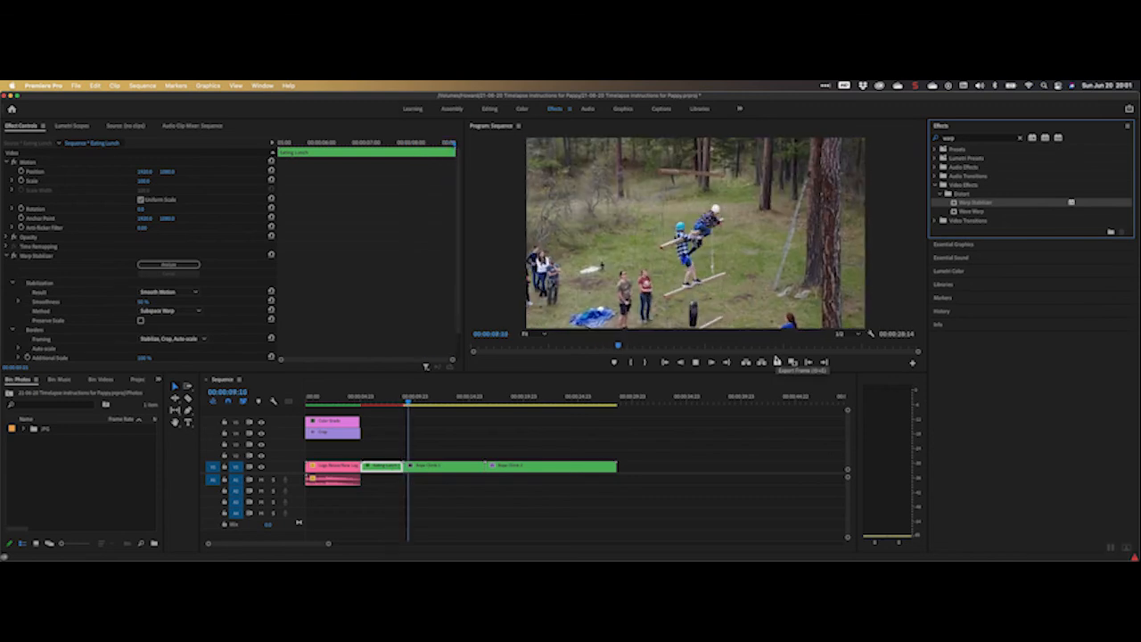
pyautogui.press('space')
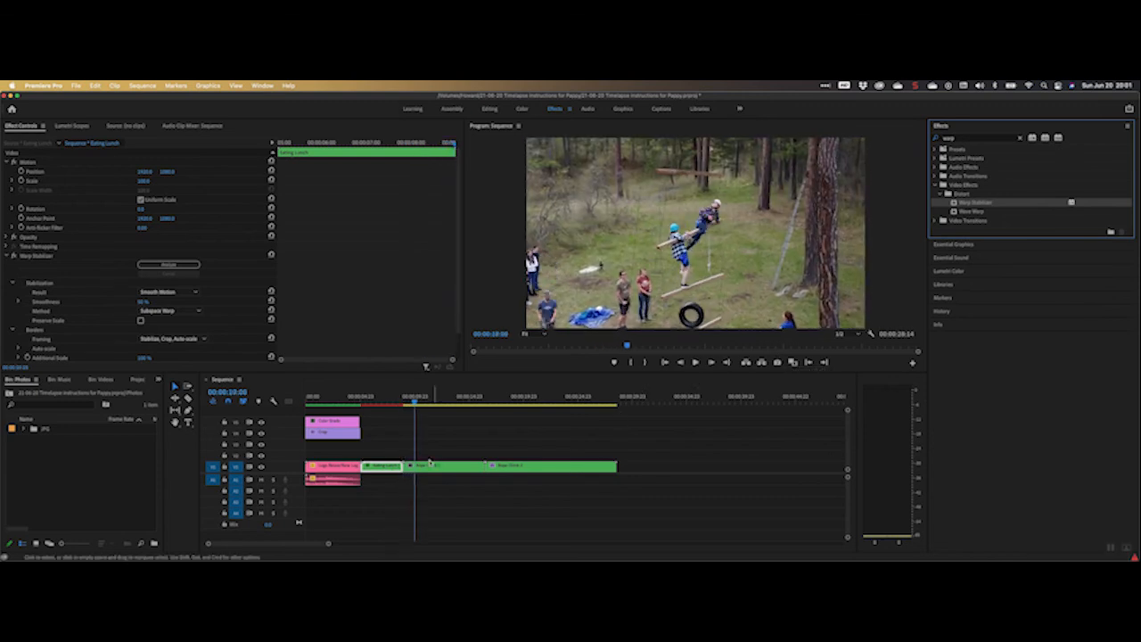
# Return the Eating Lunch clip to normal speed with Warp Stabilizer still applied.
pyautogui.click(388, 406)
pyautogui.click(387, 402)
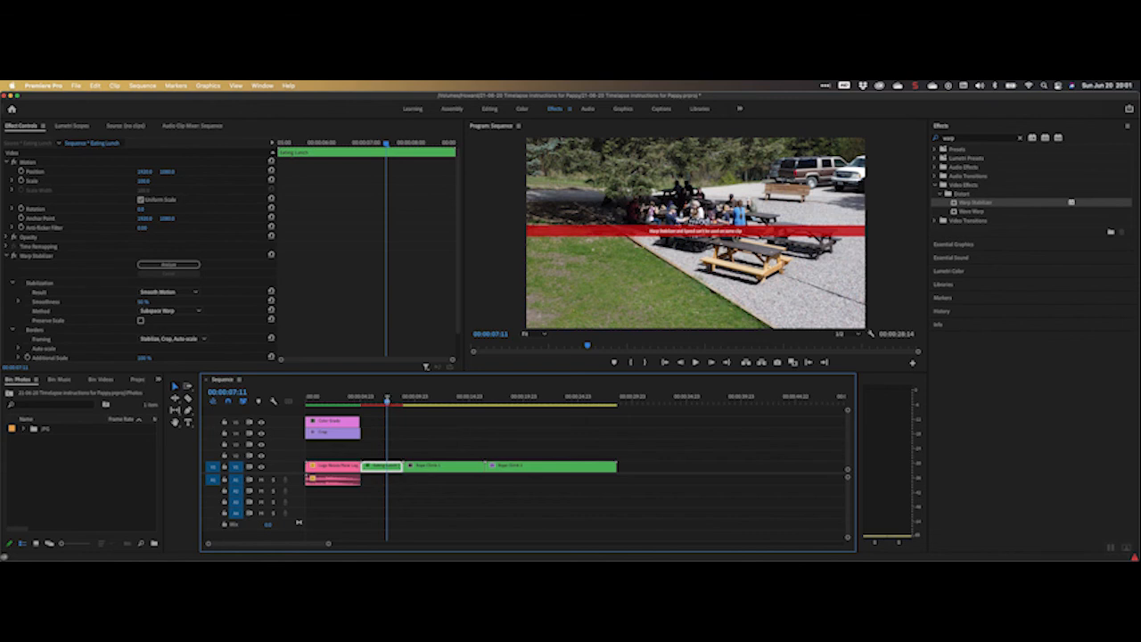
pyautogui.press('super+r')
pyautogui.write('1')
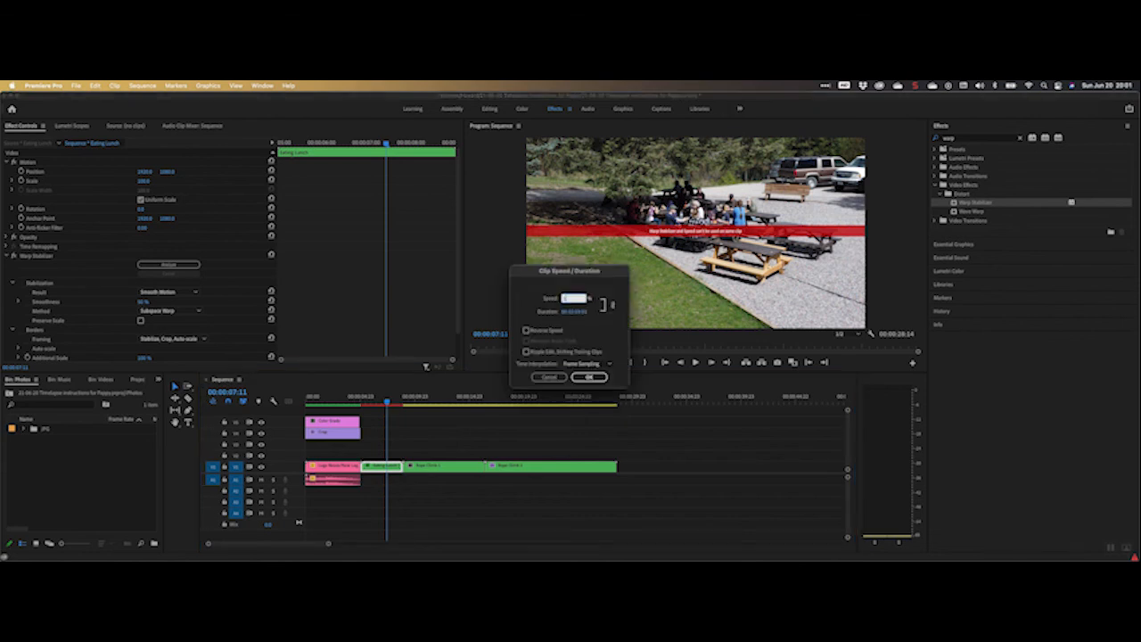
pyautogui.press('Return')
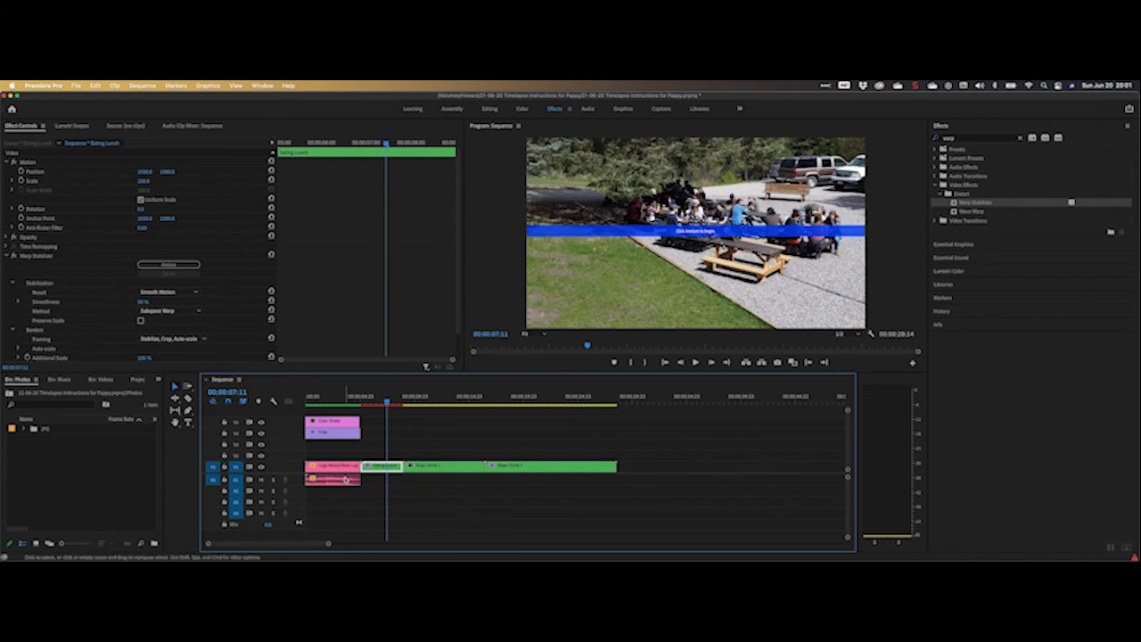
# Undo the speed changes, the Warp Stabilizer effect and the gap removal made for the Eating Lunch clip.
pyautogui.press('super+z')
pyautogui.press('super+z')
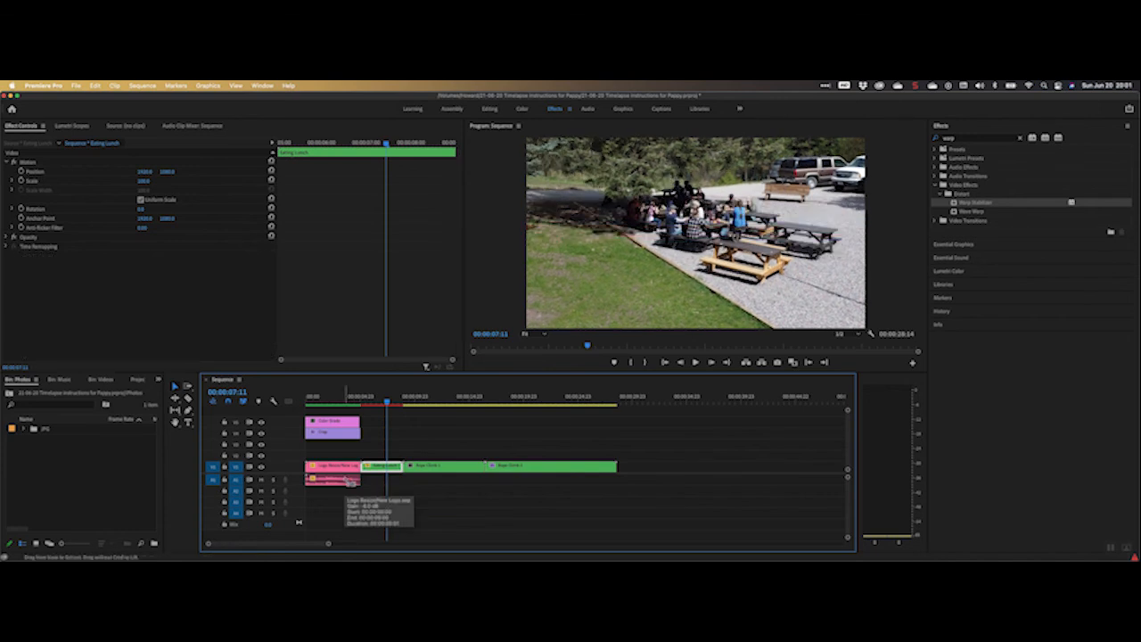
pyautogui.press('super+z')
pyautogui.press('super+z')
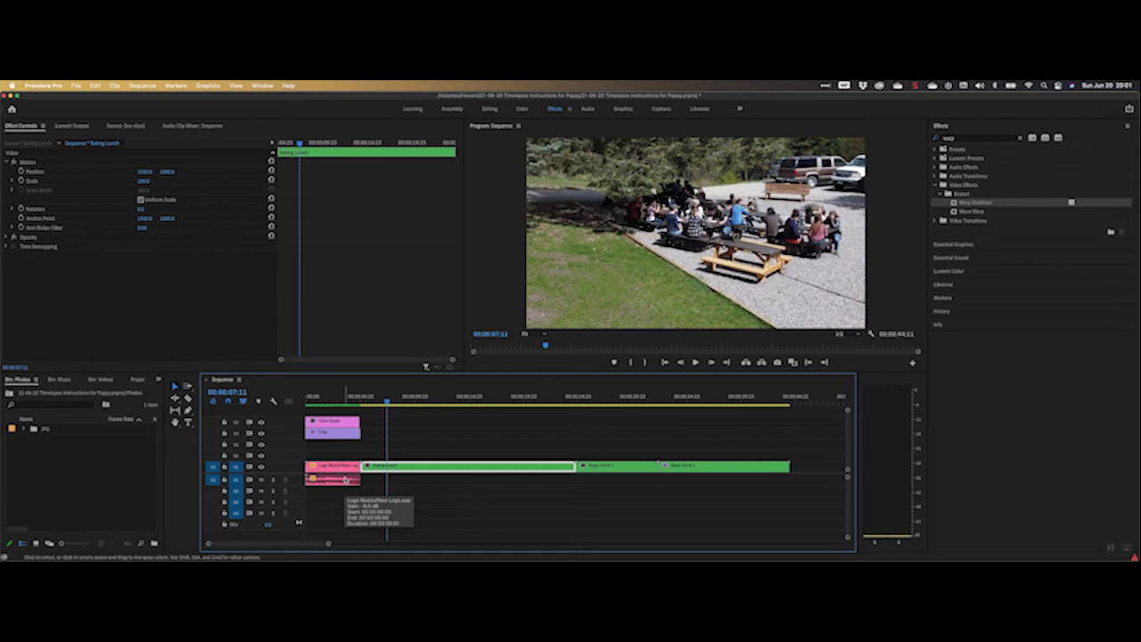
# Apply Warp Stabilizer to the full-length Eating Lunch clip, and play the sequence from its end into Rope Climb 1.
pyautogui.click(980, 204)
pyautogui.moveTo(507, 450); pyautogui.dragTo(487, 467)
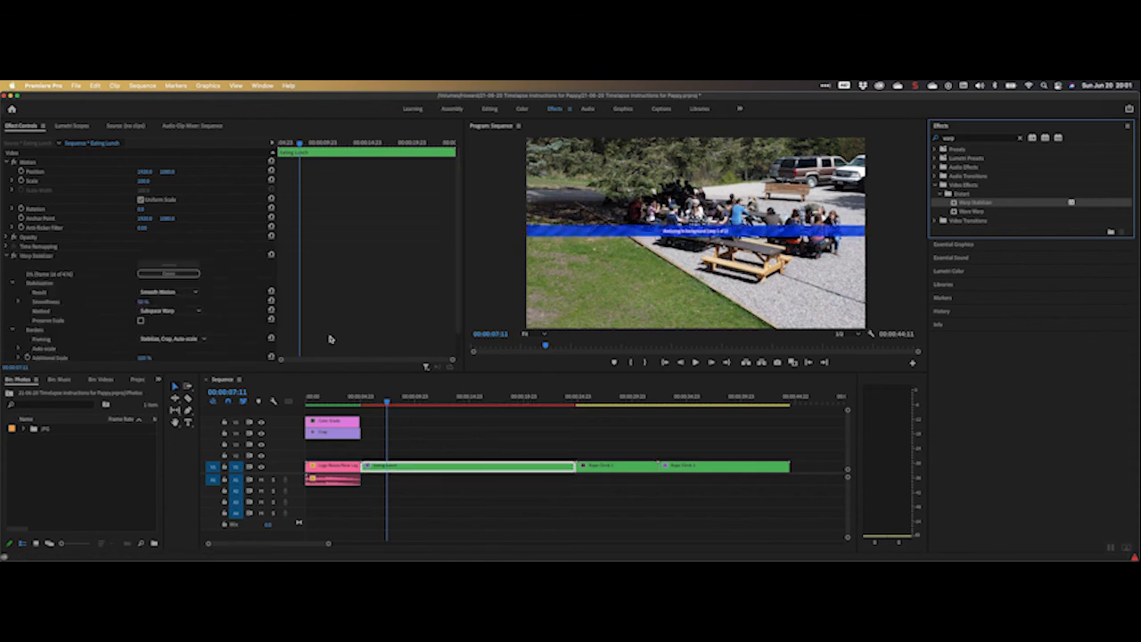
pyautogui.click(574, 401)
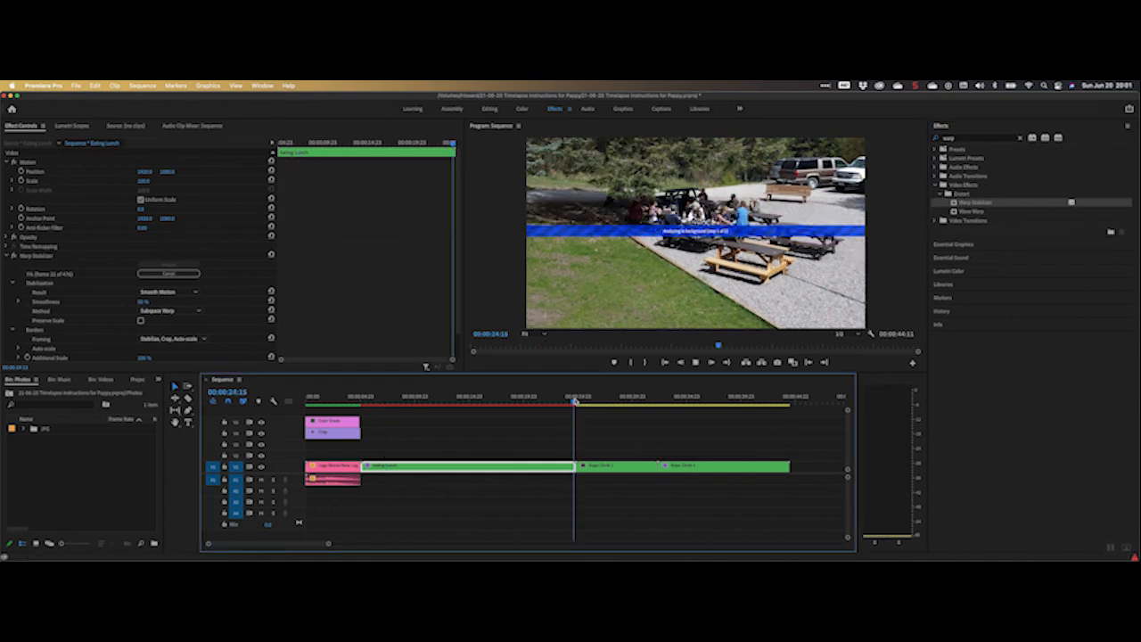
pyautogui.press('space')
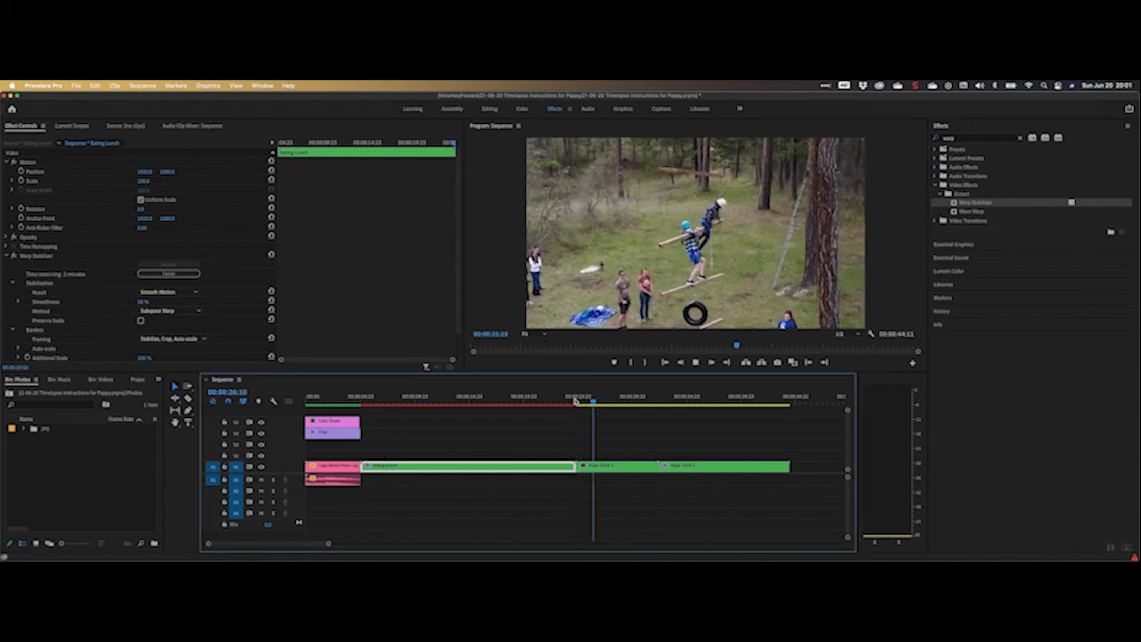